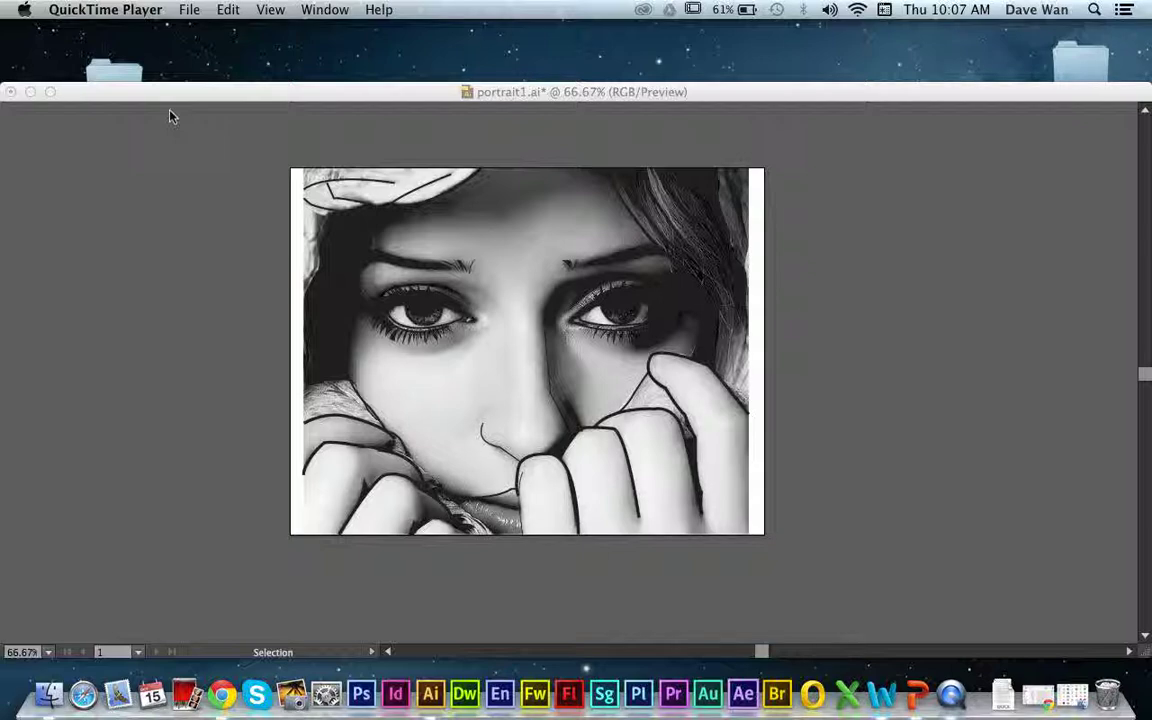
Step: Switch to Illustrator with the portrait1.ai document in front
{"action": "left_click", "coordinate": [306, 100]}
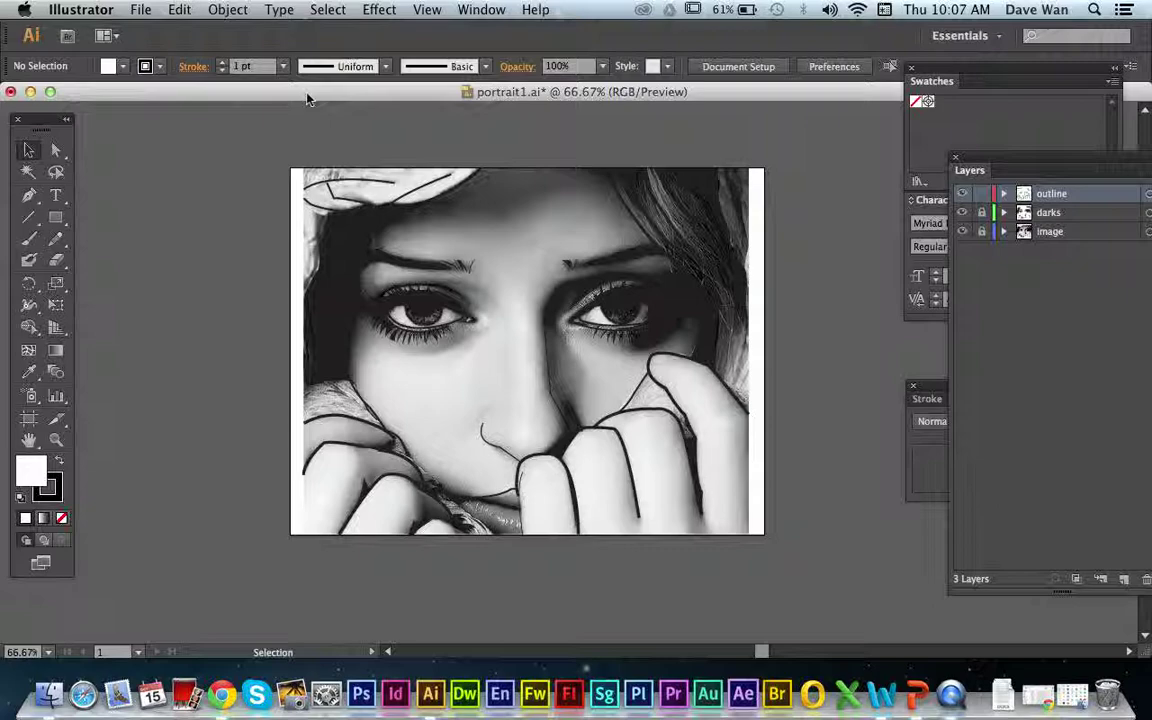
{"action": "key", "text": "super+Tab"}
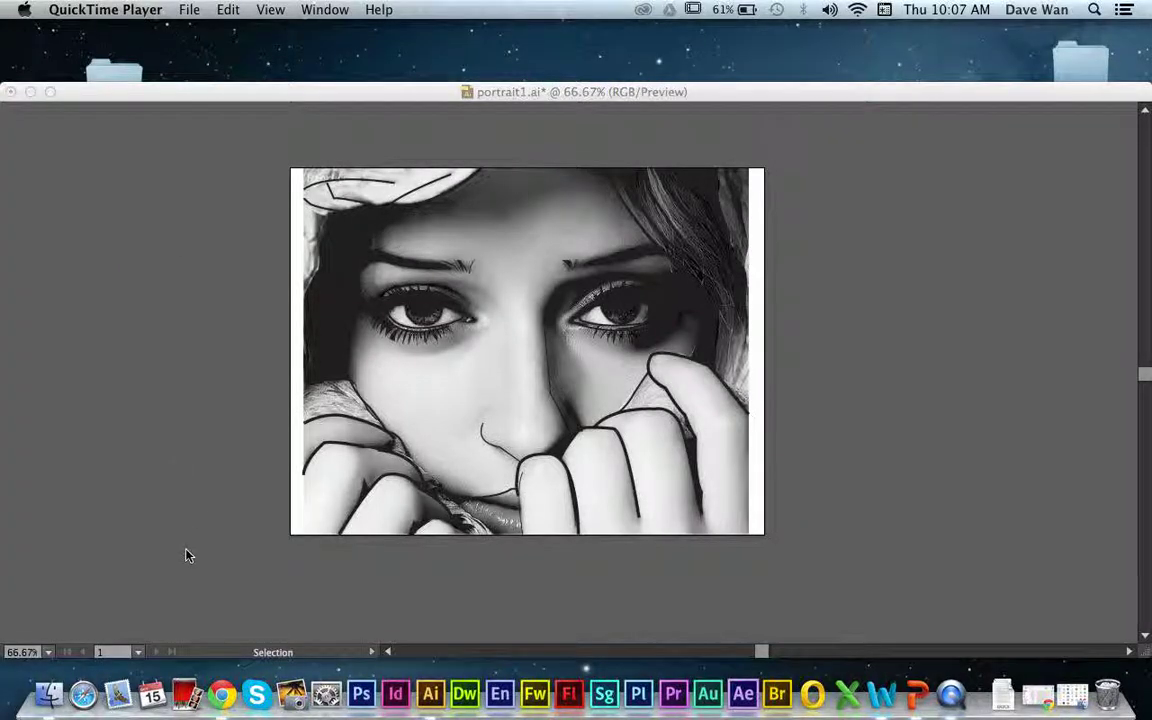
{"action": "left_click", "coordinate": [310, 92]}
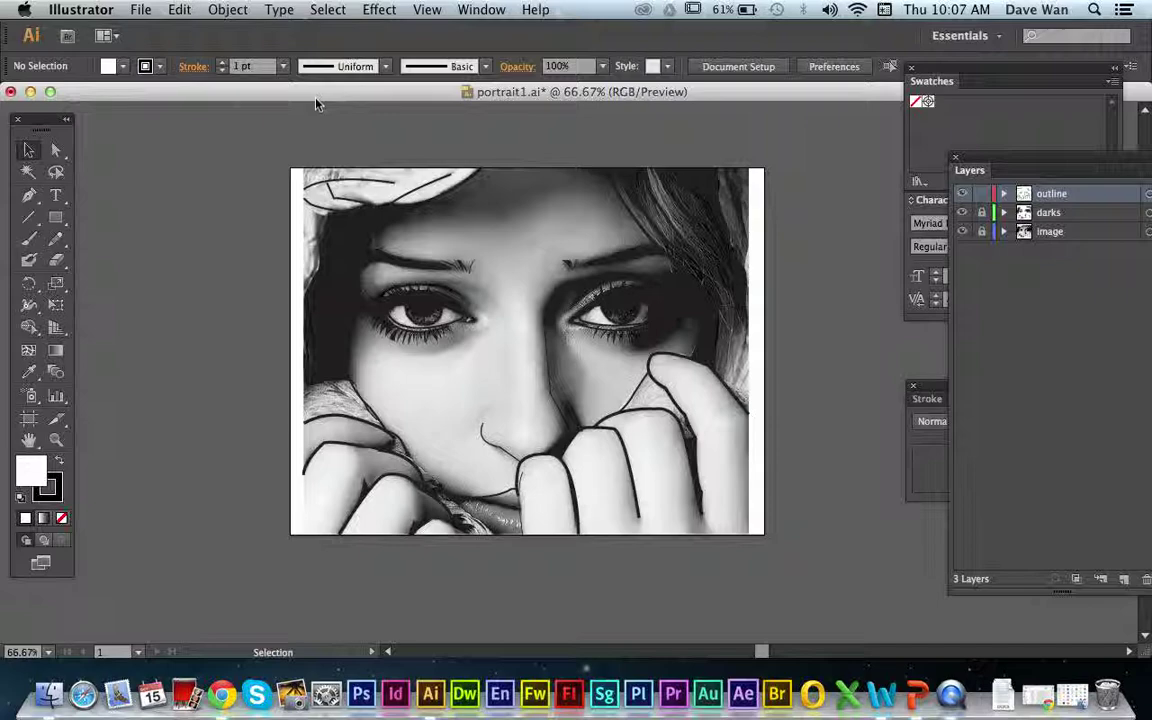
Step: Activate the Paintbrush tool, unlock the darks and image layers, and add a new layer above outline
{"action": "left_click", "coordinate": [29, 240]}
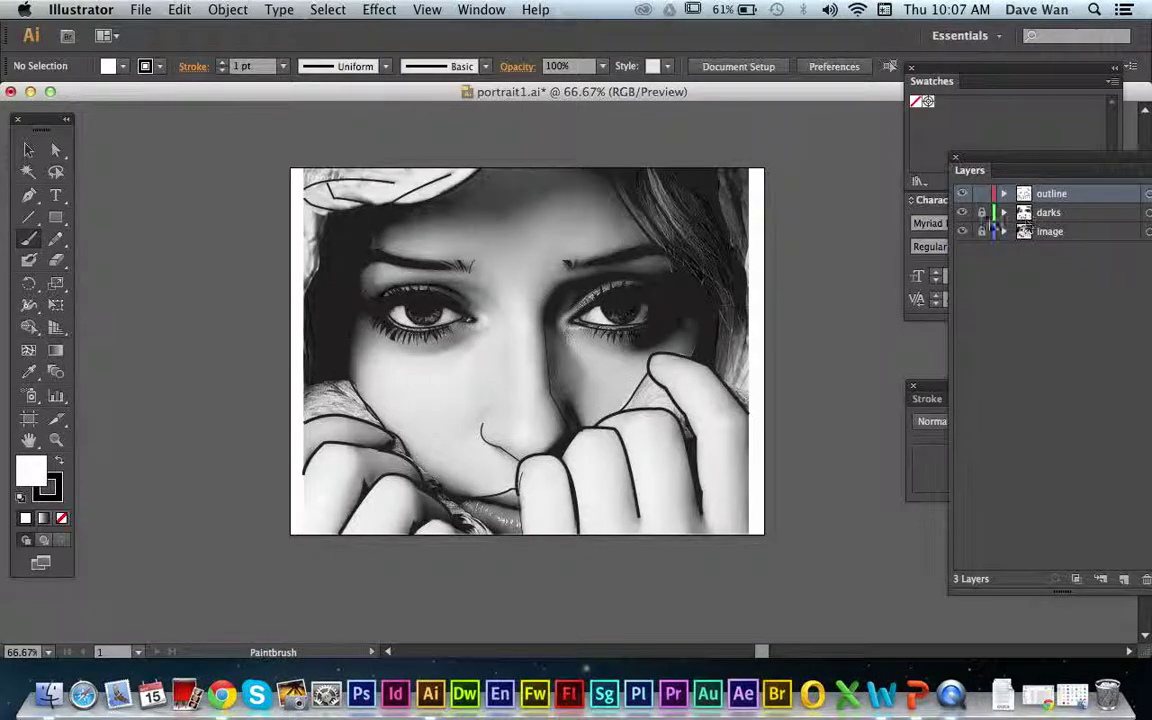
{"action": "left_click", "coordinate": [982, 213]}
{"action": "left_click_drag", "start_coordinate": [987, 215], "coordinate": [1123, 578]}
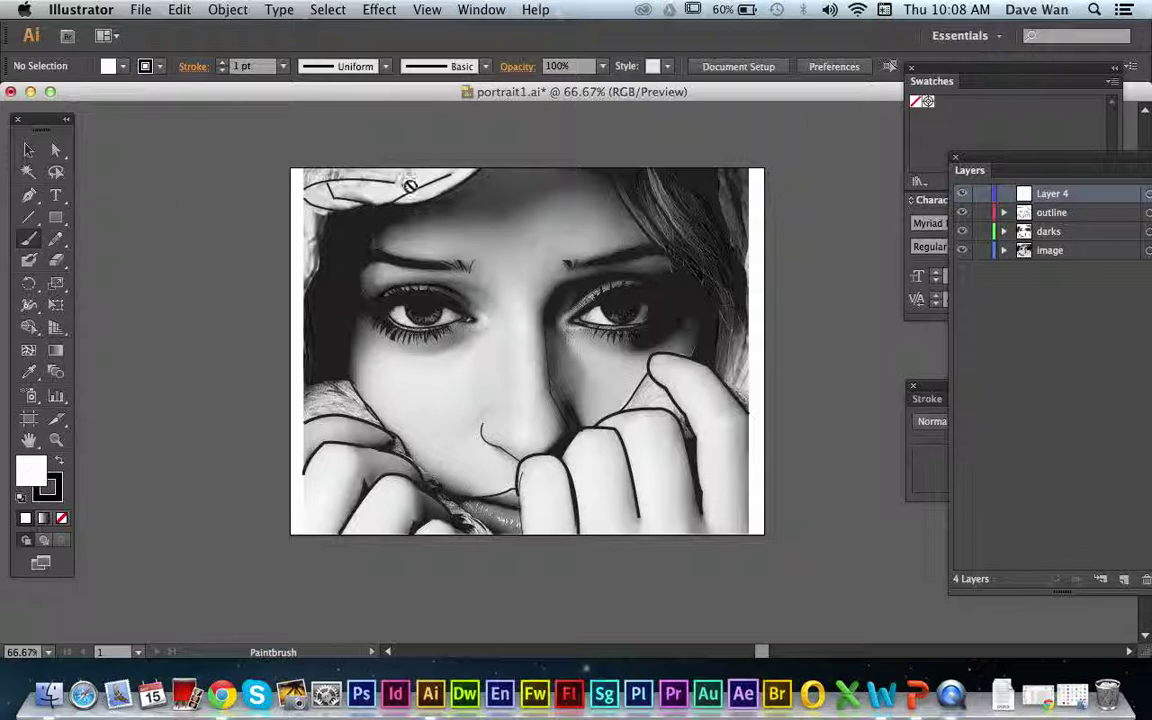
Step: Show the Brushes panel and open the Artistic_Calligraphic brush library from it
{"action": "left_click", "coordinate": [475, 10]}
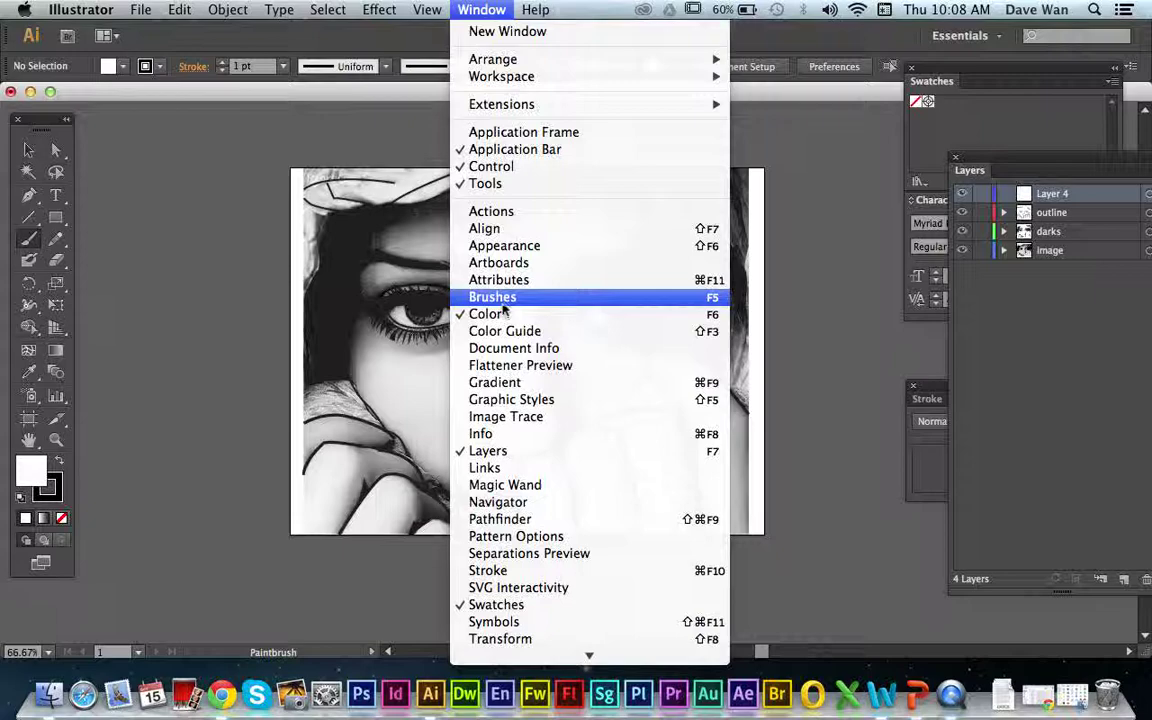
{"action": "left_click", "coordinate": [468, 297]}
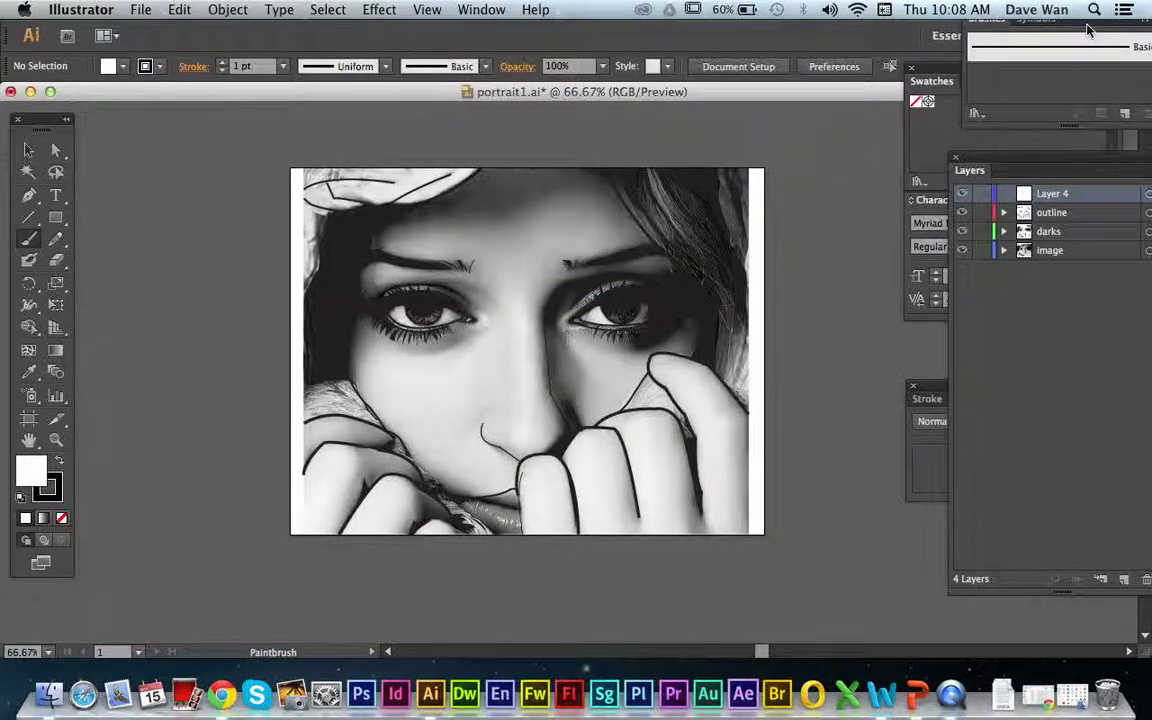
{"action": "mouse_move", "coordinate": [979, 30]}
{"action": "left_mouse_down"}
{"action": "mouse_move", "coordinate": [880, 110]}
{"action": "mouse_move", "coordinate": [847, 112]}
{"action": "left_mouse_up"}
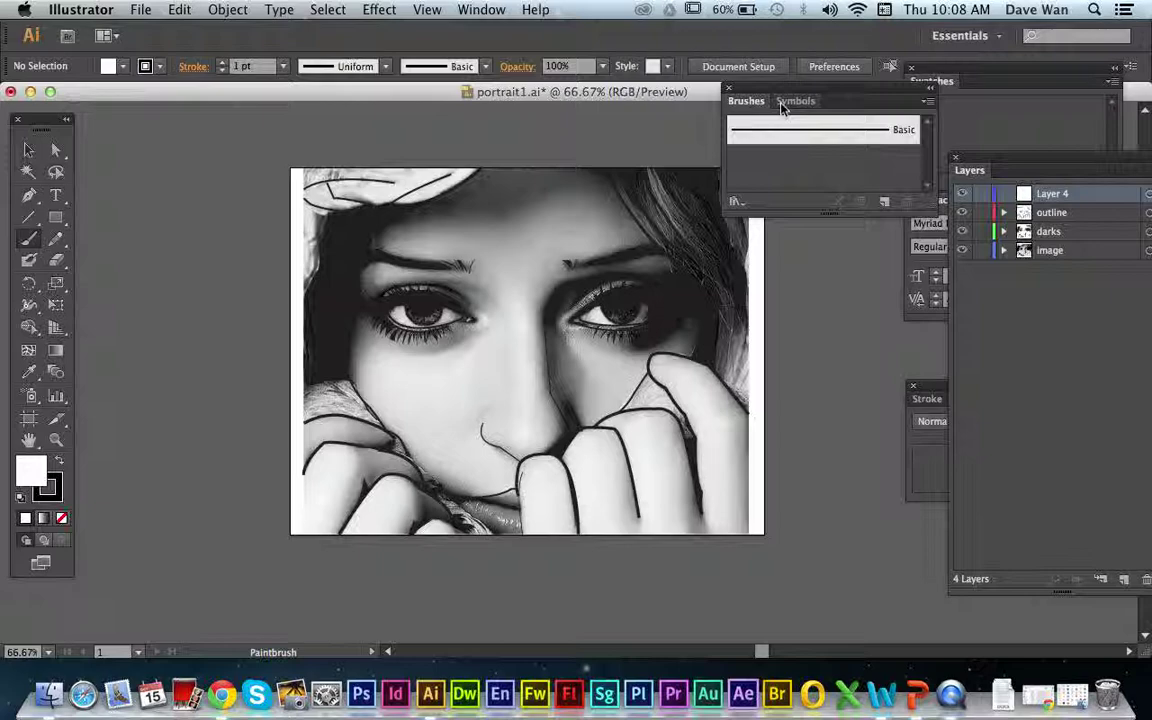
{"action": "left_click", "coordinate": [927, 104]}
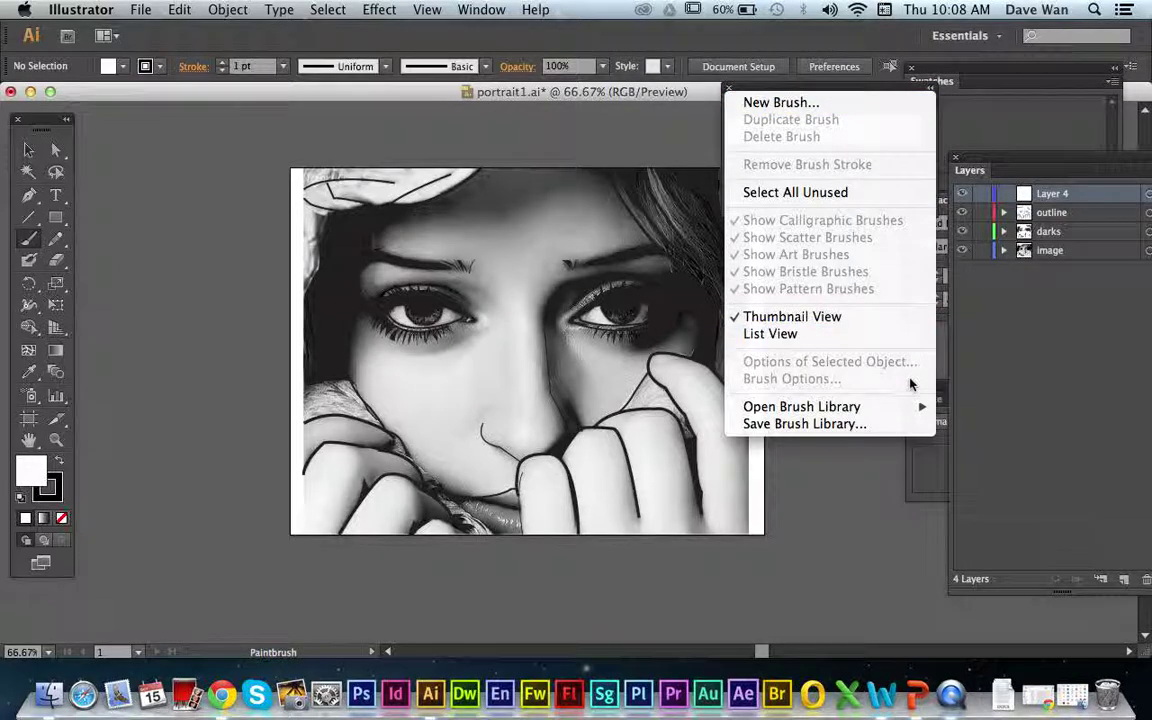
{"action": "mouse_move", "coordinate": [900, 408]}
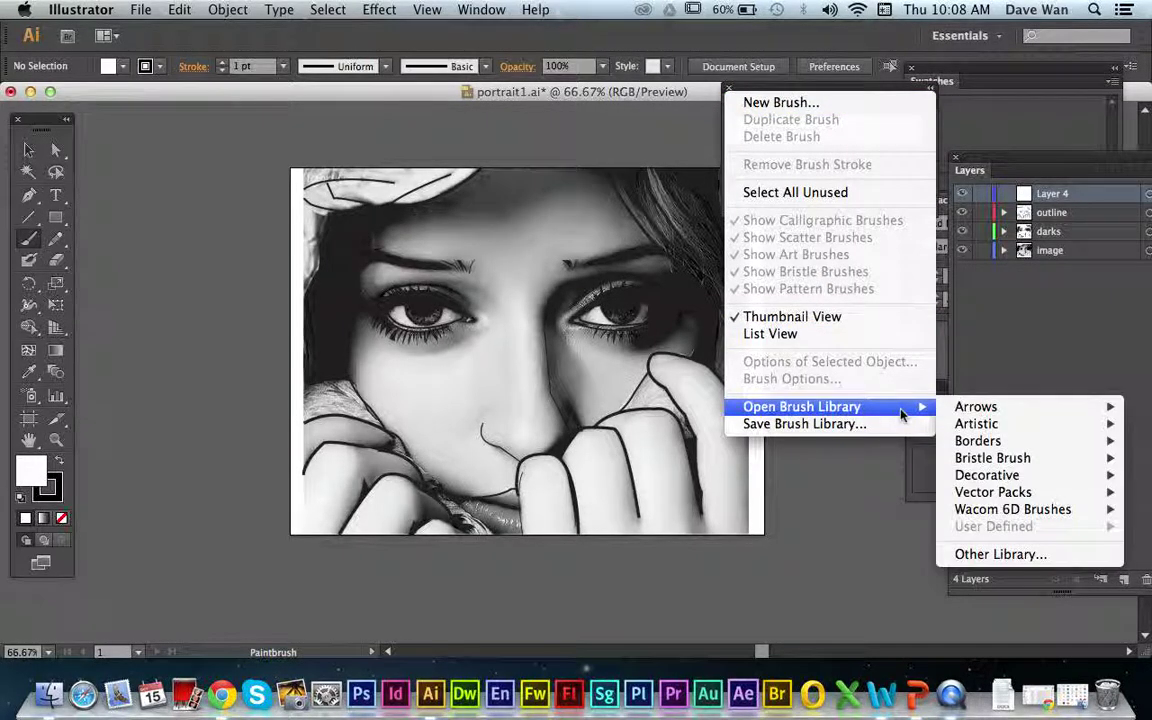
{"action": "left_click", "coordinate": [882, 90]}
{"action": "left_click", "coordinate": [737, 203]}
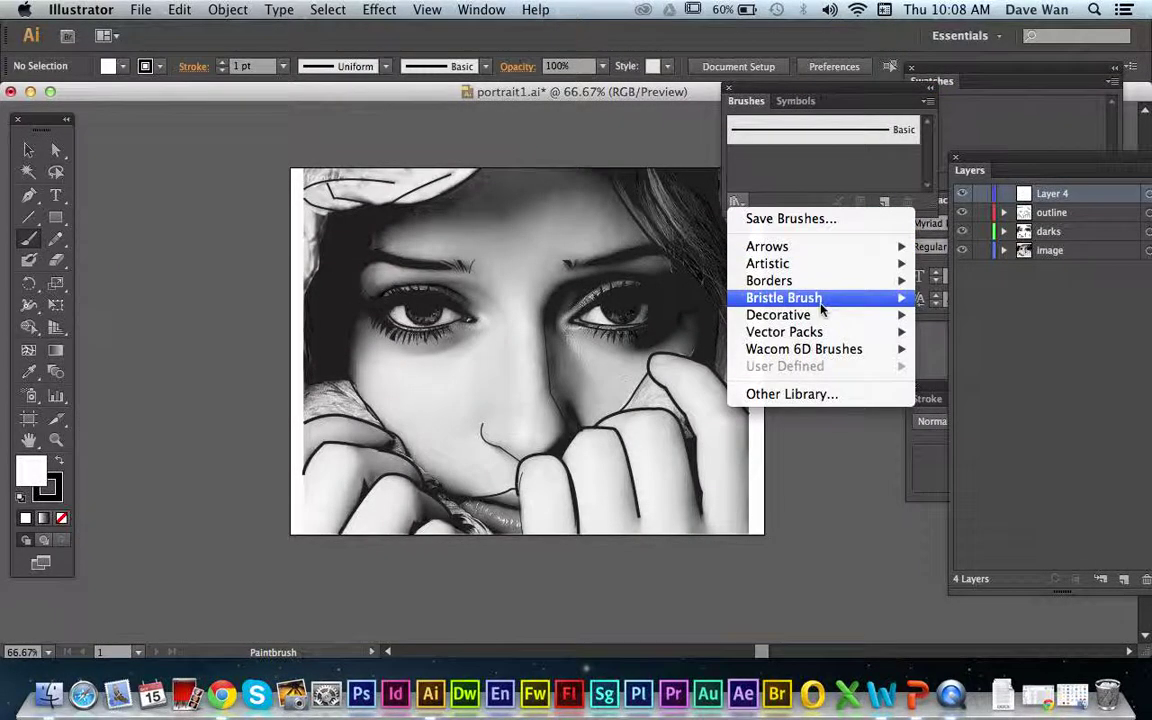
{"action": "mouse_move", "coordinate": [826, 265]}
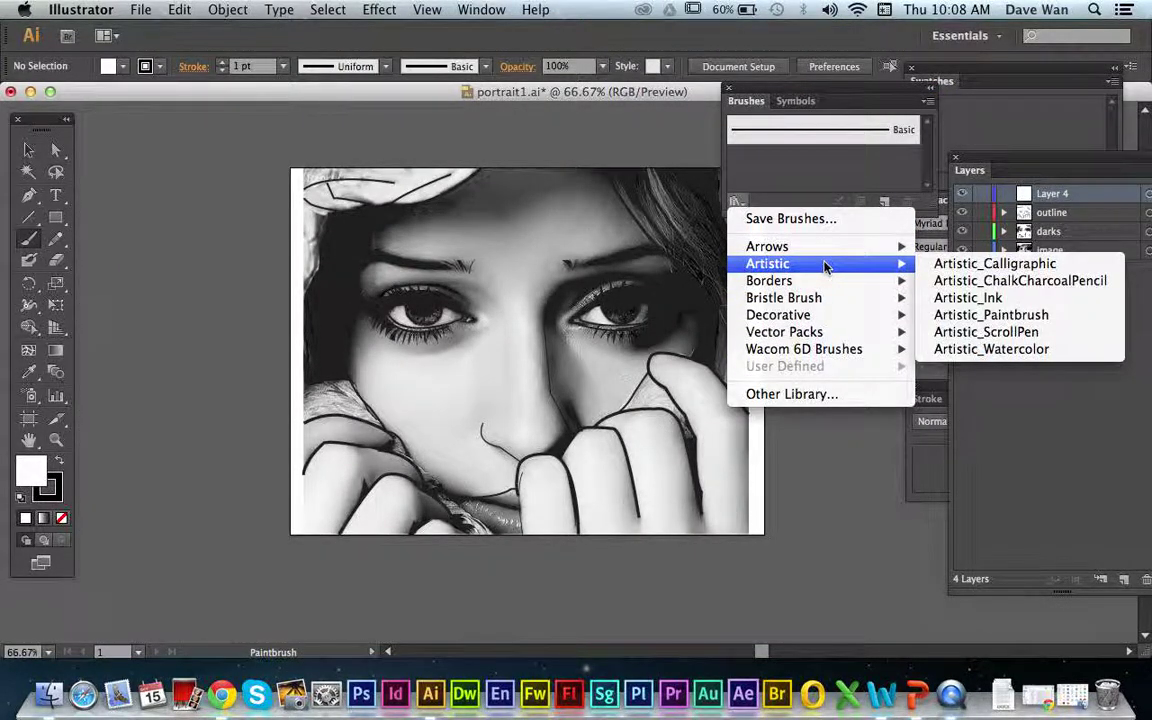
{"action": "left_click", "coordinate": [955, 264]}
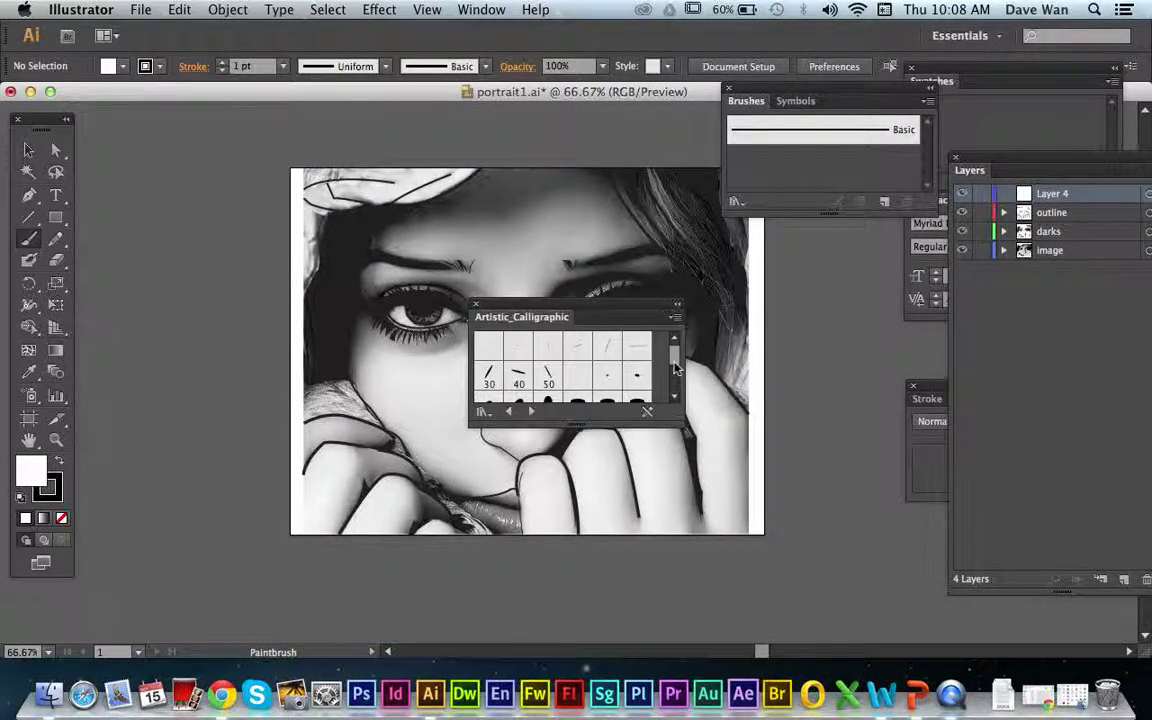
Step: Choose the 10 pt. Round brush from the Artistic_Calligraphic library
{"action": "scroll", "coordinate": [676, 374], "scroll_direction": "down", "scroll_amount": 1}
{"action": "left_click_drag", "start_coordinate": [676, 374], "coordinate": [676, 392]}
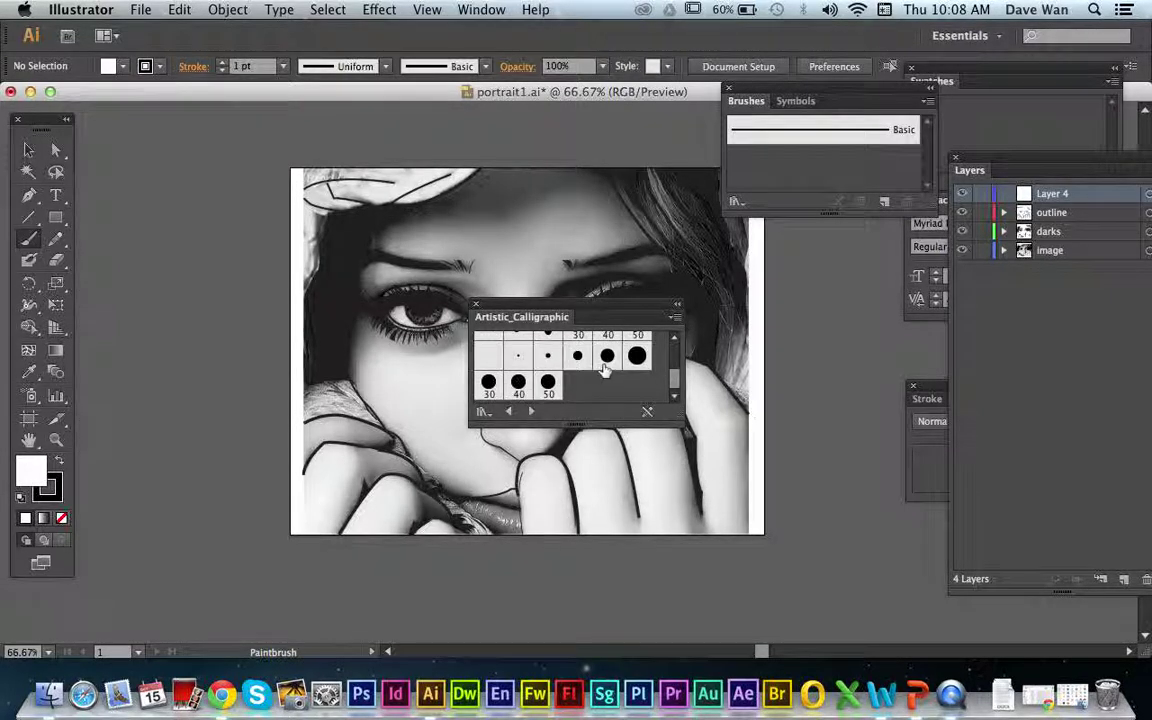
{"action": "mouse_move", "coordinate": [672, 378]}
{"action": "left_mouse_down"}
{"action": "mouse_move", "coordinate": [674, 344]}
{"action": "mouse_move", "coordinate": [675, 375]}
{"action": "left_mouse_up"}
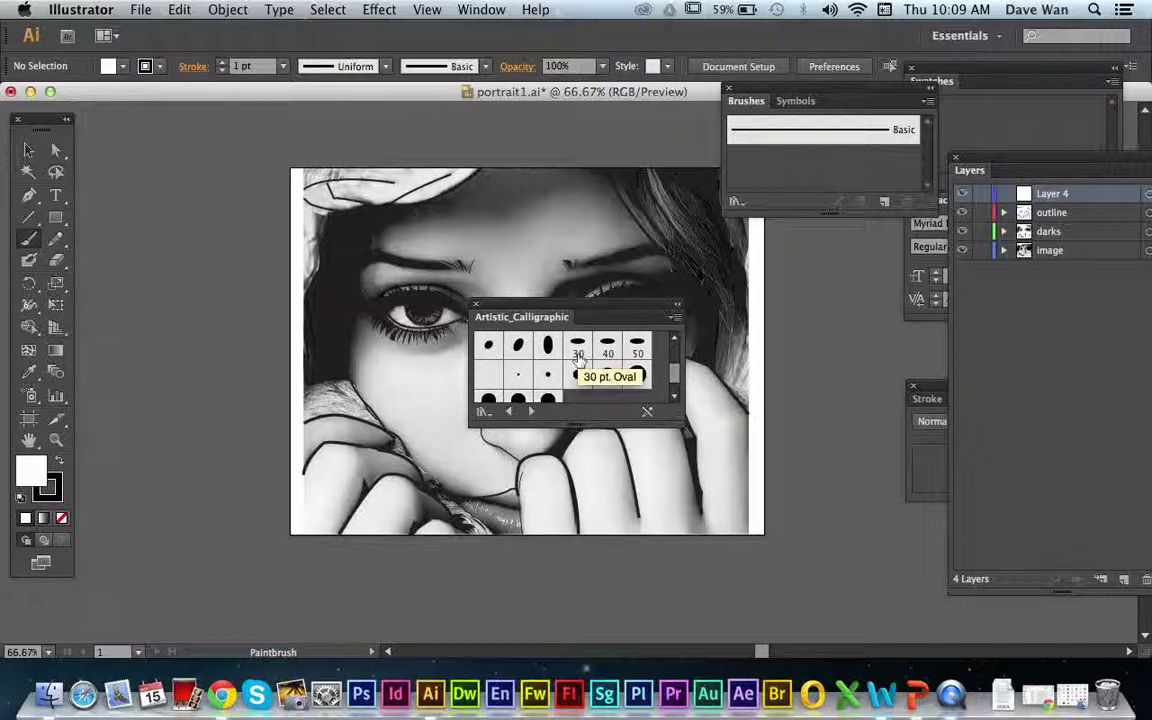
{"action": "mouse_move", "coordinate": [674, 375]}
{"action": "left_mouse_down"}
{"action": "mouse_move", "coordinate": [673, 365]}
{"action": "mouse_move", "coordinate": [674, 378]}
{"action": "left_mouse_up"}
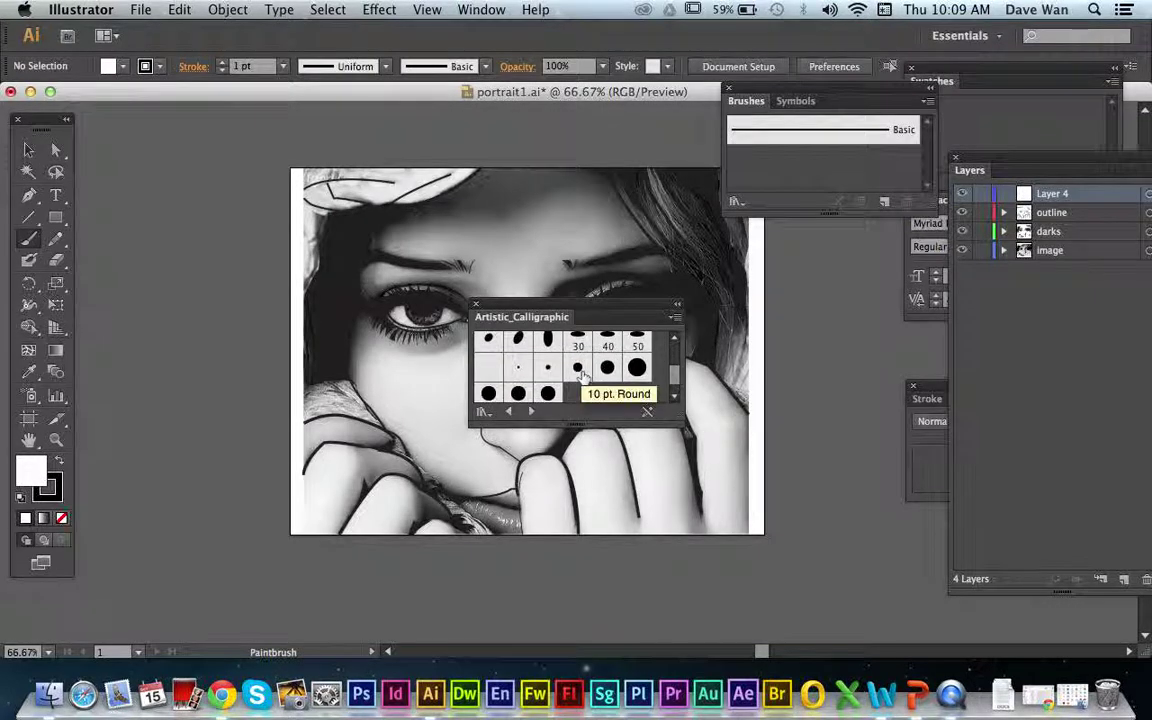
{"action": "left_click", "coordinate": [578, 369]}
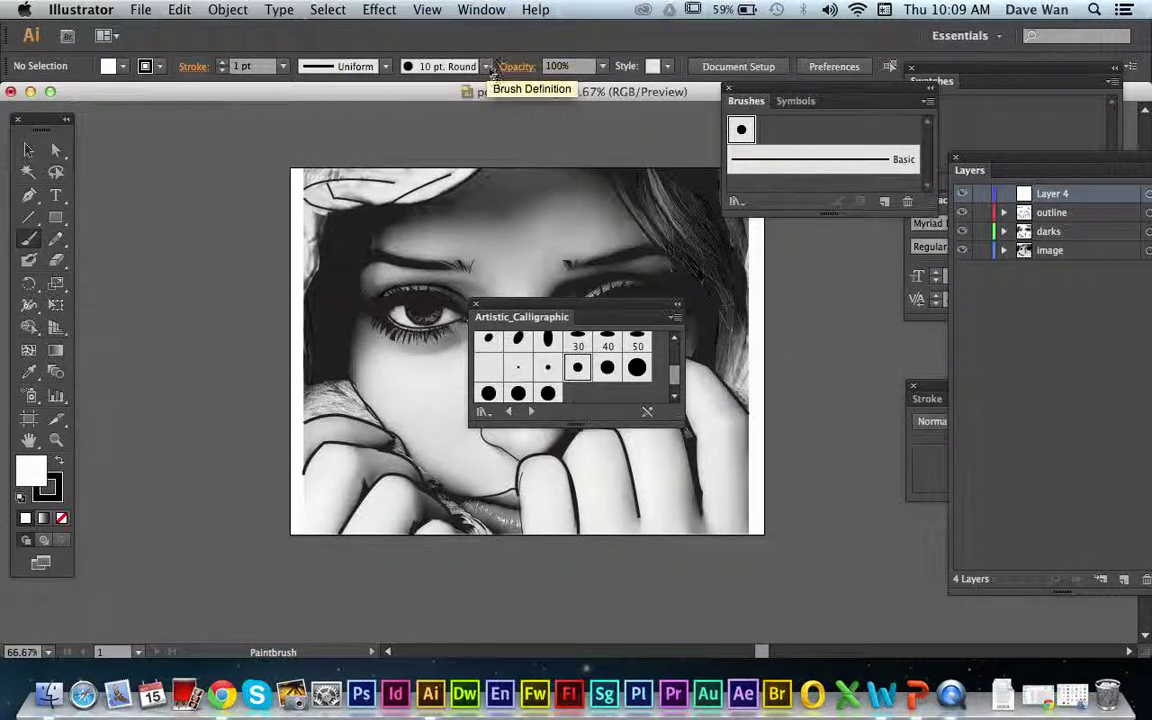
{"action": "left_click", "coordinate": [487, 67]}
{"action": "left_click", "coordinate": [487, 67]}
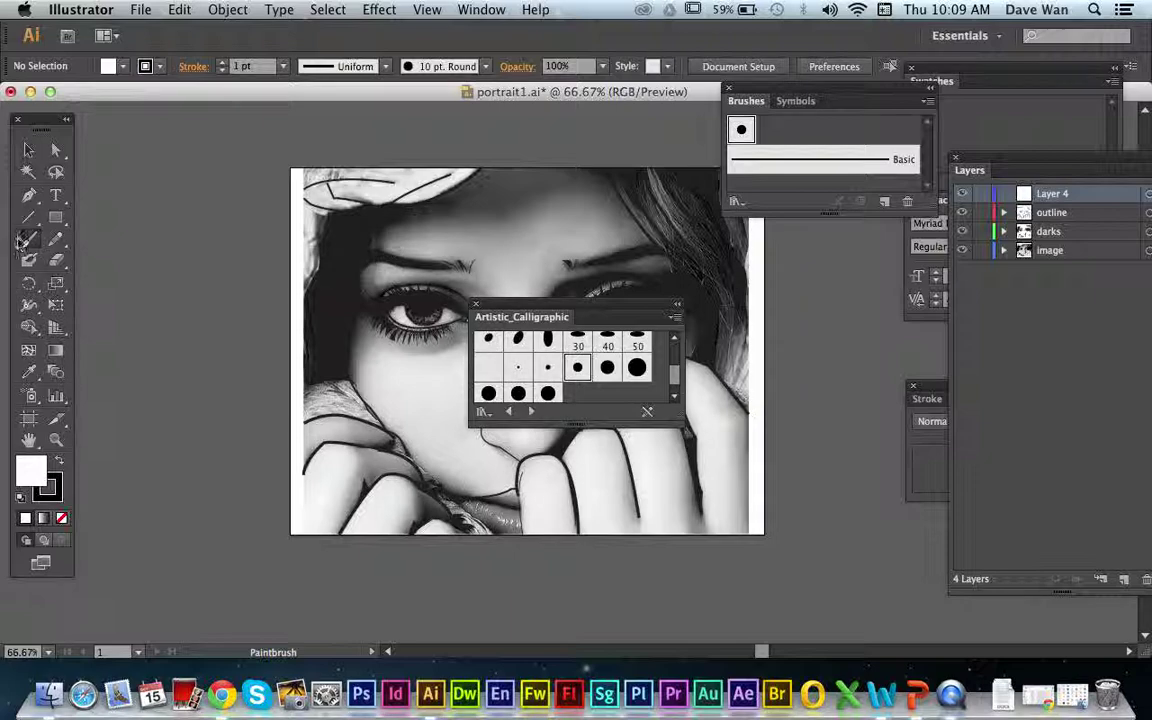
Step: Try the 10 pt. Round brush with a short wavy stroke across the forehead, and undo the stroke
{"action": "mouse_move", "coordinate": [453, 238]}
{"action": "left_mouse_down"}
{"action": "mouse_move", "coordinate": [536, 258]}
{"action": "mouse_move", "coordinate": [565, 240]}
{"action": "left_mouse_up"}
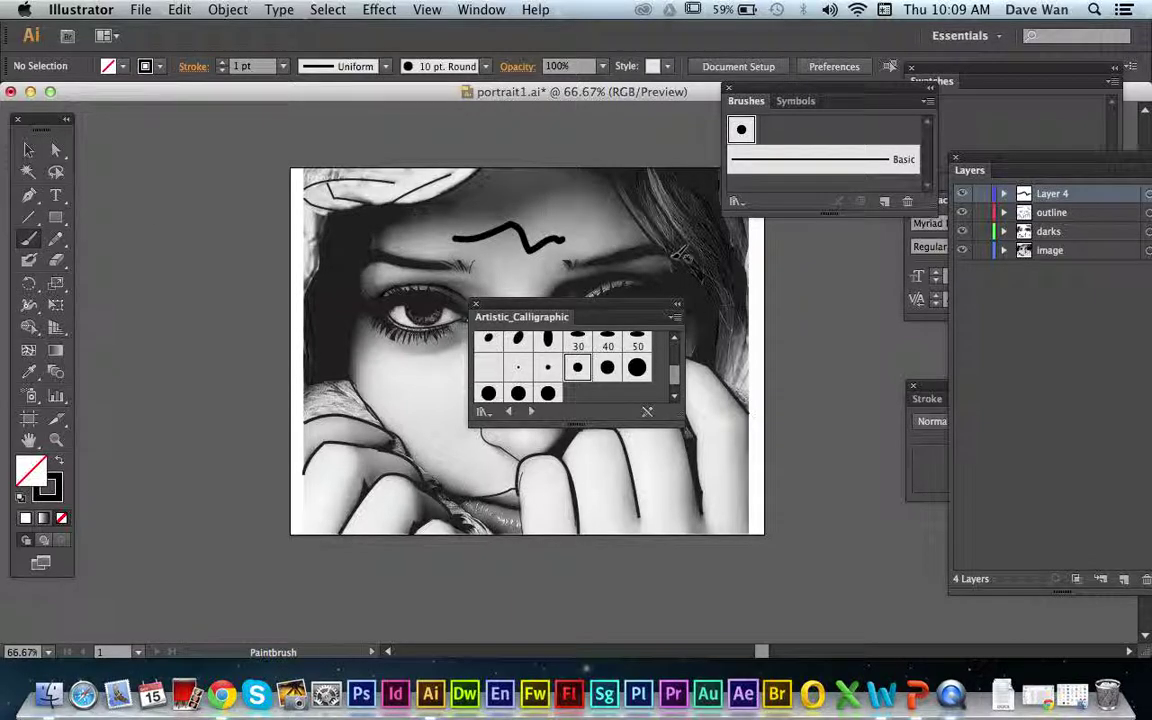
{"action": "key", "text": "super+z"}
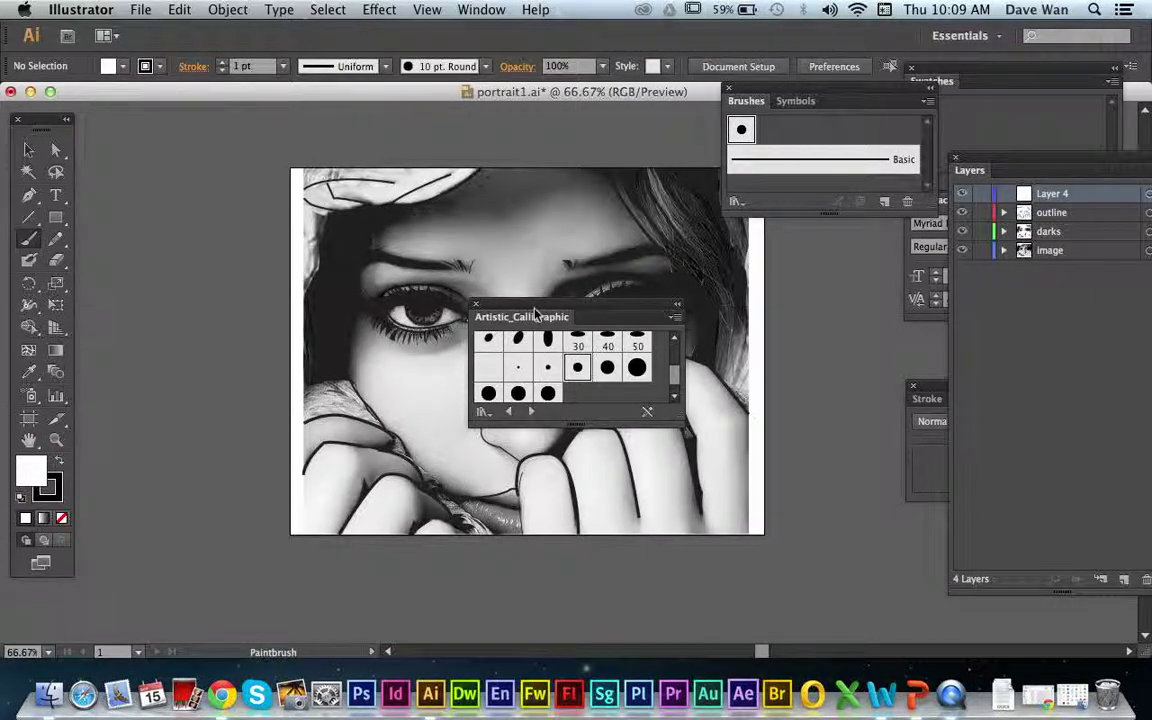
Step: Close the Brushes panel, and move the brush library off the artwork and the Layers panel fully into view
{"action": "mouse_move", "coordinate": [495, 316]}
{"action": "left_mouse_down"}
{"action": "mouse_move", "coordinate": [905, 290]}
{"action": "mouse_move", "coordinate": [855, 282]}
{"action": "left_mouse_up"}
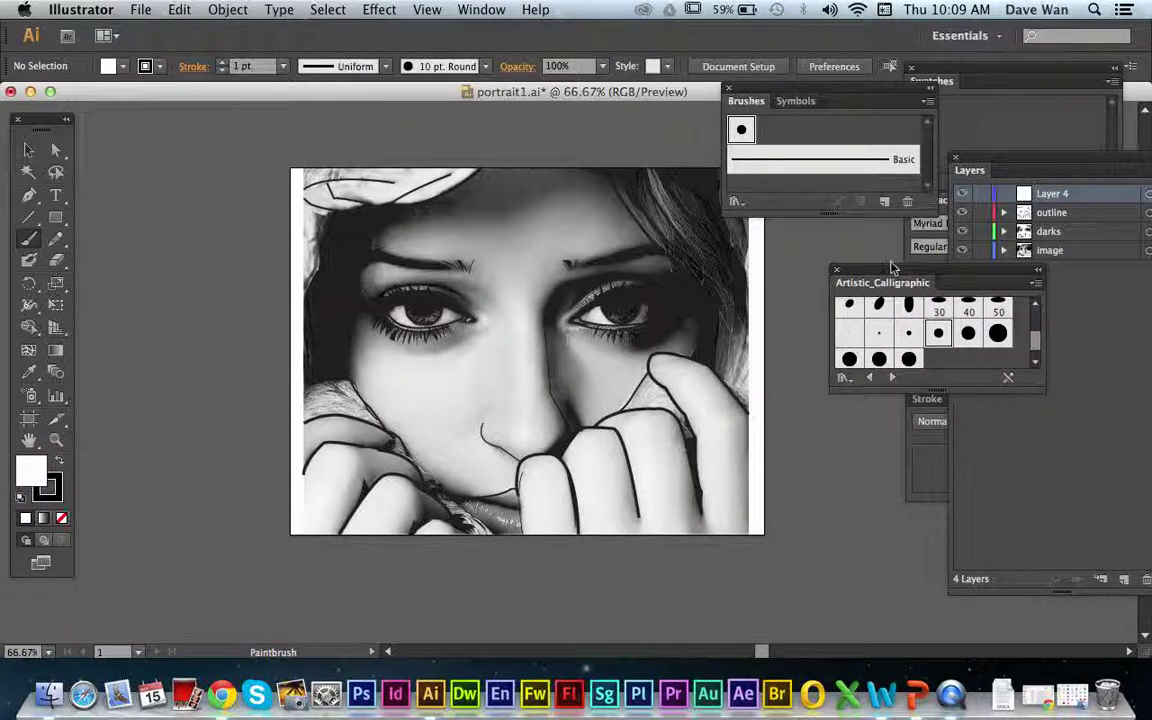
{"action": "left_click", "coordinate": [729, 89]}
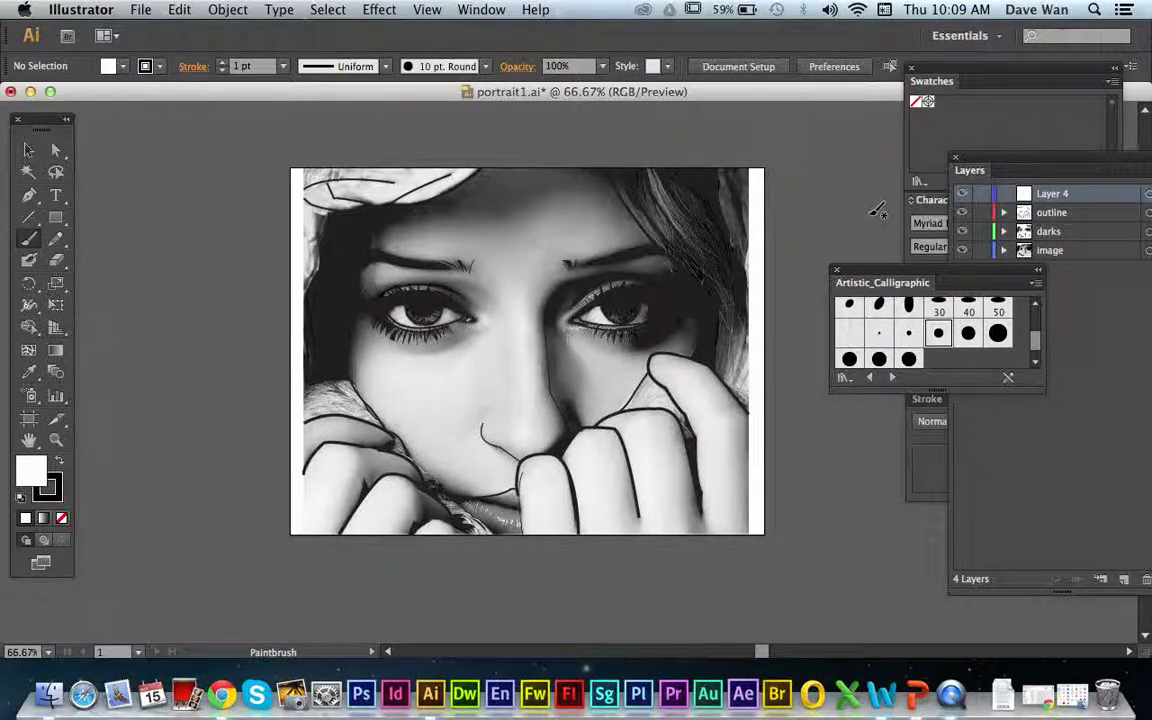
{"action": "left_click_drag", "start_coordinate": [882, 274], "coordinate": [890, 475]}
{"action": "left_click", "coordinate": [824, 294]}
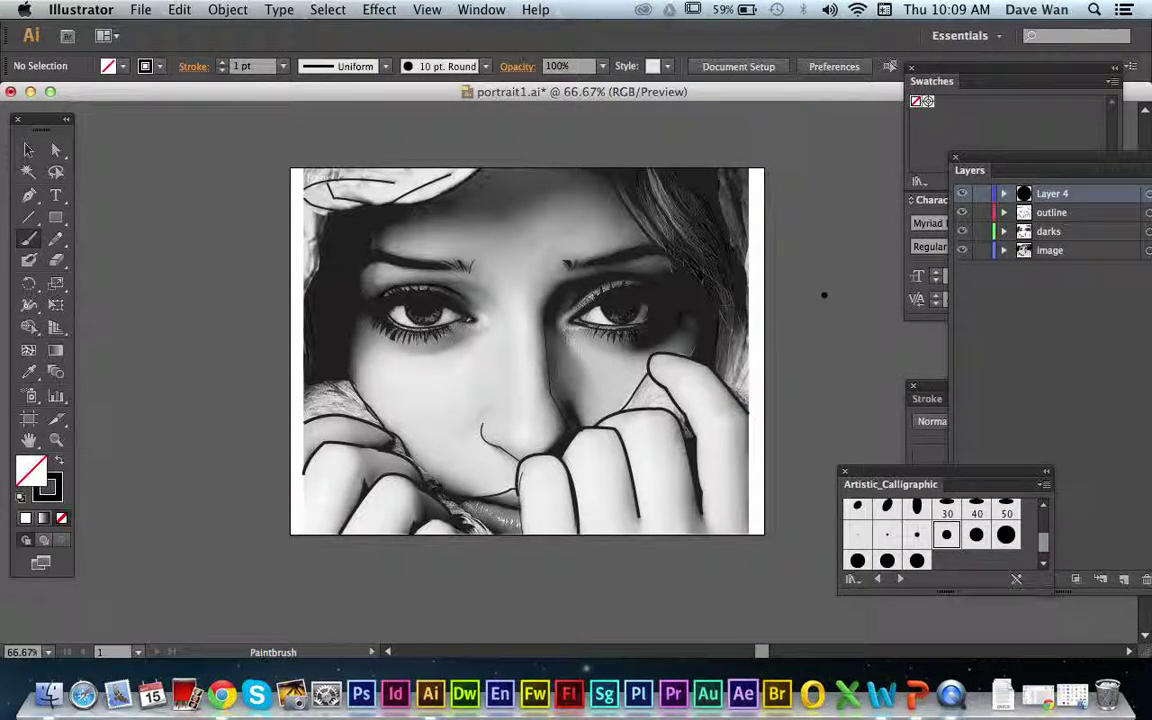
{"action": "key", "text": "super+z"}
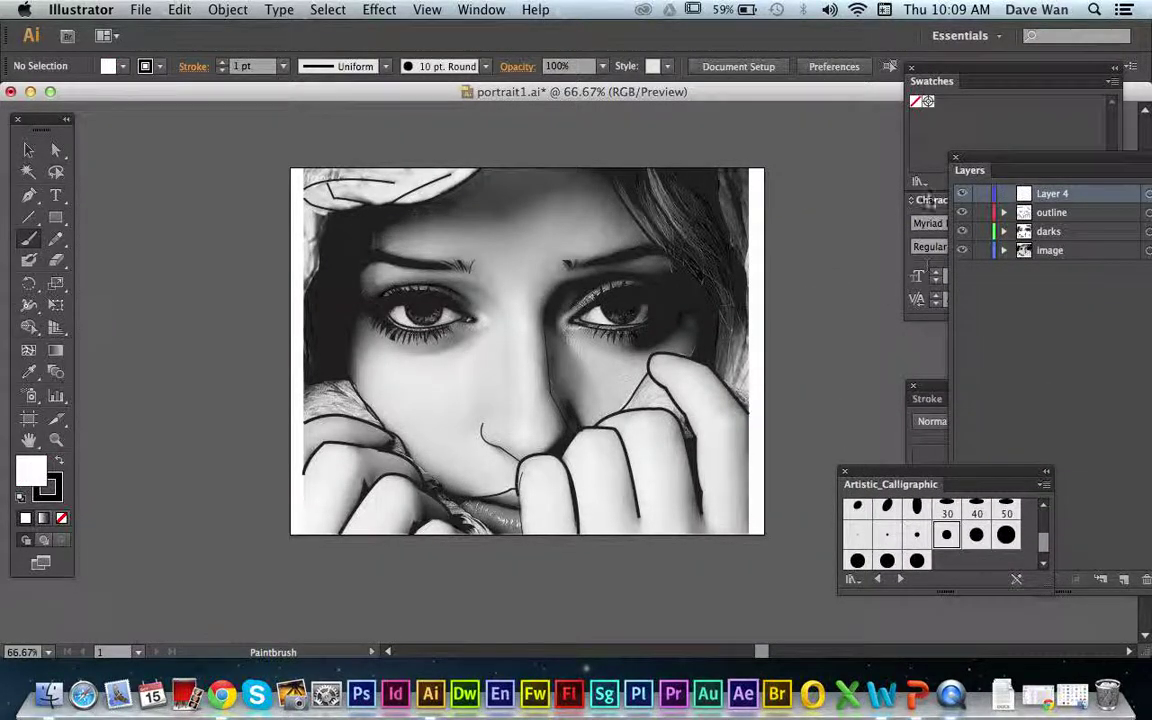
{"action": "left_click_drag", "start_coordinate": [965, 175], "coordinate": [913, 127]}
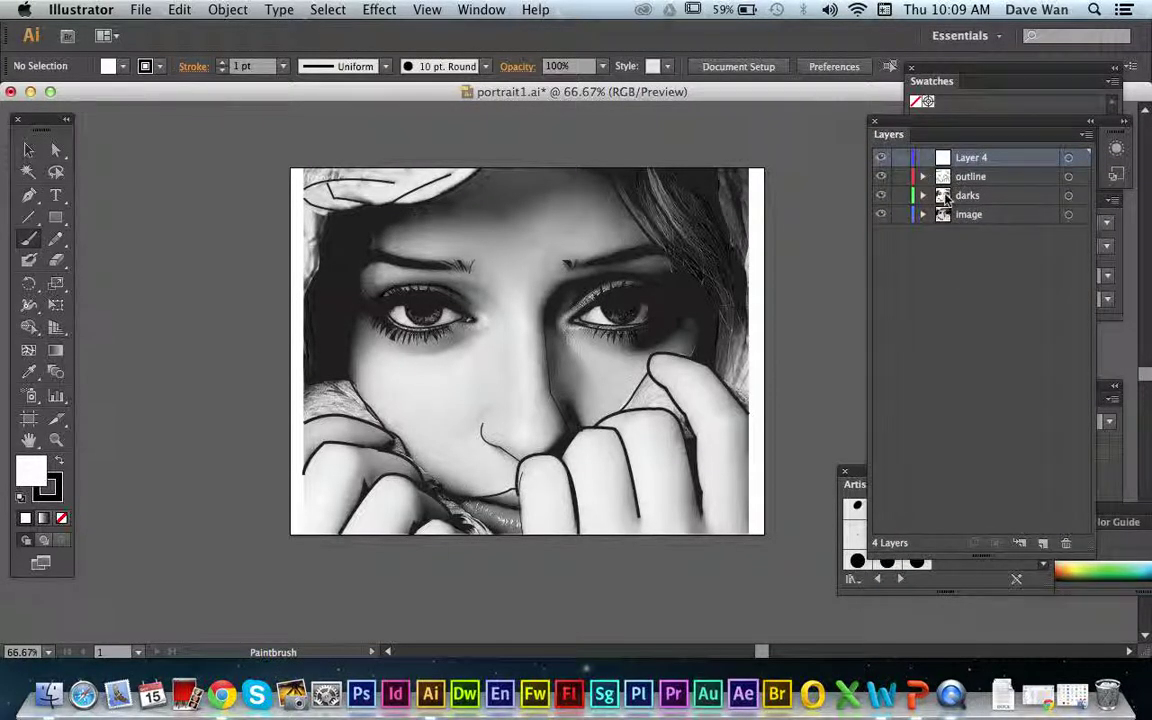
Step: Toggle the darks and outline layers' visibility and hide the image layer to inspect the traced artwork alone
{"action": "left_click", "coordinate": [880, 195]}
{"action": "left_click", "coordinate": [880, 195]}
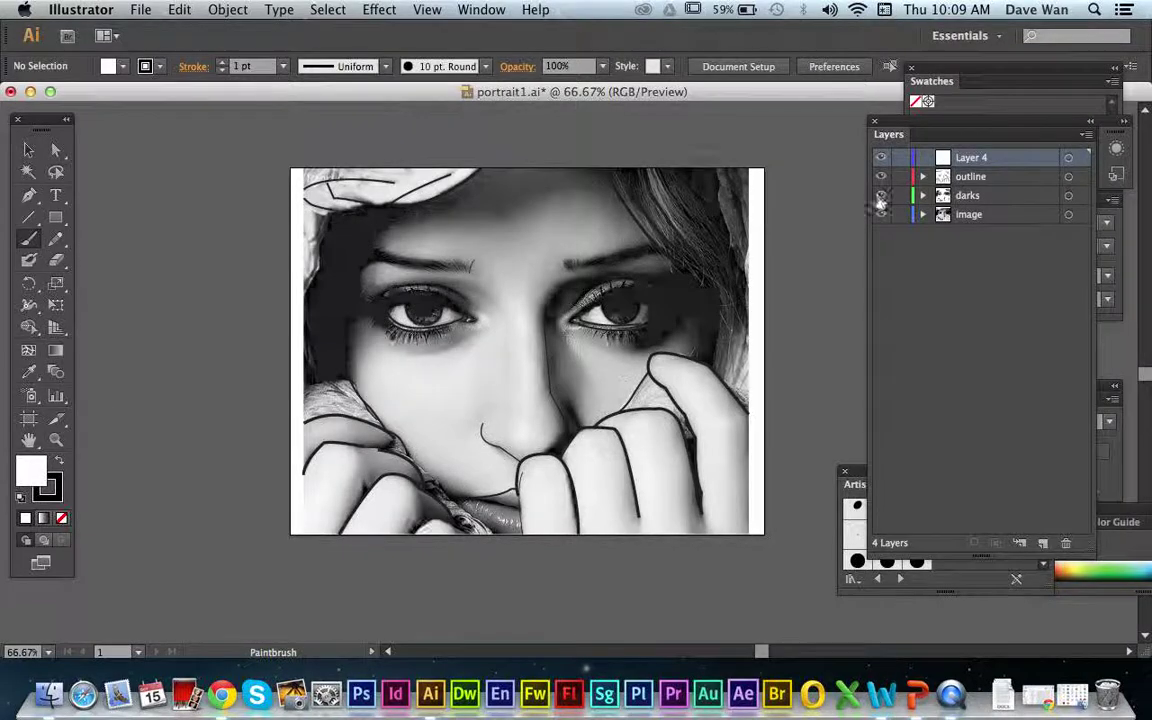
{"action": "left_click", "coordinate": [880, 176]}
{"action": "left_click", "coordinate": [880, 176]}
{"action": "left_click", "coordinate": [880, 214]}
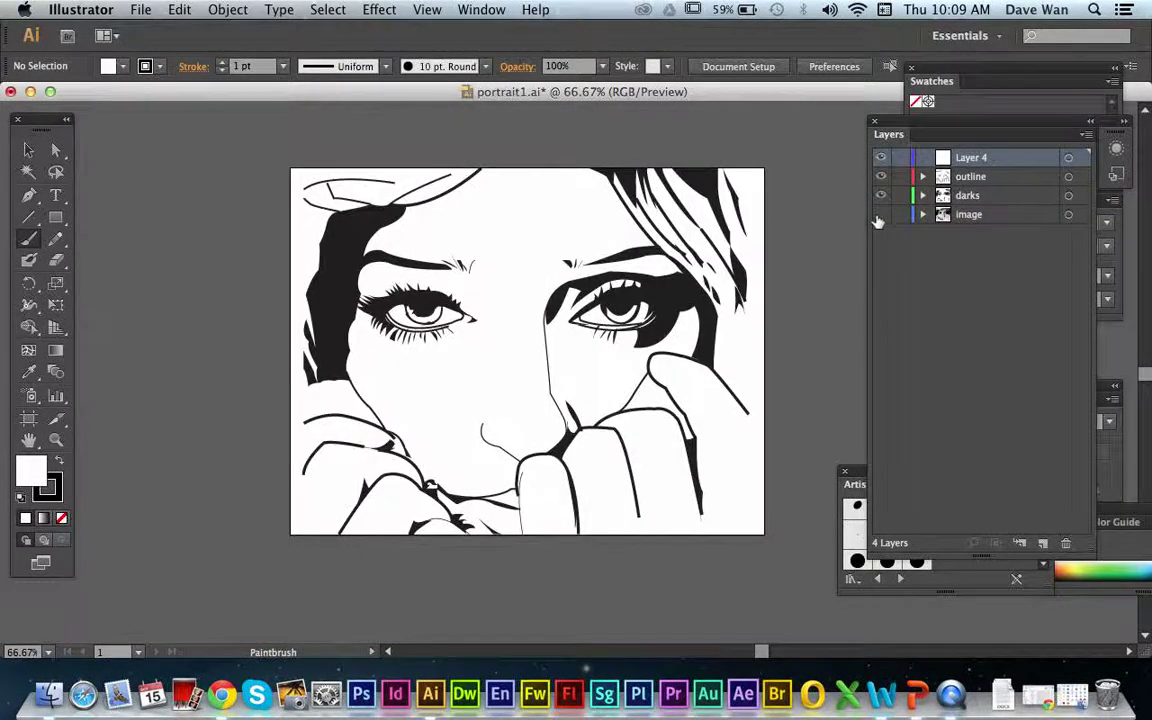
{"action": "left_click", "coordinate": [880, 199]}
{"action": "left_click", "coordinate": [880, 195]}
Step: Rename Layer 4 as grays and move it below the darks layer, directly above the image layer
{"action": "double_click", "coordinate": [970, 160]}
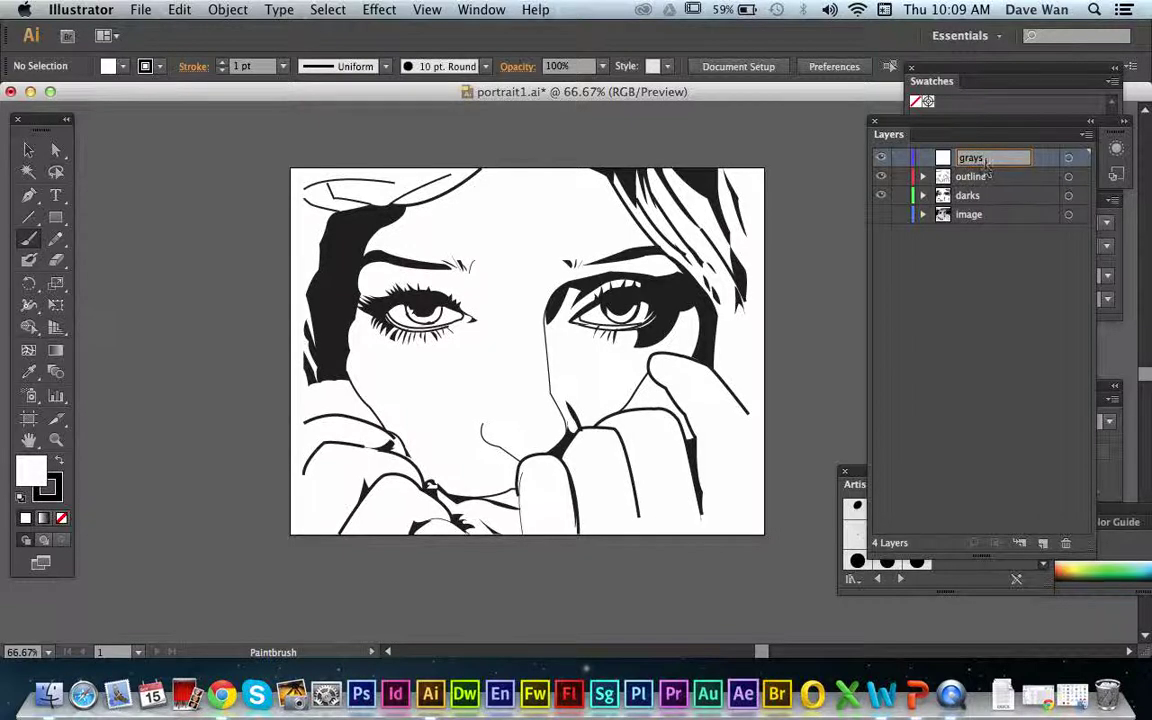
{"action": "type", "text": "g"}
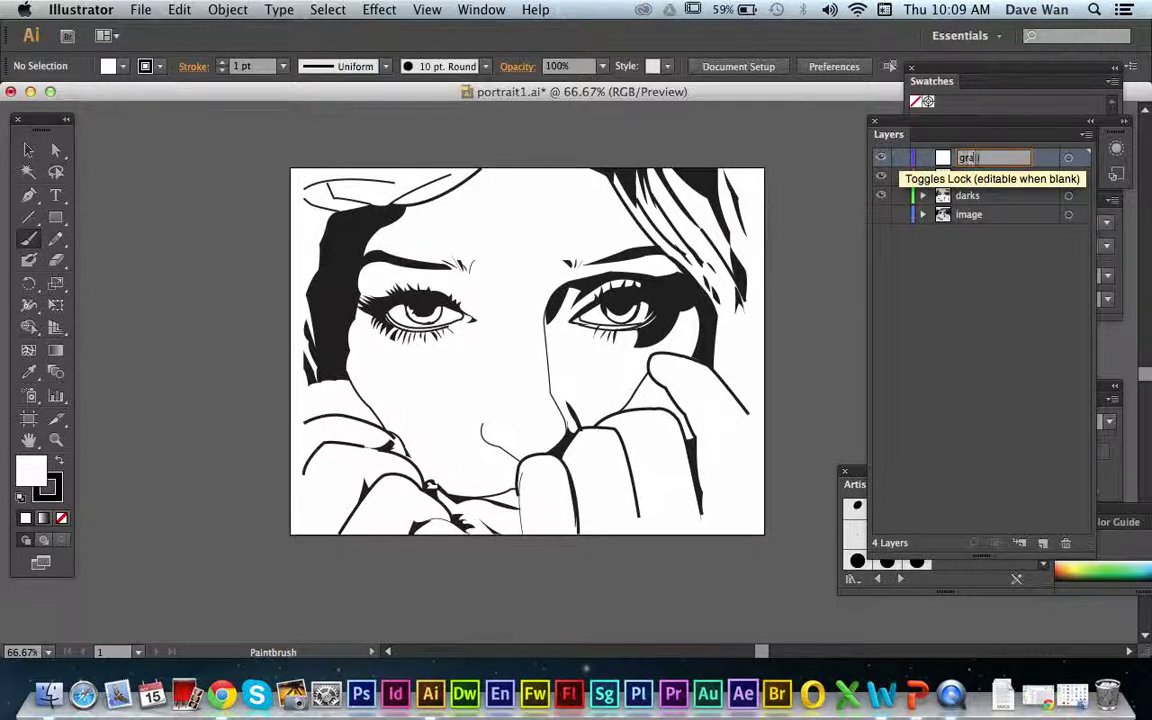
{"action": "left_click", "coordinate": [965, 177]}
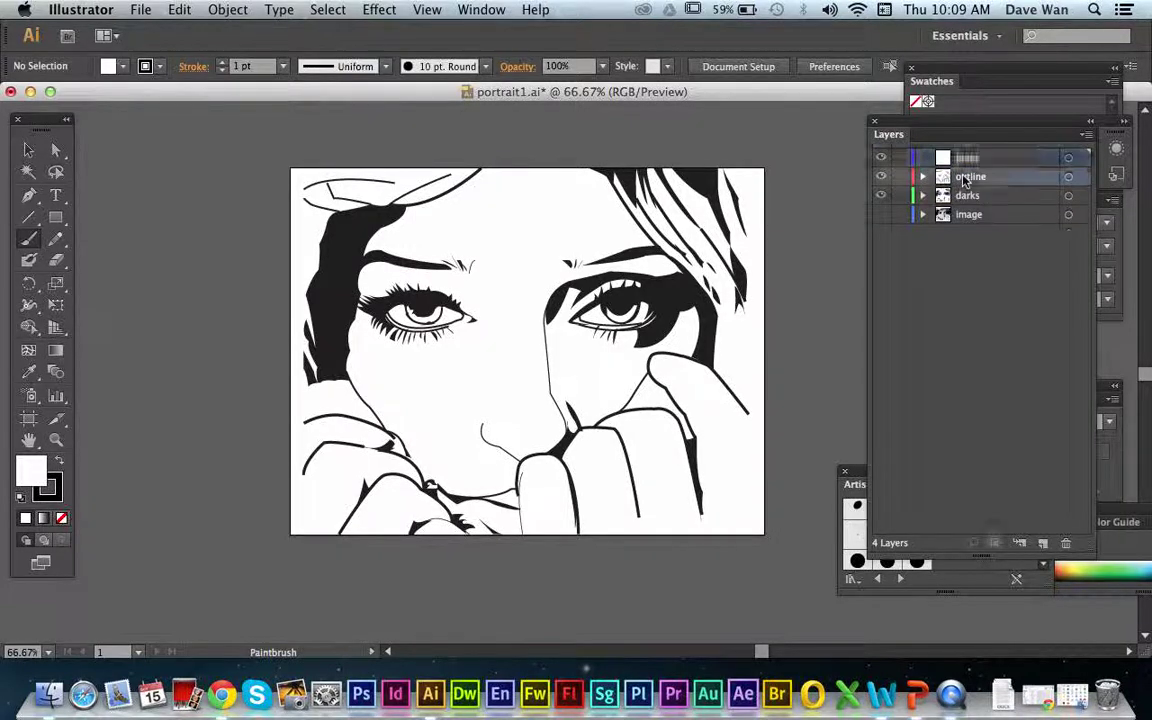
{"action": "left_click_drag", "start_coordinate": [969, 160], "coordinate": [968, 200]}
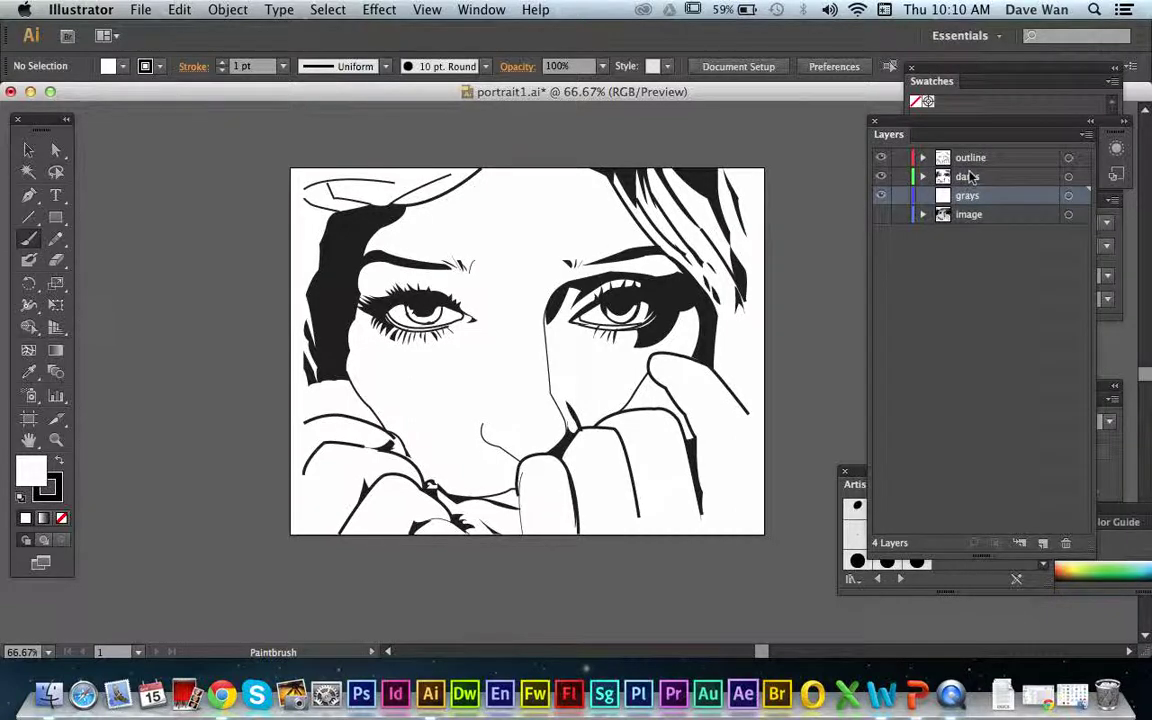
Step: Select the image layer and make it visible again
{"action": "left_click", "coordinate": [968, 215]}
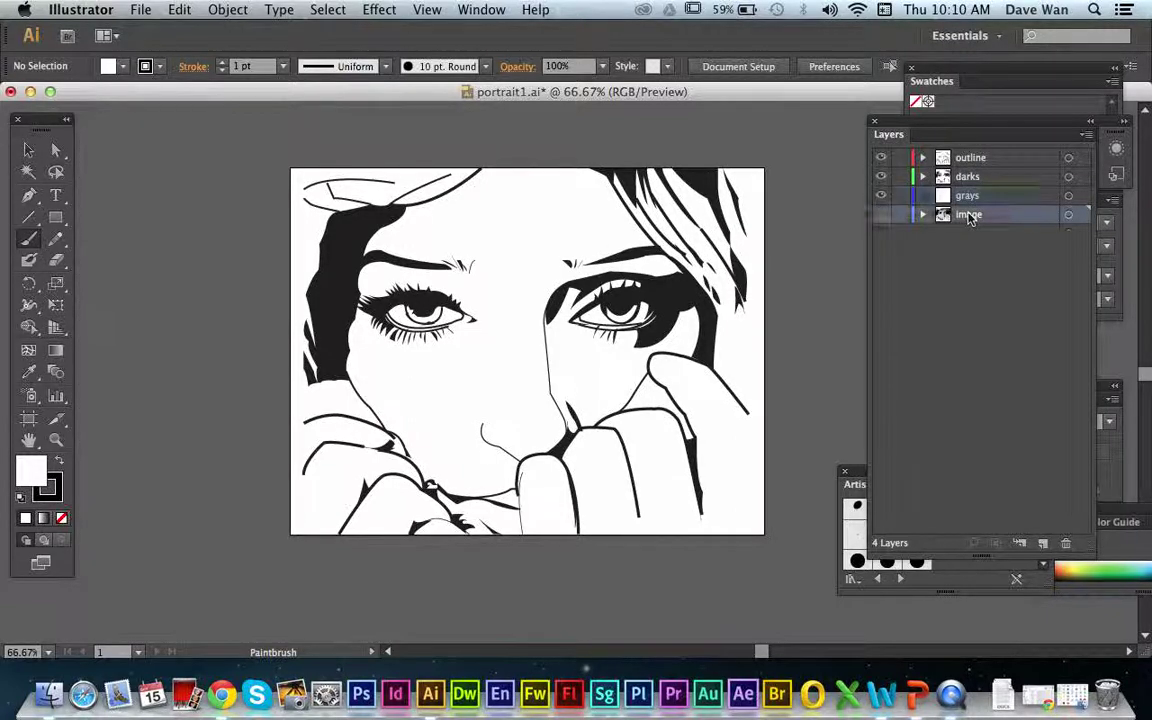
{"action": "left_click", "coordinate": [881, 214]}
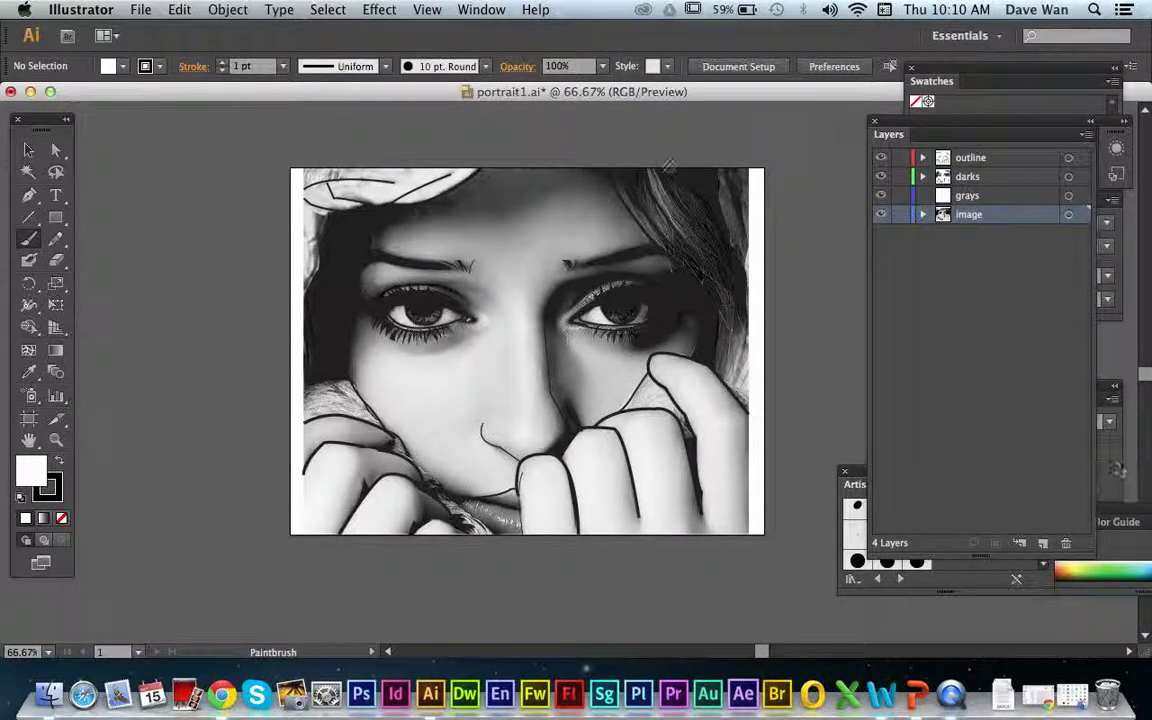
{"action": "left_click", "coordinate": [481, 9]}
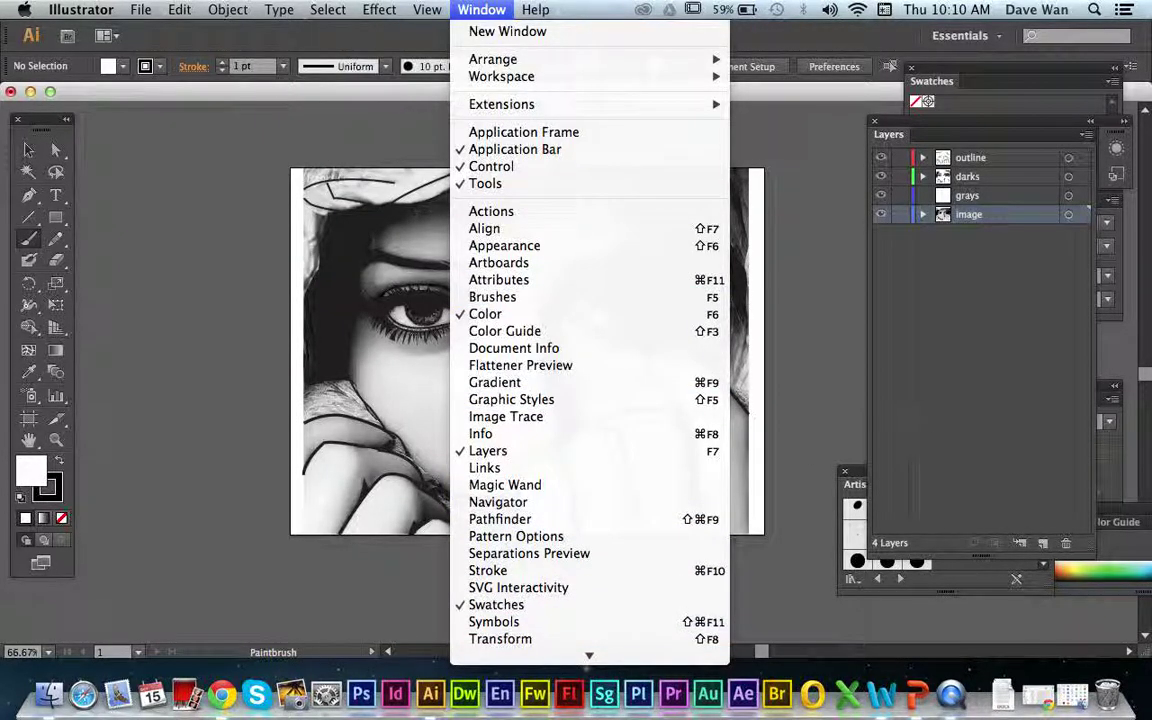
{"action": "left_click", "coordinate": [1119, 475]}
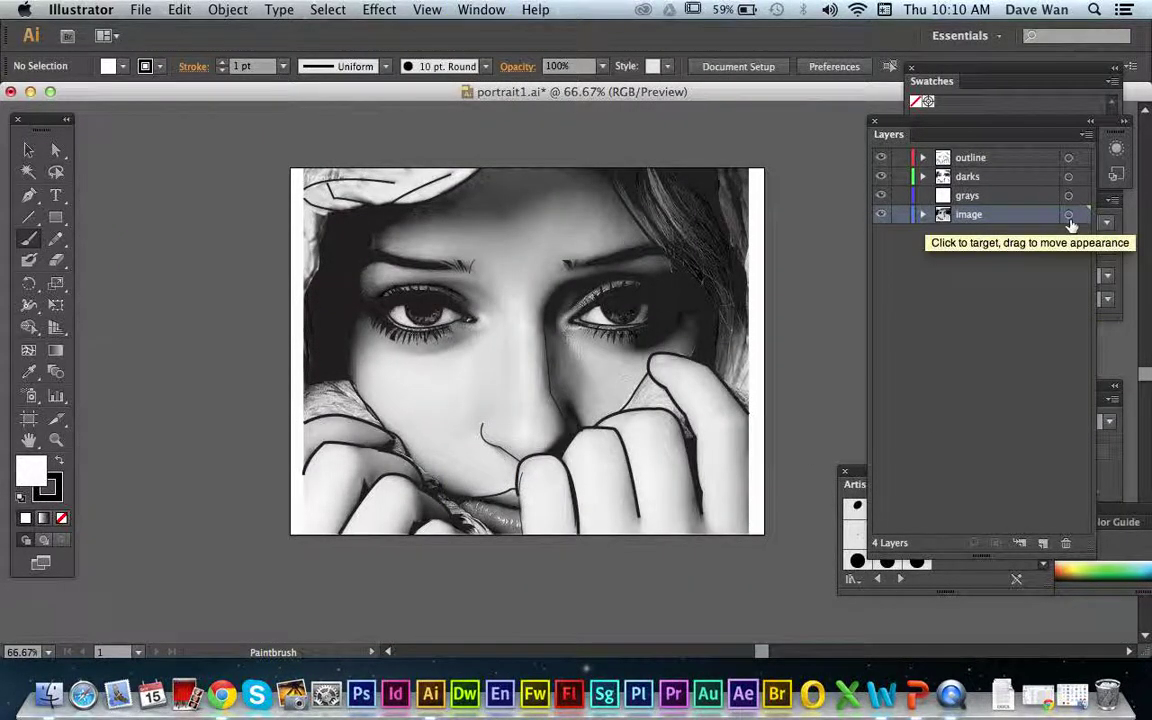
Step: Open the Print default swatch library, place it beside the Swatches panel and bring its gray swatches into view
{"action": "left_click_drag", "start_coordinate": [1016, 134], "coordinate": [1025, 166]}
{"action": "left_click", "coordinate": [1023, 140]}
{"action": "left_click", "coordinate": [918, 183]}
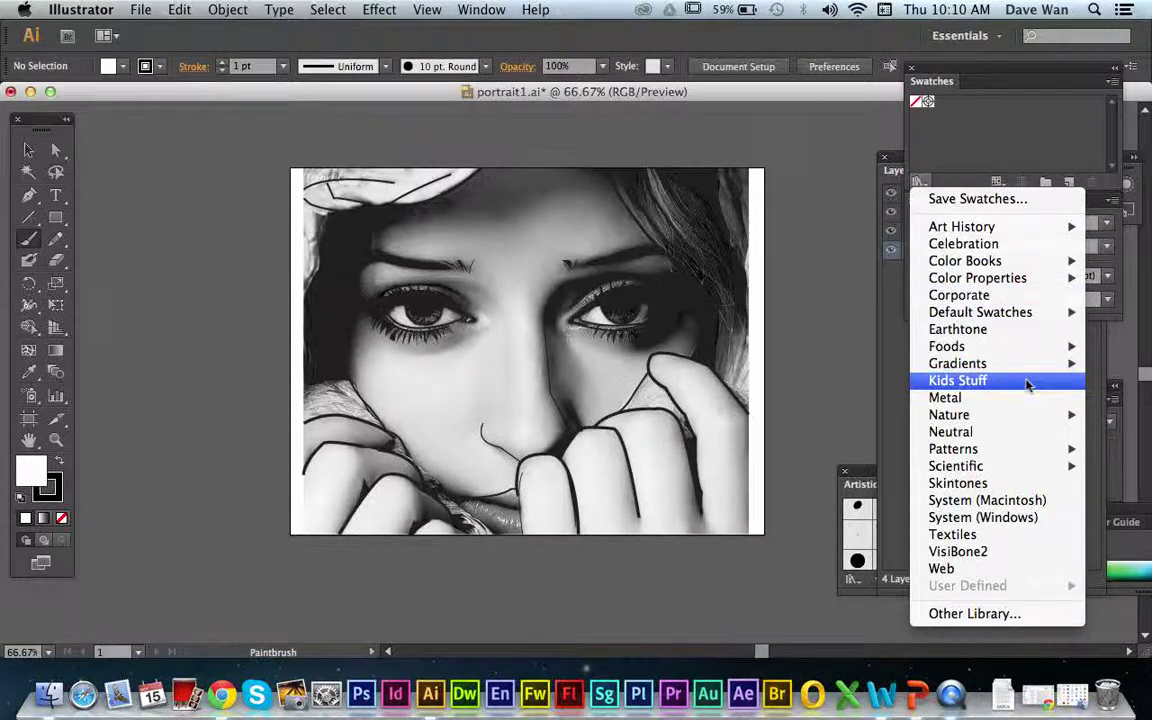
{"action": "mouse_move", "coordinate": [980, 316]}
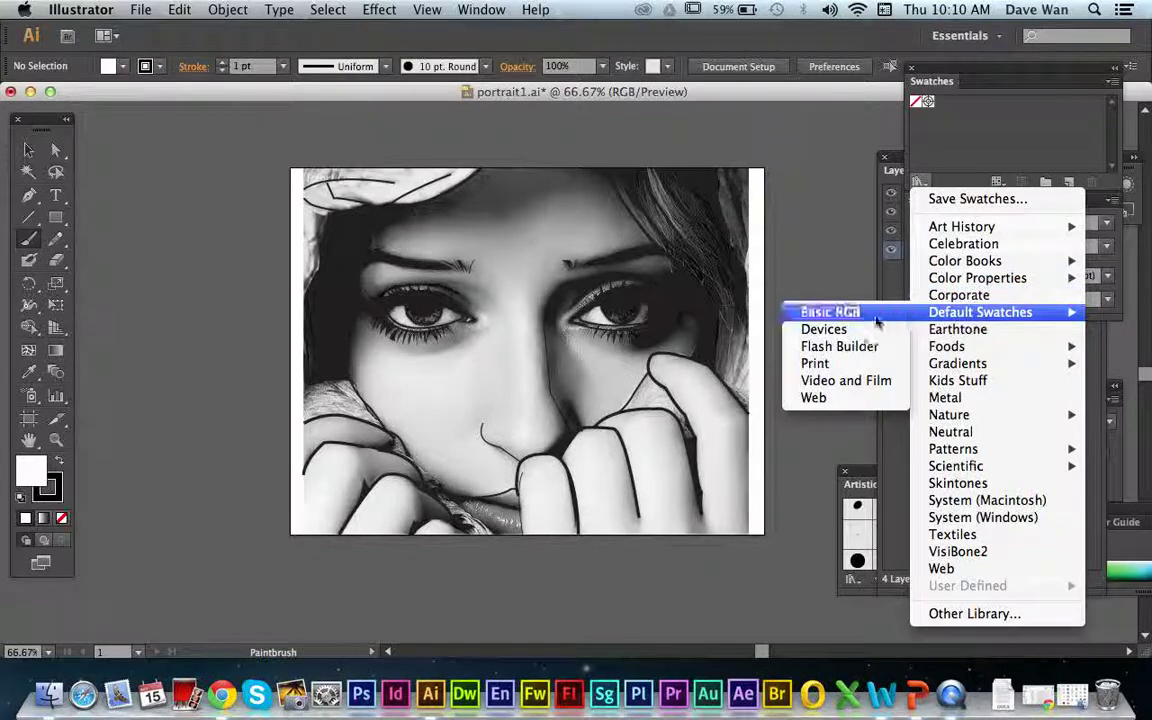
{"action": "left_click", "coordinate": [856, 364]}
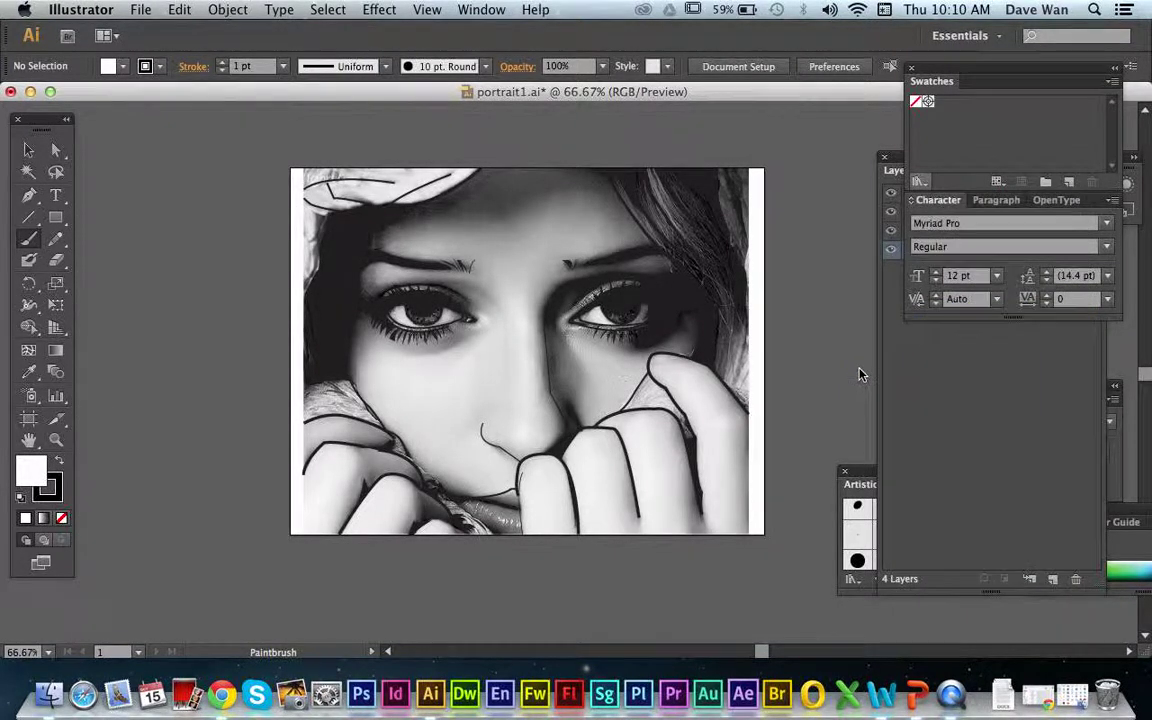
{"action": "left_click_drag", "start_coordinate": [653, 303], "coordinate": [865, 130]}
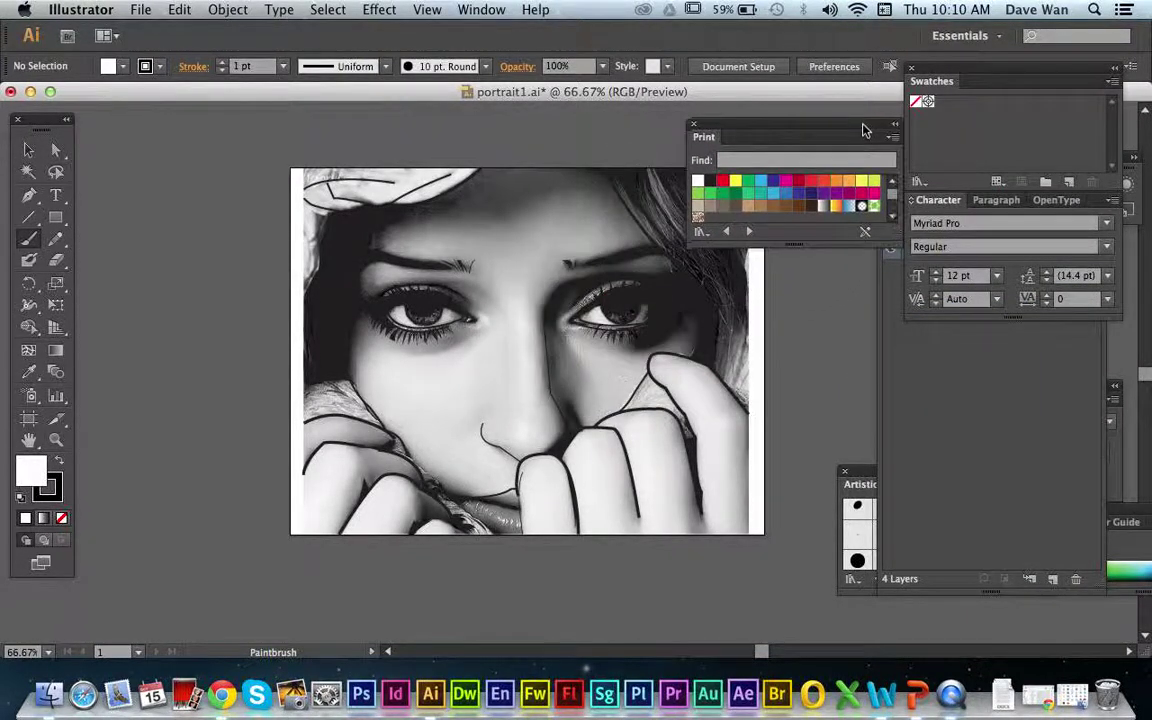
{"action": "left_click", "coordinate": [892, 216]}
{"action": "left_click", "coordinate": [892, 216]}
{"action": "left_click", "coordinate": [960, 425]}
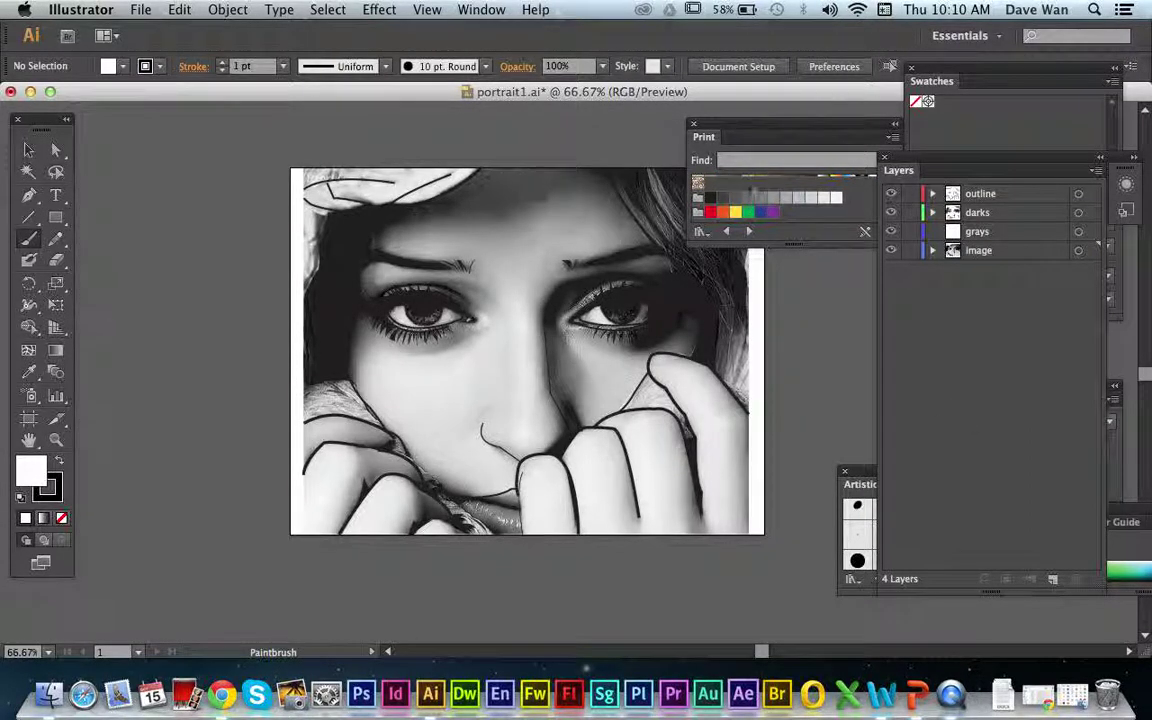
{"action": "left_click", "coordinate": [735, 197]}
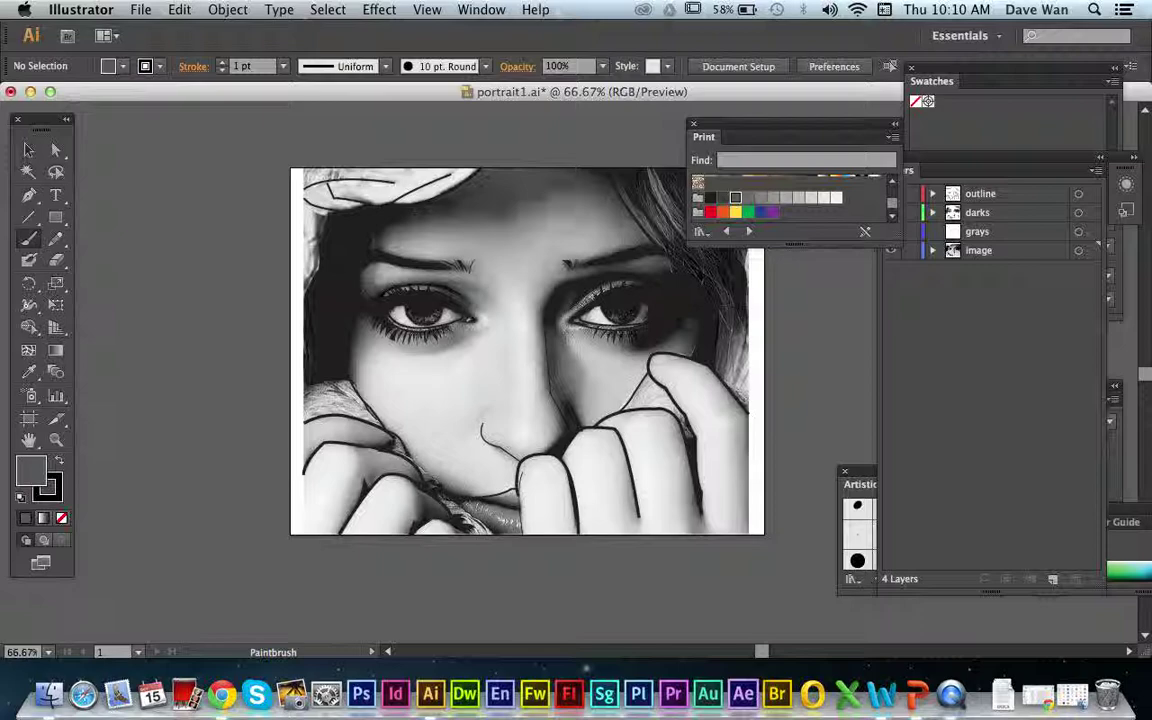
{"action": "key", "text": "slash"}
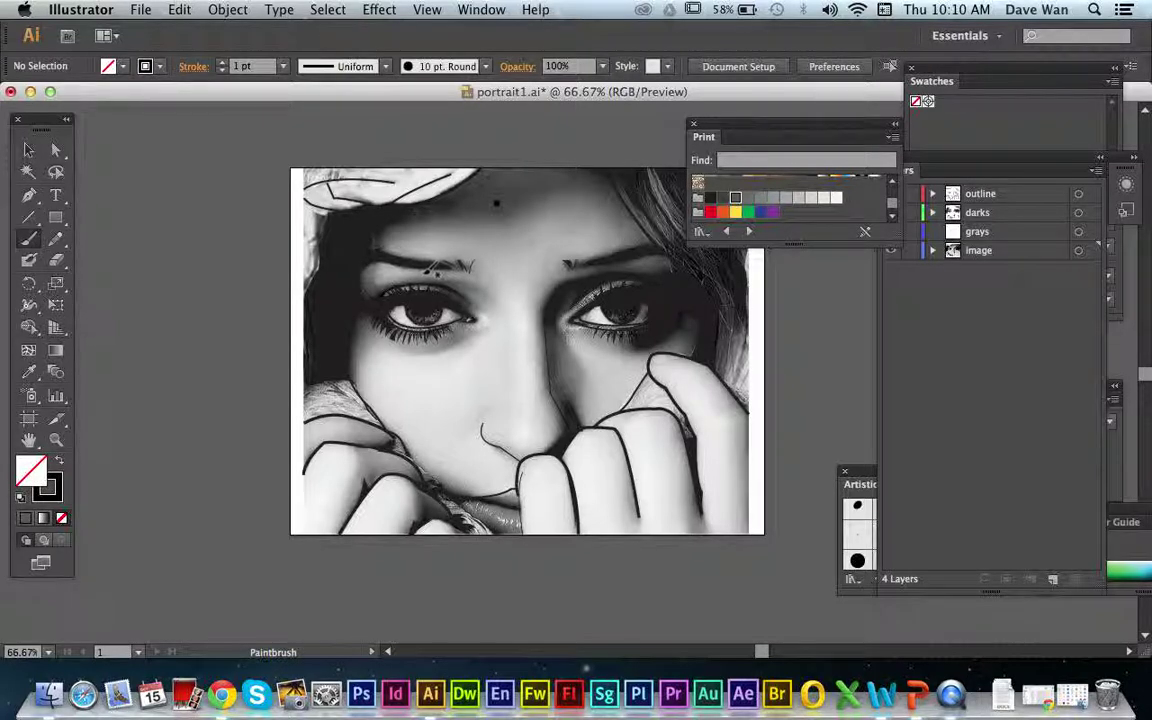
{"action": "left_click", "coordinate": [50, 490]}
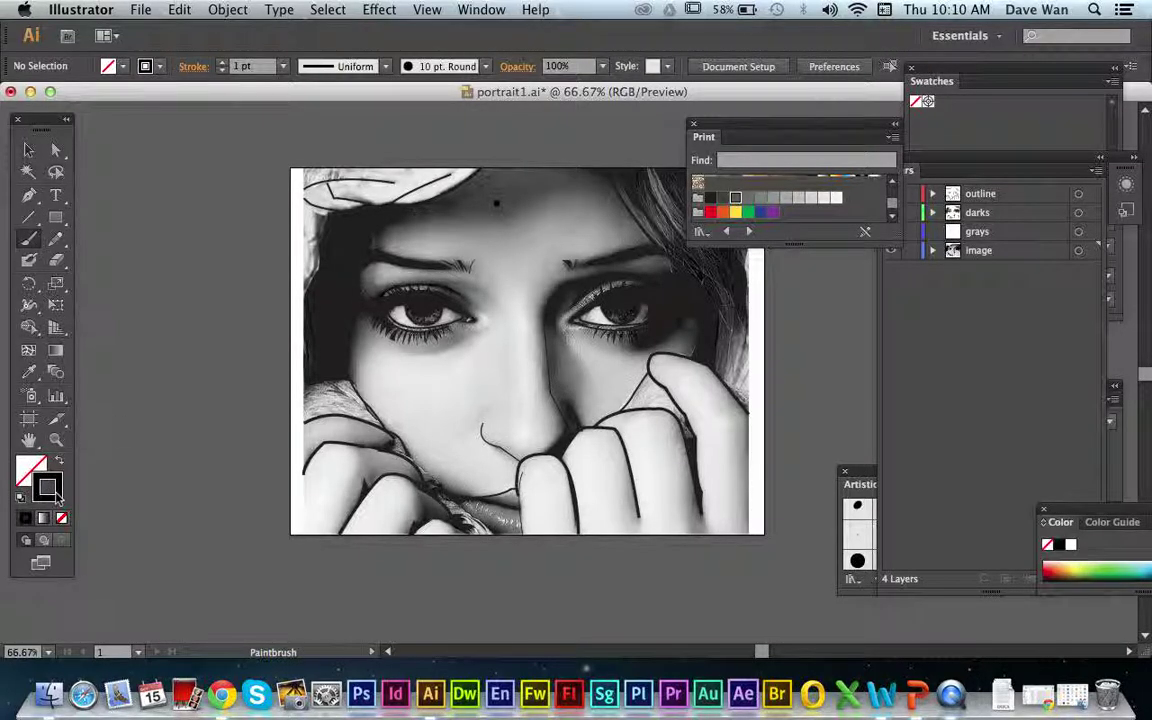
{"action": "key", "text": "super+z"}
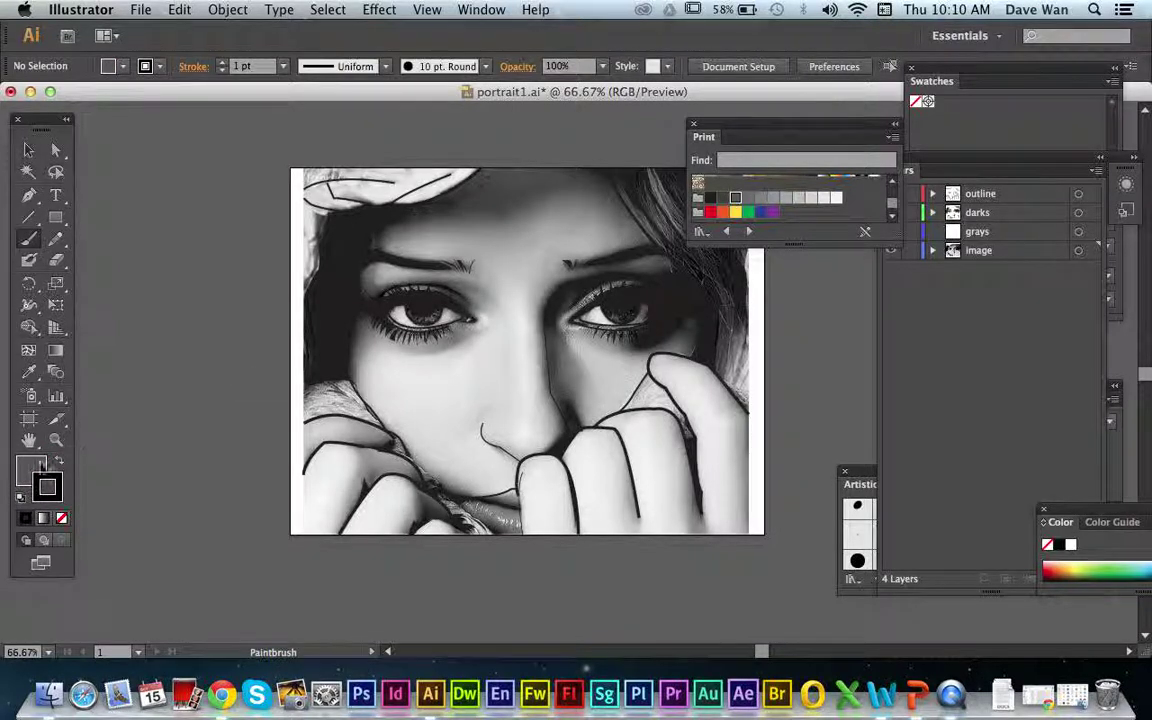
Step: Set the fill to none and the stroke color to the dark gray swatch from the Print library
{"action": "left_click", "coordinate": [32, 475]}
{"action": "left_click", "coordinate": [52, 497]}
{"action": "left_click", "coordinate": [40, 470]}
{"action": "key", "text": "slash"}
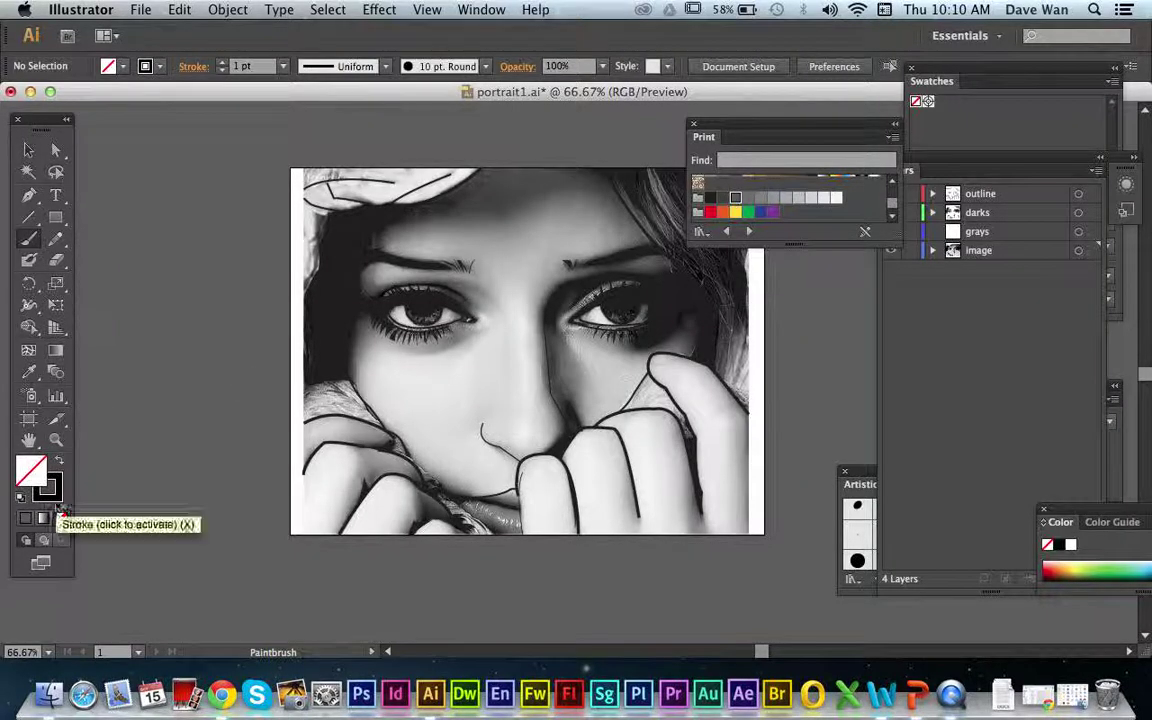
{"action": "left_click", "coordinate": [736, 199]}
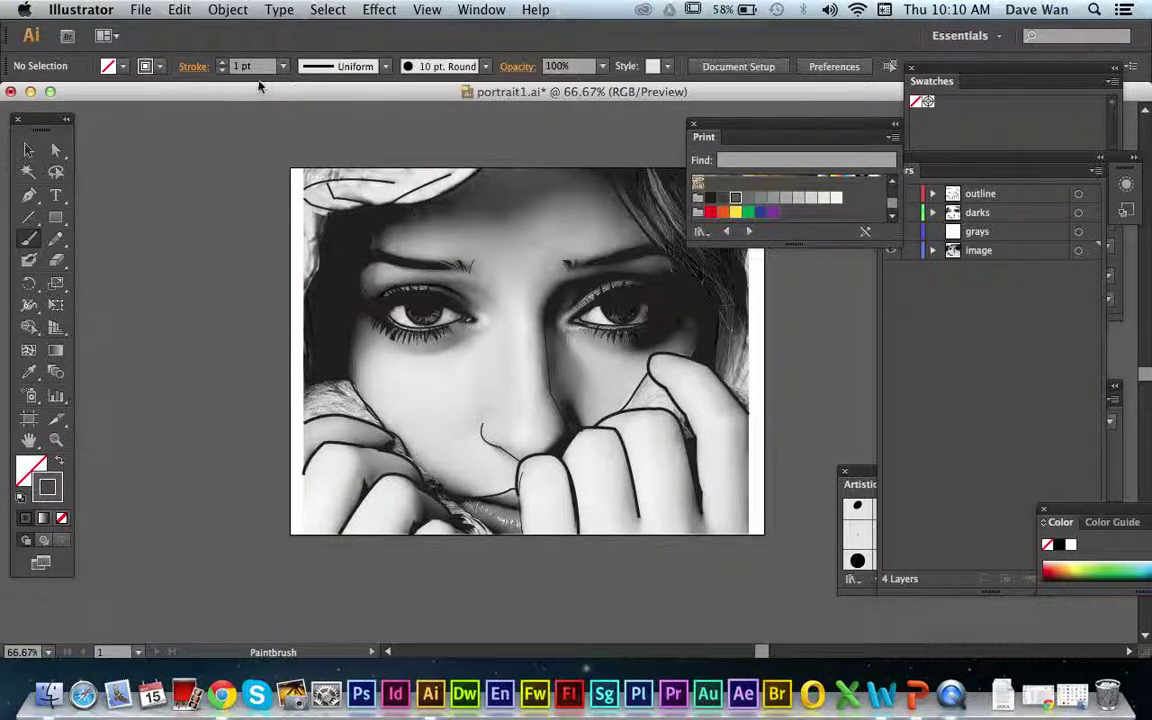
Step: Set the stroke weight to 5 pt and paint dark gray shading across the upper forehead with the Paintbrush
{"action": "left_click", "coordinate": [222, 62]}
{"action": "left_click", "coordinate": [222, 62]}
{"action": "left_click", "coordinate": [222, 62]}
{"action": "left_click", "coordinate": [223, 62]}
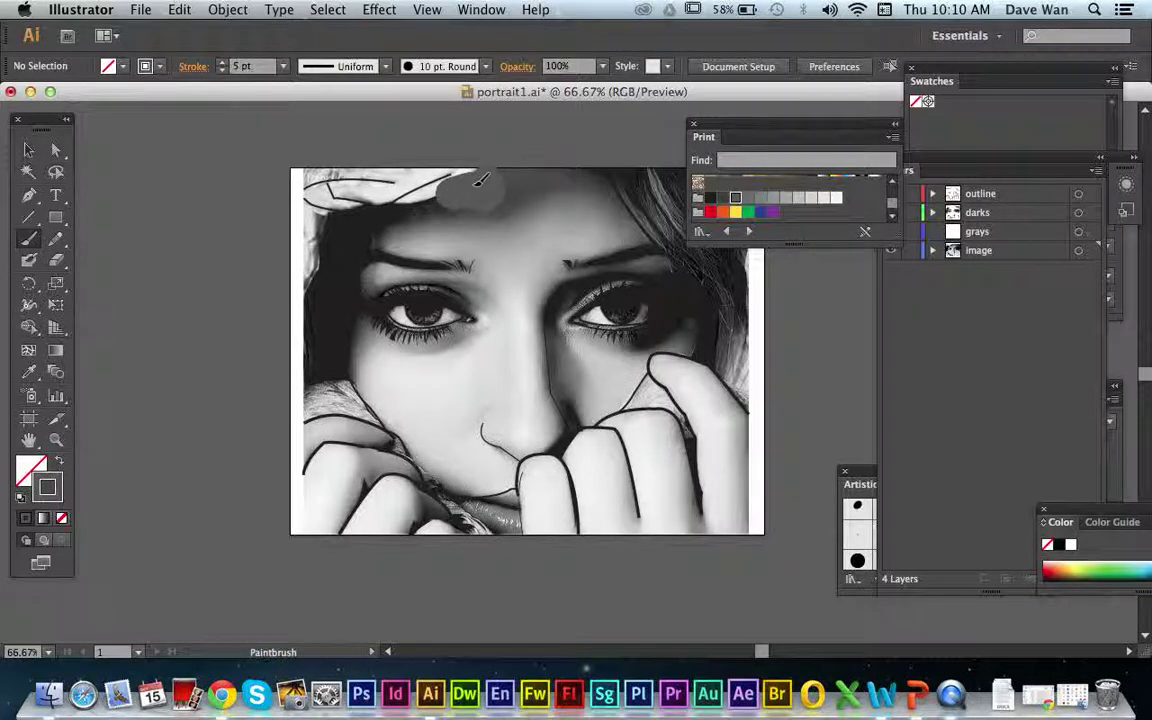
{"action": "mouse_move", "coordinate": [475, 186]}
{"action": "left_mouse_down"}
{"action": "mouse_move", "coordinate": [464, 177]}
{"action": "mouse_move", "coordinate": [453, 207]}
{"action": "mouse_move", "coordinate": [416, 208]}
{"action": "left_mouse_up"}
{"action": "mouse_move", "coordinate": [503, 175]}
{"action": "left_mouse_down"}
{"action": "mouse_move", "coordinate": [488, 178]}
{"action": "mouse_move", "coordinate": [503, 192]}
{"action": "mouse_move", "coordinate": [592, 176]}
{"action": "mouse_move", "coordinate": [514, 195]}
{"action": "mouse_move", "coordinate": [532, 170]}
{"action": "left_mouse_up"}
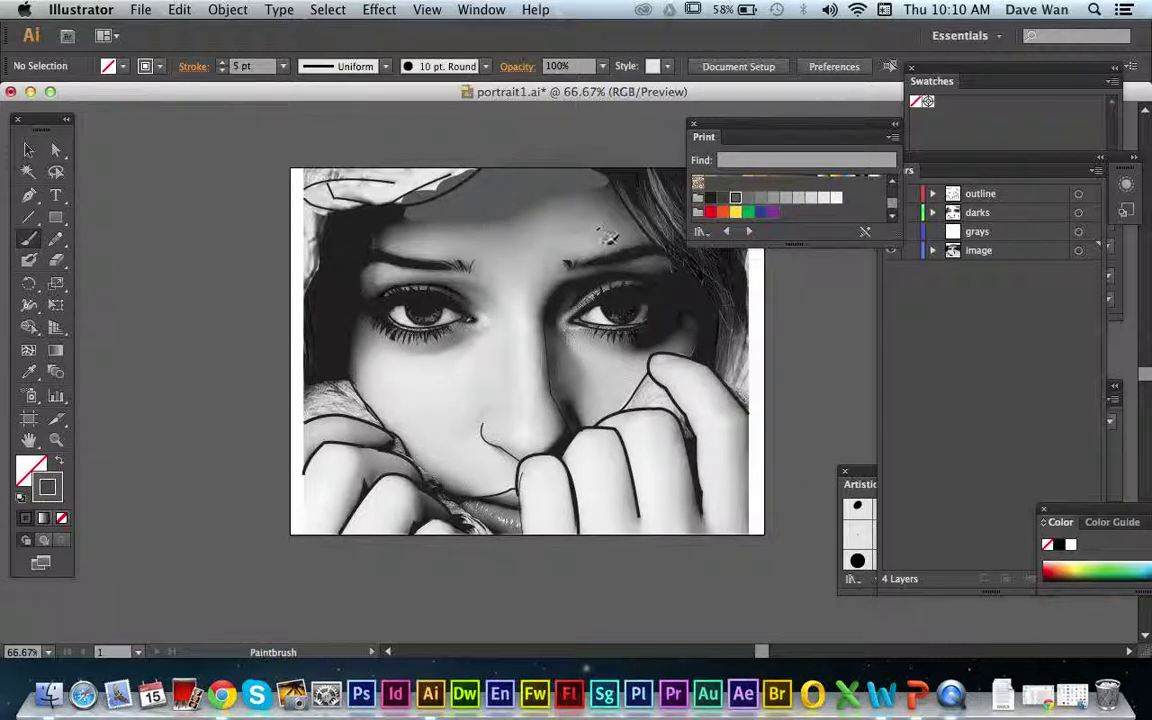
{"action": "left_click_drag", "start_coordinate": [497, 212], "coordinate": [573, 182]}
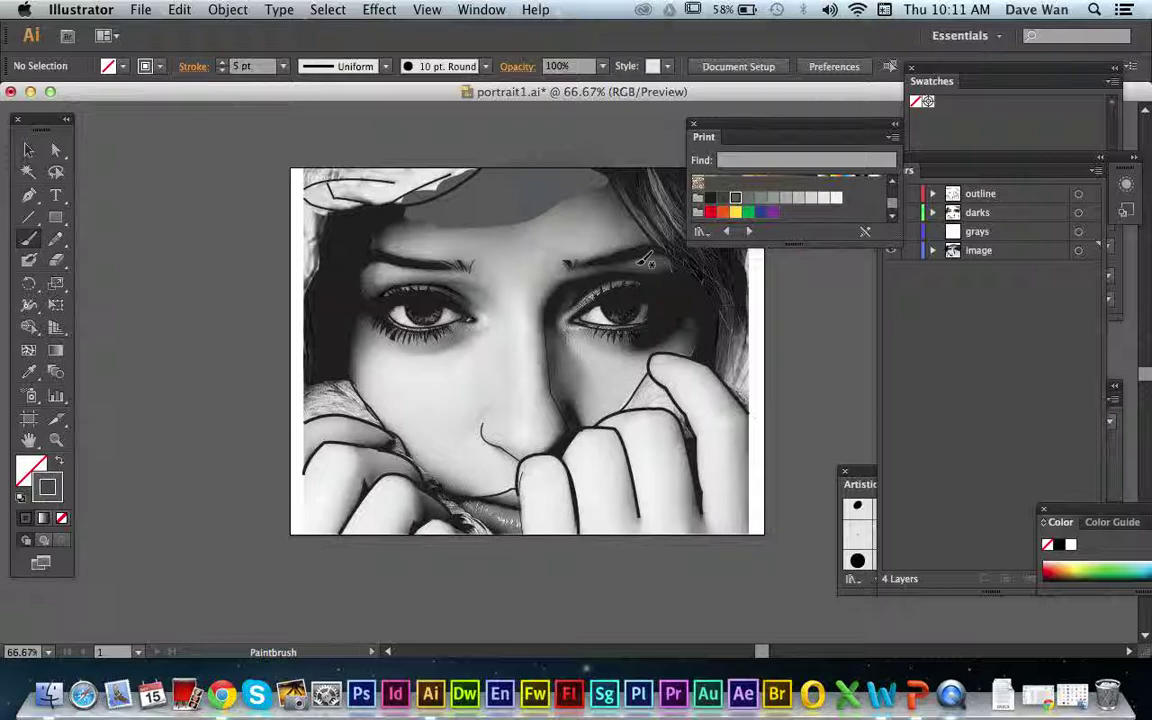
Step: Try to trim the forehead shading with the Eraser, and undo the last erasure
{"action": "left_click", "coordinate": [56, 259]}
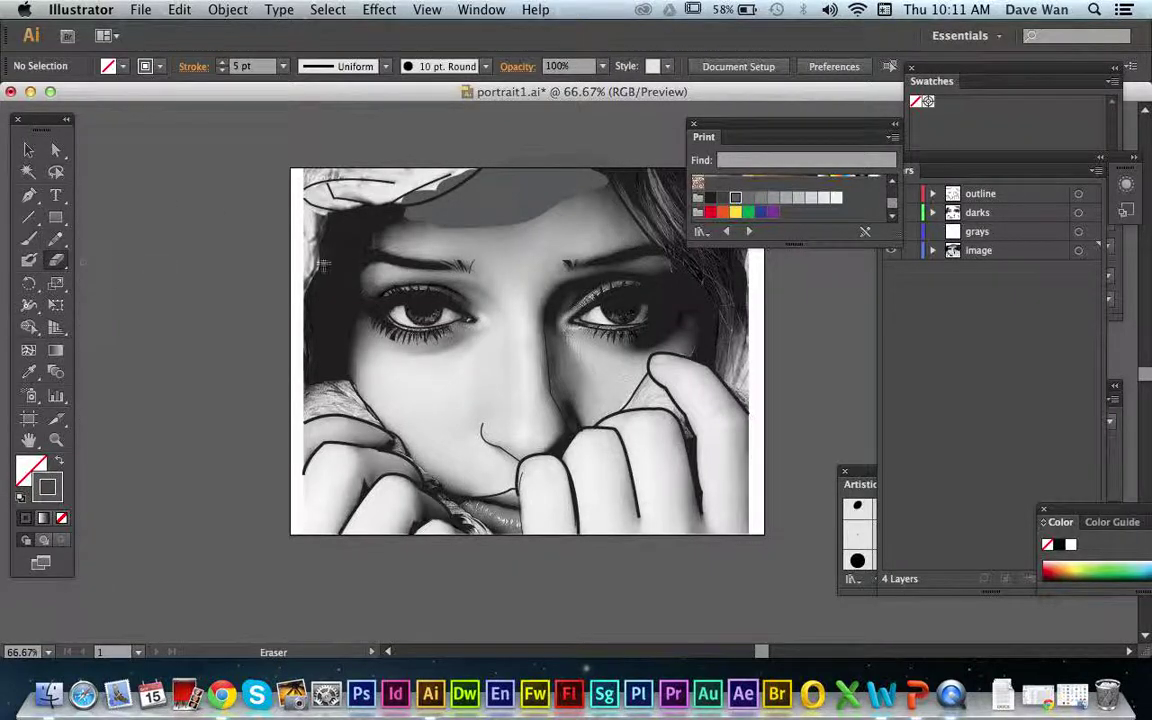
{"action": "mouse_move", "coordinate": [494, 240]}
{"action": "left_mouse_down"}
{"action": "mouse_move", "coordinate": [530, 220]}
{"action": "mouse_move", "coordinate": [553, 235]}
{"action": "left_mouse_up"}
{"action": "left_click_drag", "start_coordinate": [420, 192], "coordinate": [560, 198]}
{"action": "key", "text": "super+z"}
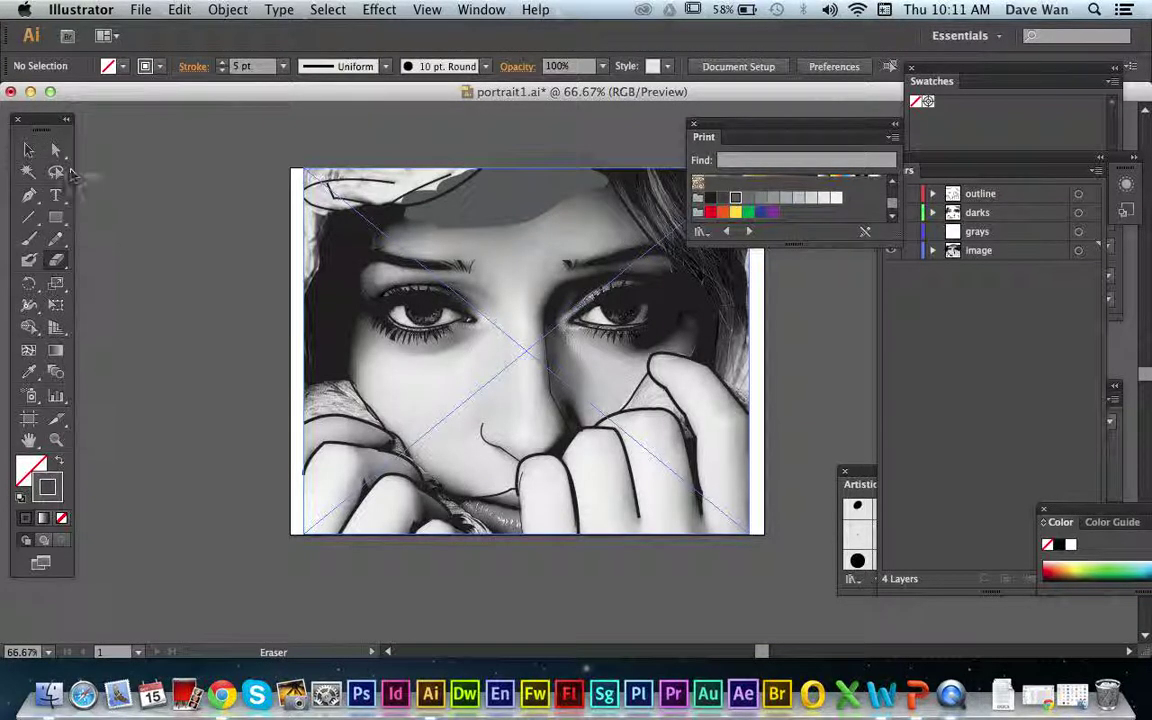
Step: Paint dark gray shading along the hairline and brow on the portrait's right, around its left eye, and down the left face edge
{"action": "left_click", "coordinate": [29, 238]}
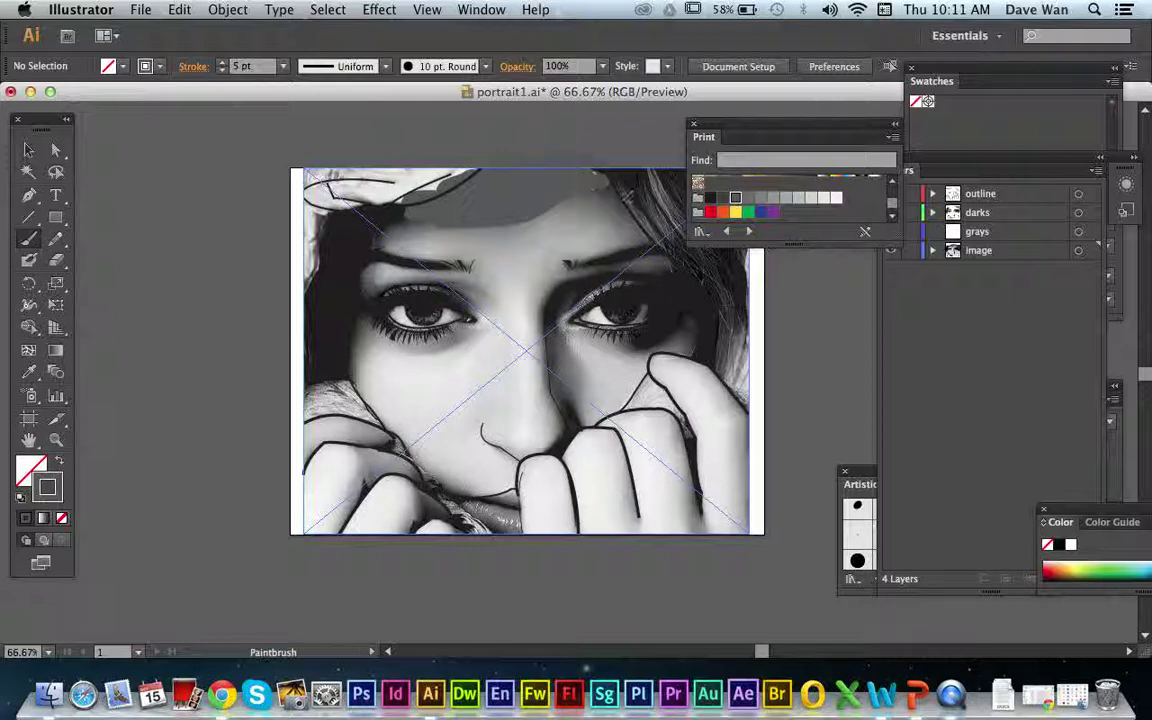
{"action": "key", "text": "super"}
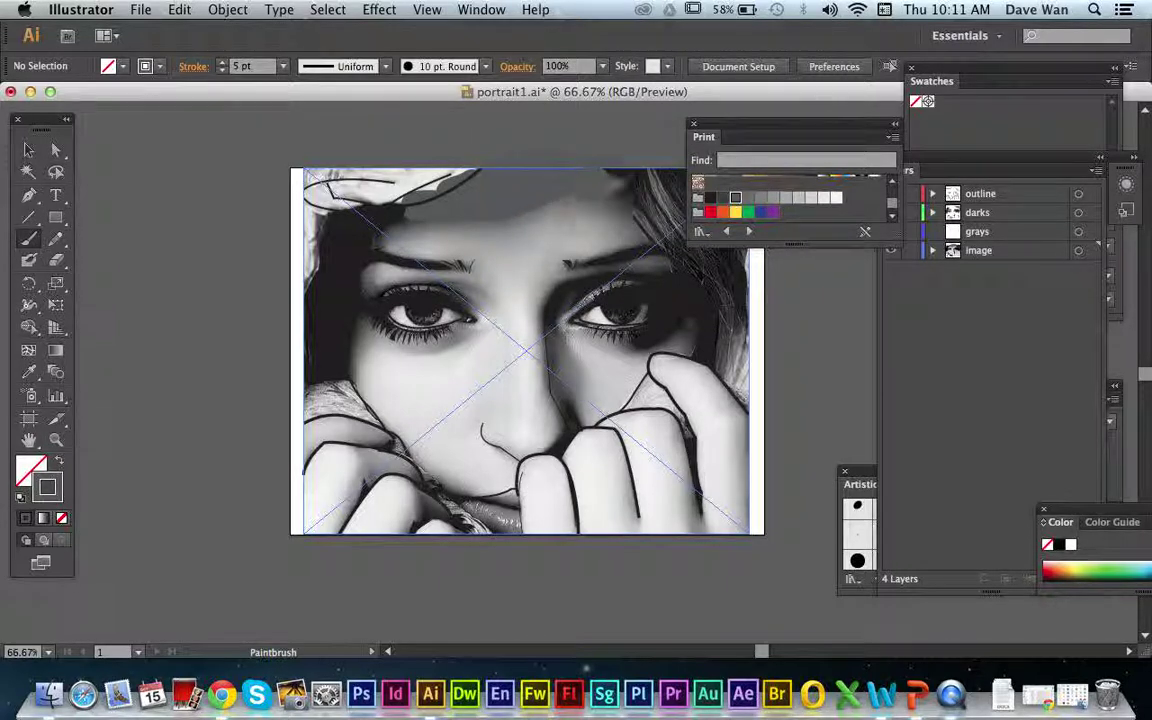
{"action": "mouse_move", "coordinate": [653, 231]}
{"action": "left_mouse_down"}
{"action": "mouse_move", "coordinate": [605, 225]}
{"action": "mouse_move", "coordinate": [665, 268]}
{"action": "mouse_move", "coordinate": [566, 280]}
{"action": "left_mouse_up"}
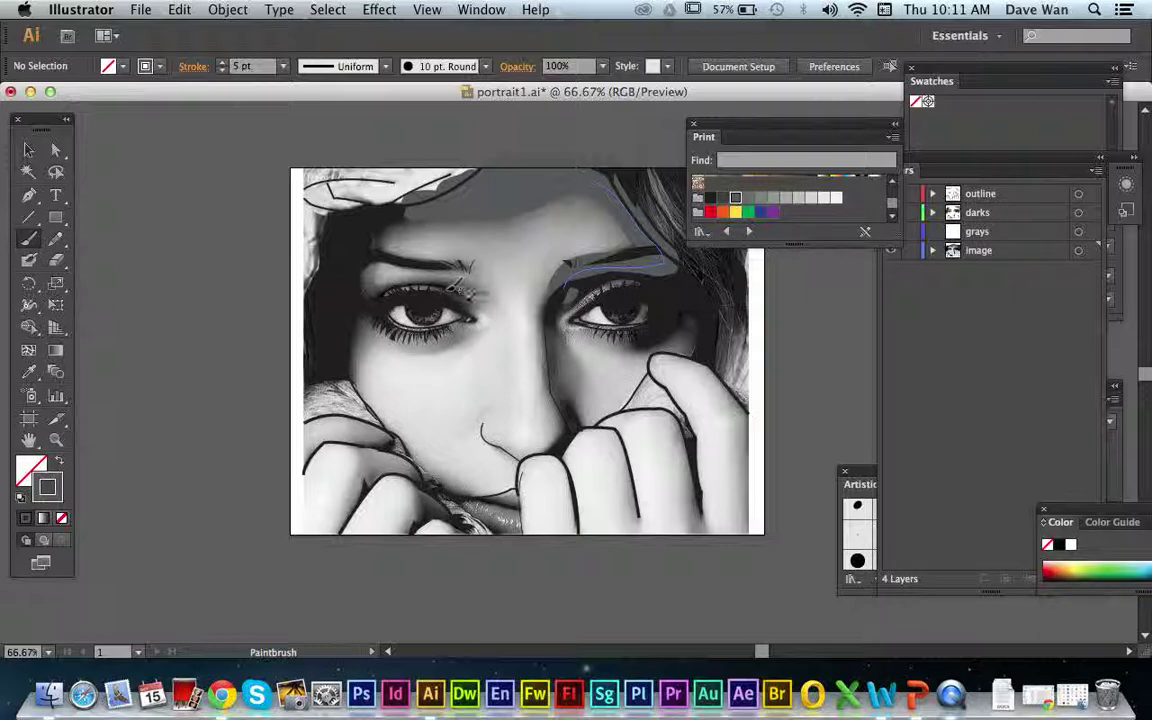
{"action": "mouse_move", "coordinate": [448, 295]}
{"action": "left_mouse_down"}
{"action": "mouse_move", "coordinate": [461, 302]}
{"action": "mouse_move", "coordinate": [447, 338]}
{"action": "mouse_move", "coordinate": [409, 340]}
{"action": "mouse_move", "coordinate": [320, 268]}
{"action": "mouse_move", "coordinate": [372, 255]}
{"action": "left_mouse_up"}
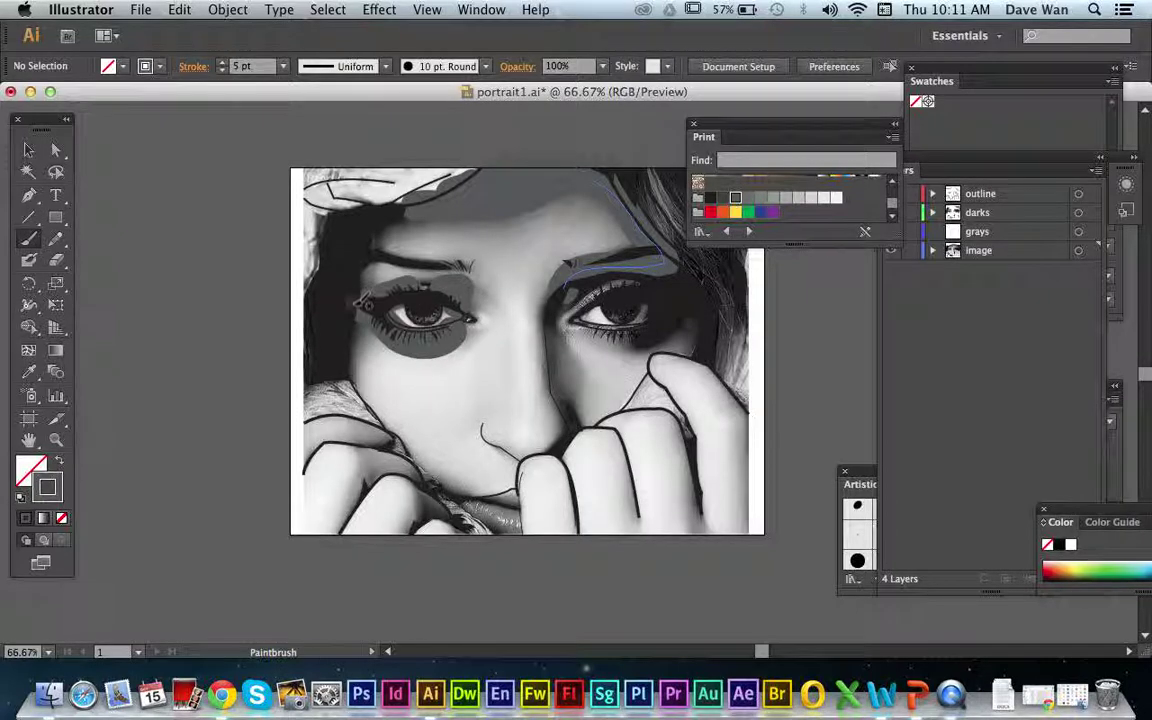
{"action": "mouse_move", "coordinate": [347, 304]}
{"action": "left_mouse_down"}
{"action": "mouse_move", "coordinate": [328, 222]}
{"action": "mouse_move", "coordinate": [382, 190]}
{"action": "left_mouse_up"}
{"action": "left_click_drag", "start_coordinate": [359, 320], "coordinate": [341, 399]}
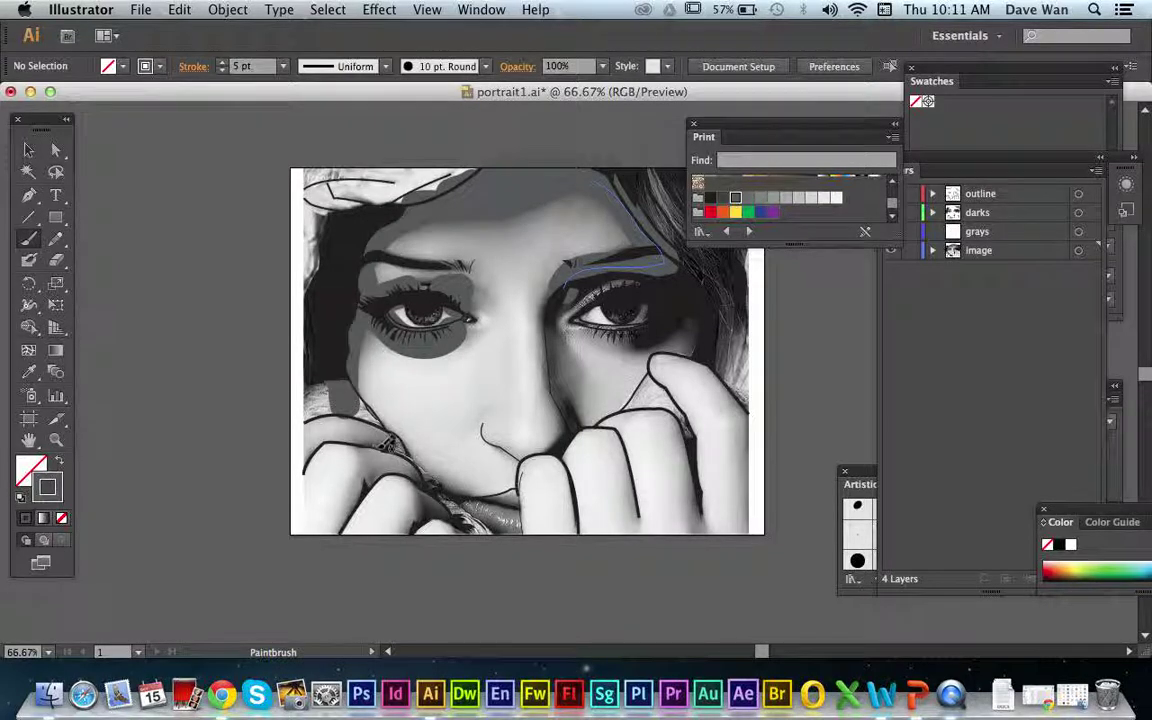
Step: Paint dark gray shading on the shadowed side of the nose, below the portrait's right eye, and over the lips
{"action": "mouse_move", "coordinate": [545, 457]}
{"action": "left_mouse_down"}
{"action": "mouse_move", "coordinate": [570, 439]}
{"action": "mouse_move", "coordinate": [580, 414]}
{"action": "mouse_move", "coordinate": [558, 389]}
{"action": "mouse_move", "coordinate": [558, 321]}
{"action": "mouse_move", "coordinate": [576, 382]}
{"action": "mouse_move", "coordinate": [575, 322]}
{"action": "left_mouse_up"}
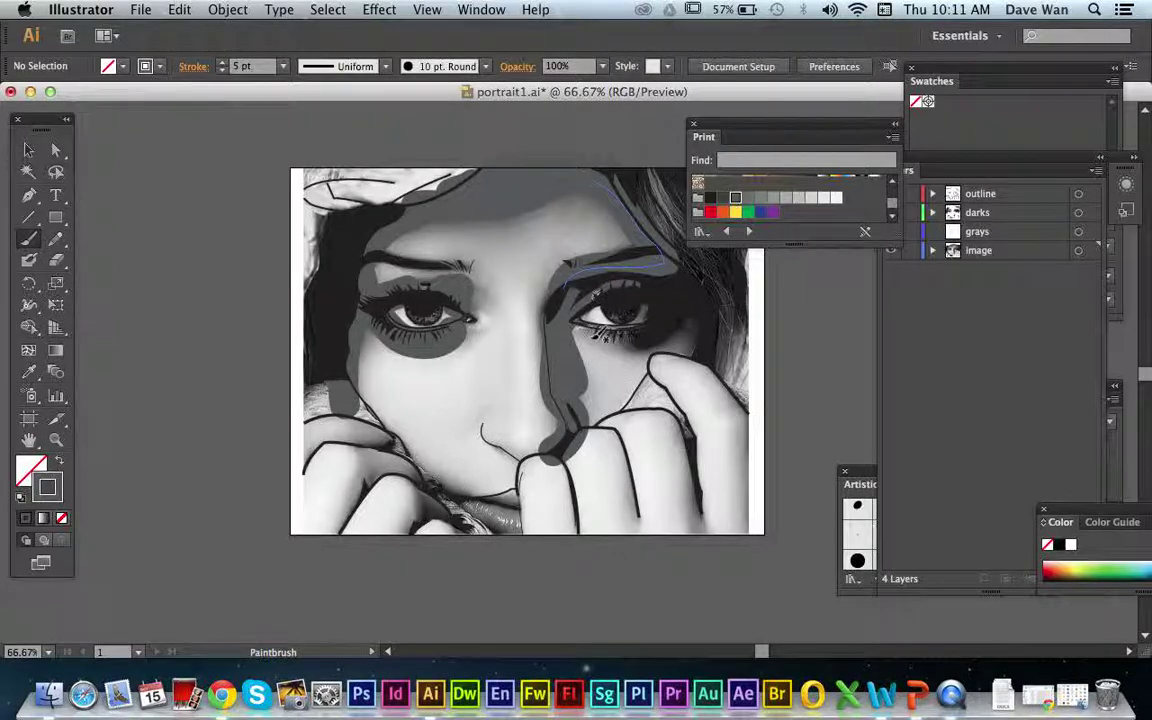
{"action": "mouse_move", "coordinate": [604, 334]}
{"action": "left_mouse_down"}
{"action": "mouse_move", "coordinate": [645, 340]}
{"action": "mouse_move", "coordinate": [694, 320]}
{"action": "mouse_move", "coordinate": [692, 343]}
{"action": "mouse_move", "coordinate": [677, 348]}
{"action": "left_mouse_up"}
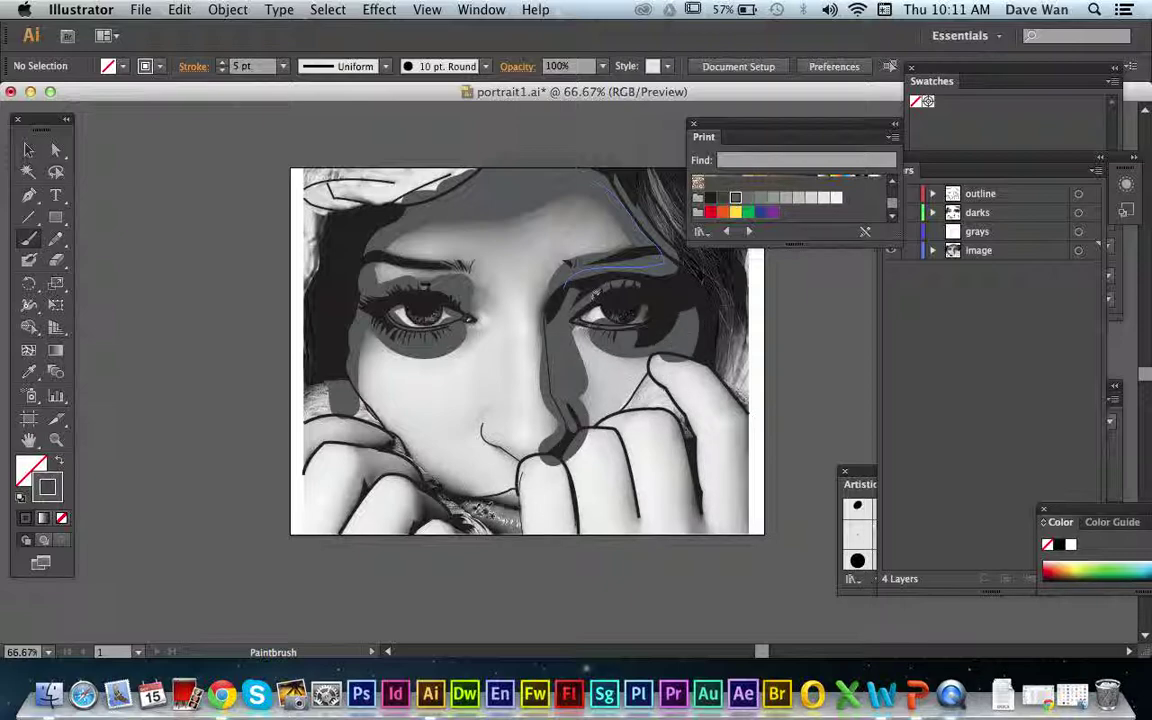
{"action": "mouse_move", "coordinate": [467, 506]}
{"action": "left_mouse_down"}
{"action": "mouse_move", "coordinate": [516, 518]}
{"action": "mouse_move", "coordinate": [506, 530]}
{"action": "mouse_move", "coordinate": [500, 500]}
{"action": "left_mouse_up"}
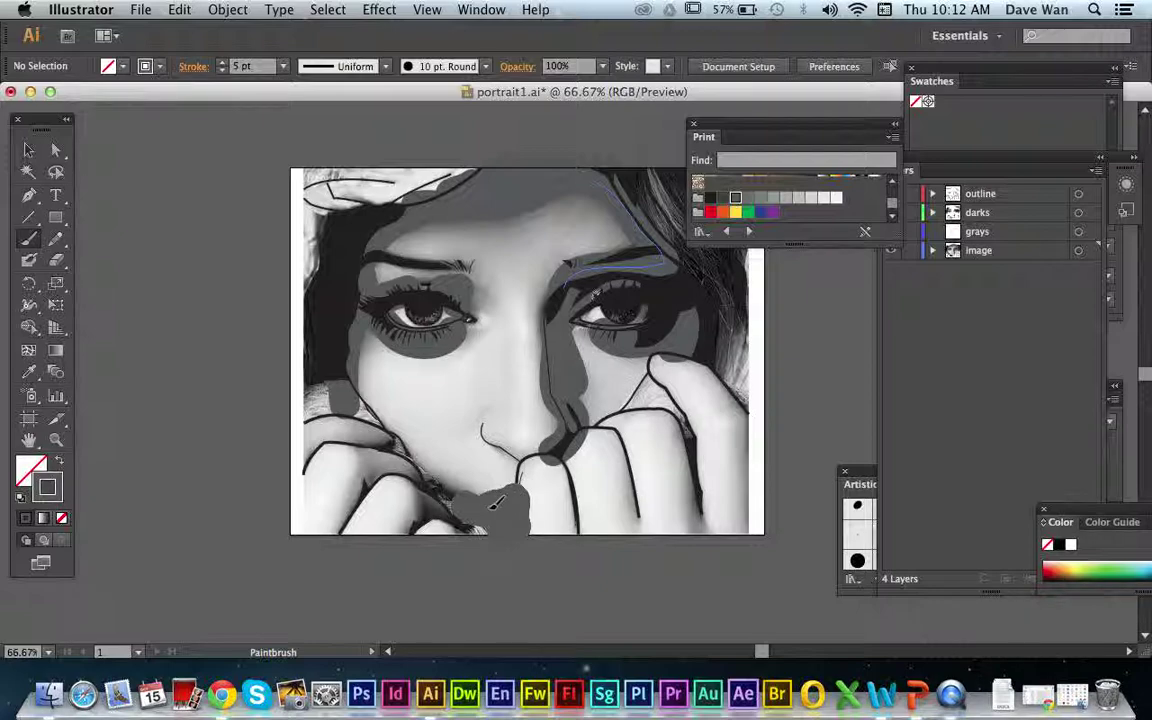
Step: Move the Print swatch library off the artwork and paint dark gray shading over the hair beside the face
{"action": "left_click_drag", "start_coordinate": [712, 126], "coordinate": [829, 113]}
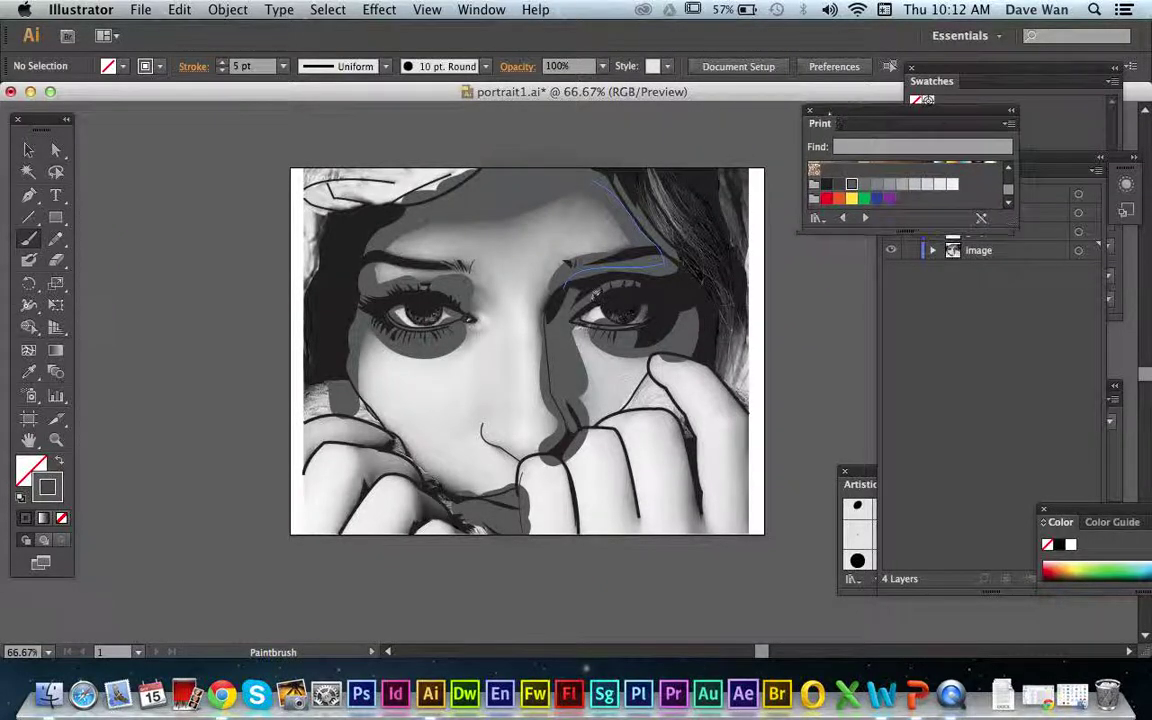
{"action": "mouse_move", "coordinate": [645, 216]}
{"action": "left_mouse_down"}
{"action": "mouse_move", "coordinate": [645, 185]}
{"action": "mouse_move", "coordinate": [662, 190]}
{"action": "mouse_move", "coordinate": [680, 248]}
{"action": "mouse_move", "coordinate": [660, 183]}
{"action": "mouse_move", "coordinate": [710, 262]}
{"action": "mouse_move", "coordinate": [655, 168]}
{"action": "mouse_move", "coordinate": [697, 195]}
{"action": "mouse_move", "coordinate": [727, 180]}
{"action": "mouse_move", "coordinate": [750, 263]}
{"action": "mouse_move", "coordinate": [737, 318]}
{"action": "mouse_move", "coordinate": [720, 295]}
{"action": "mouse_move", "coordinate": [727, 385]}
{"action": "mouse_move", "coordinate": [735, 316]}
{"action": "mouse_move", "coordinate": [750, 400]}
{"action": "left_mouse_up"}
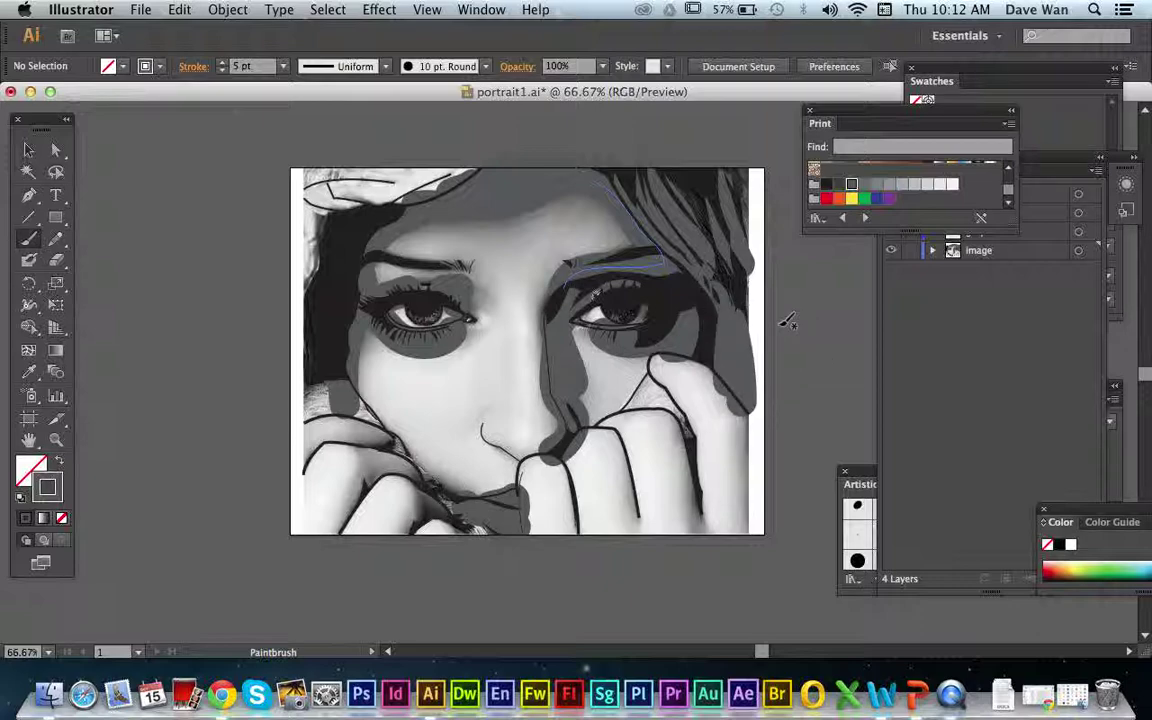
Step: Check the grays and outline layers, selecting all artwork on the outline layer to examine it, and clear the selection
{"action": "left_click", "coordinate": [951, 292]}
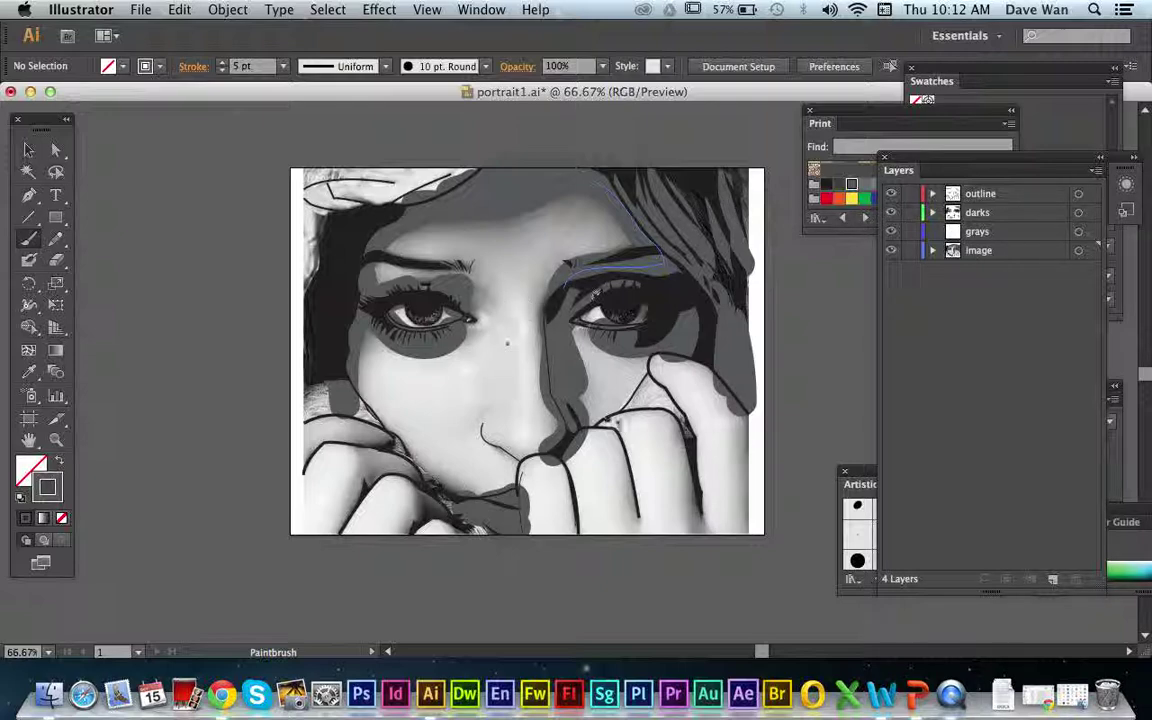
{"action": "left_click", "coordinate": [991, 235]}
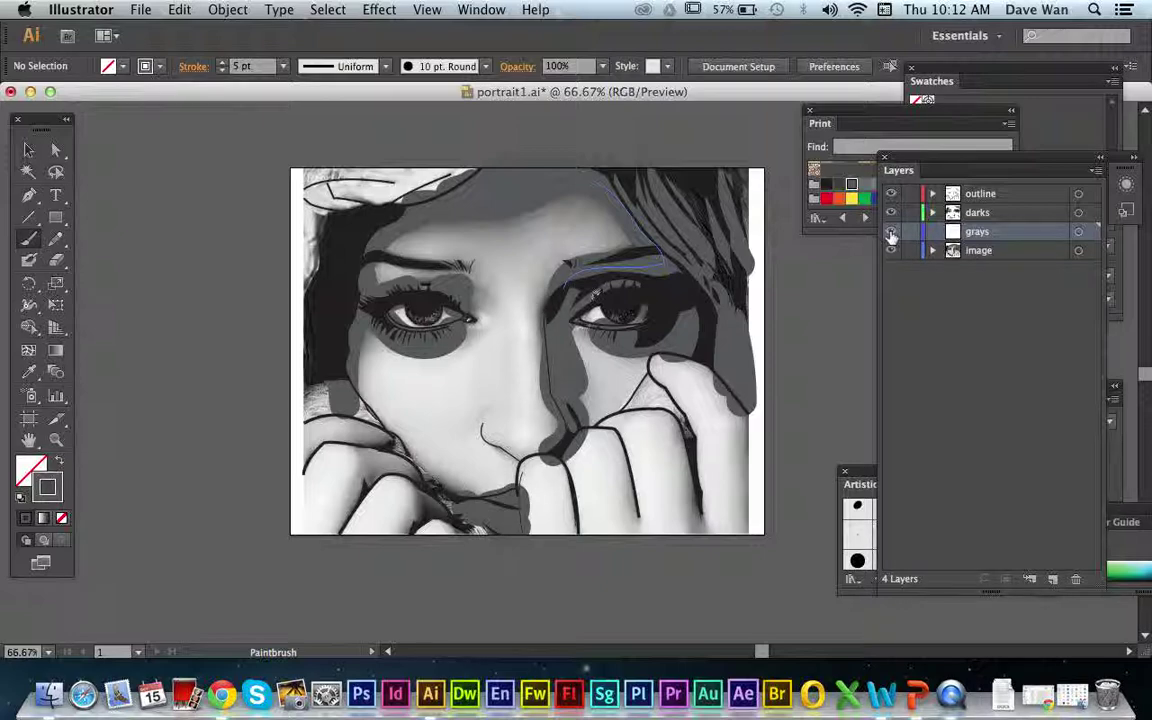
{"action": "left_click", "coordinate": [906, 196]}
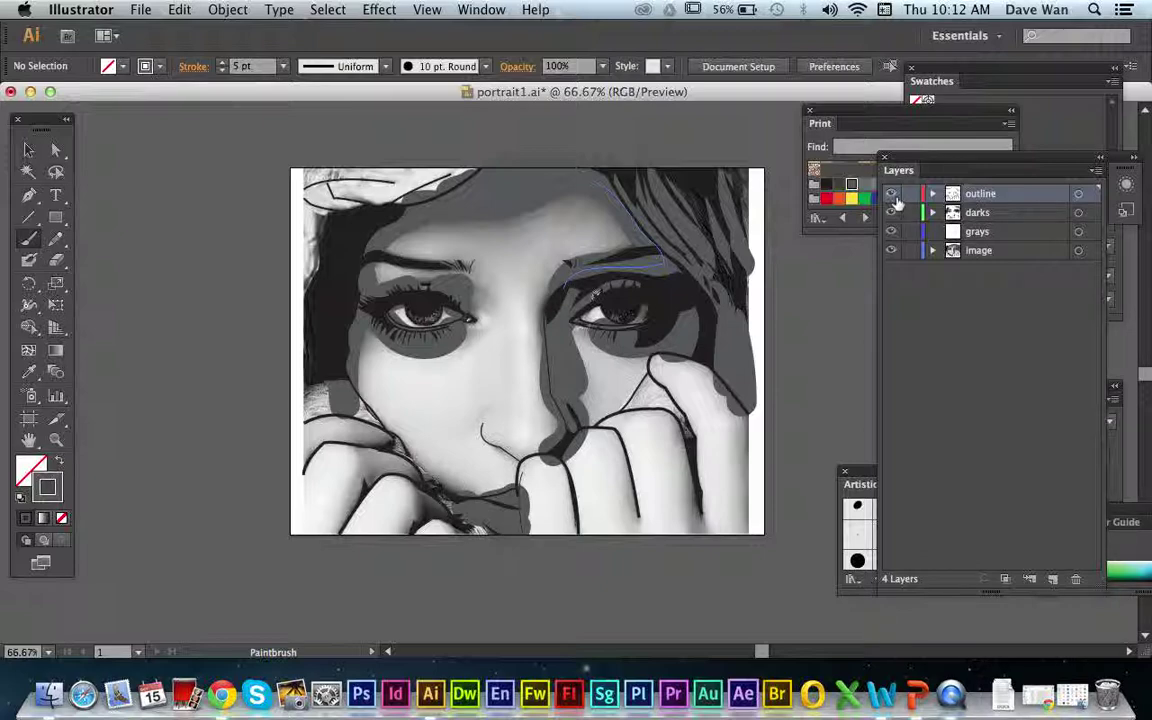
{"action": "left_click", "coordinate": [1078, 197]}
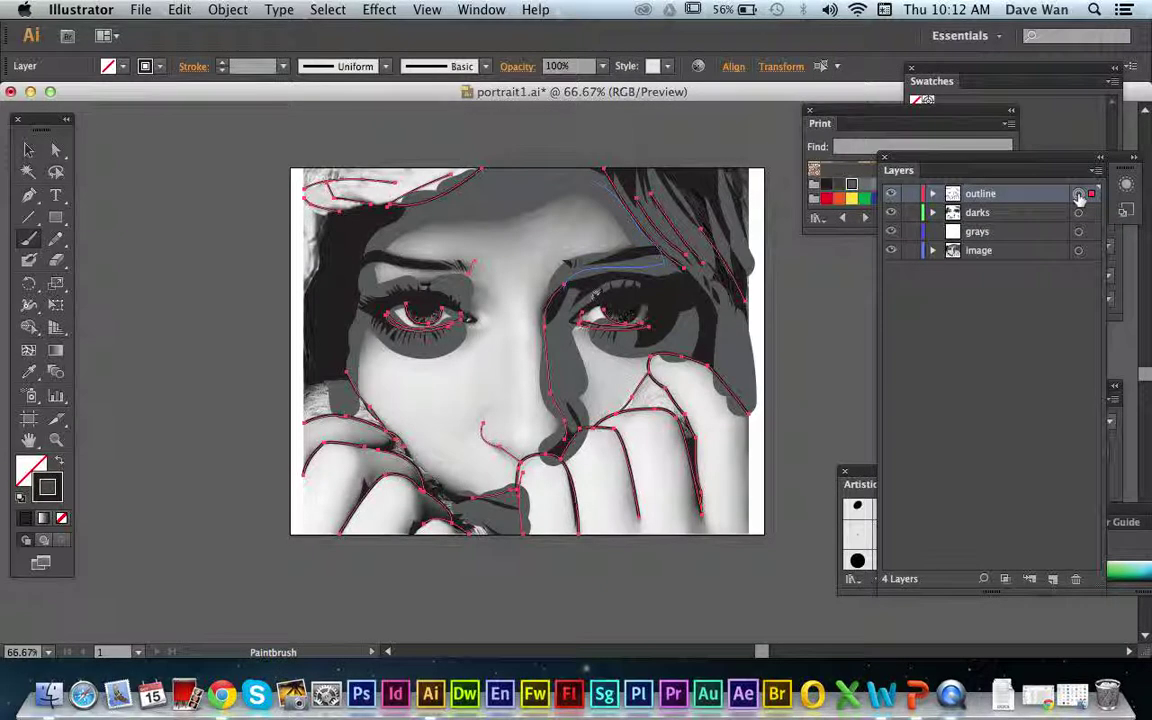
{"action": "left_click", "coordinate": [928, 399]}
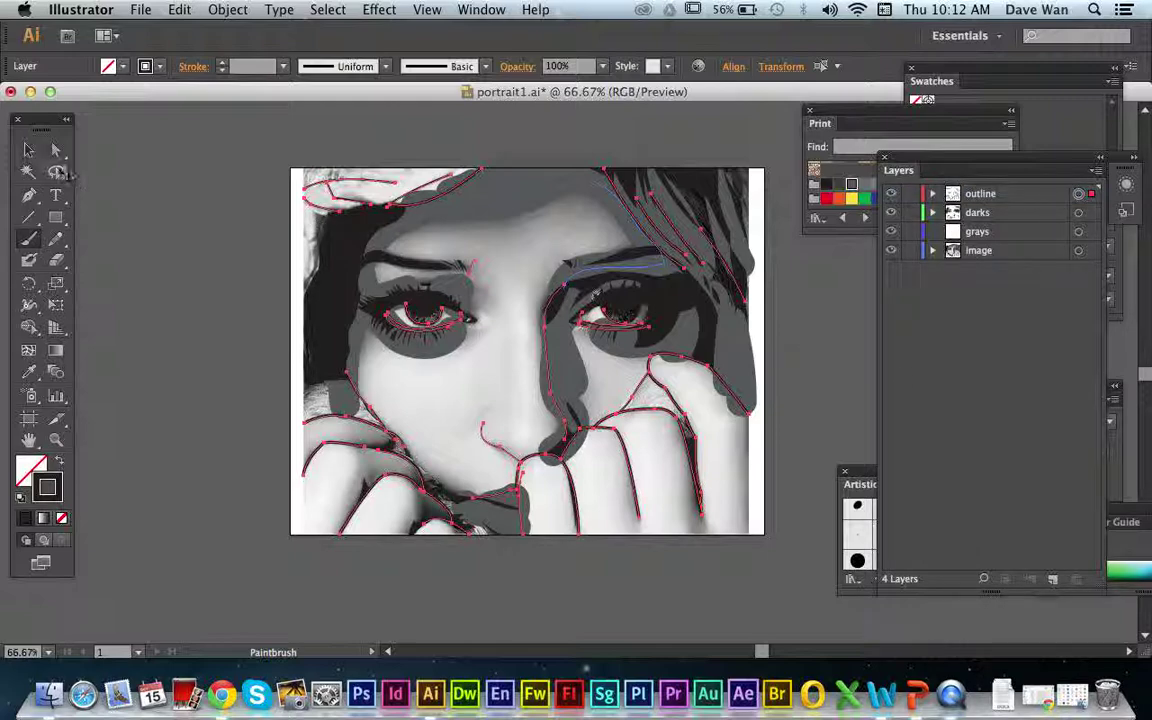
{"action": "left_click", "coordinate": [28, 149]}
{"action": "left_click", "coordinate": [160, 186]}
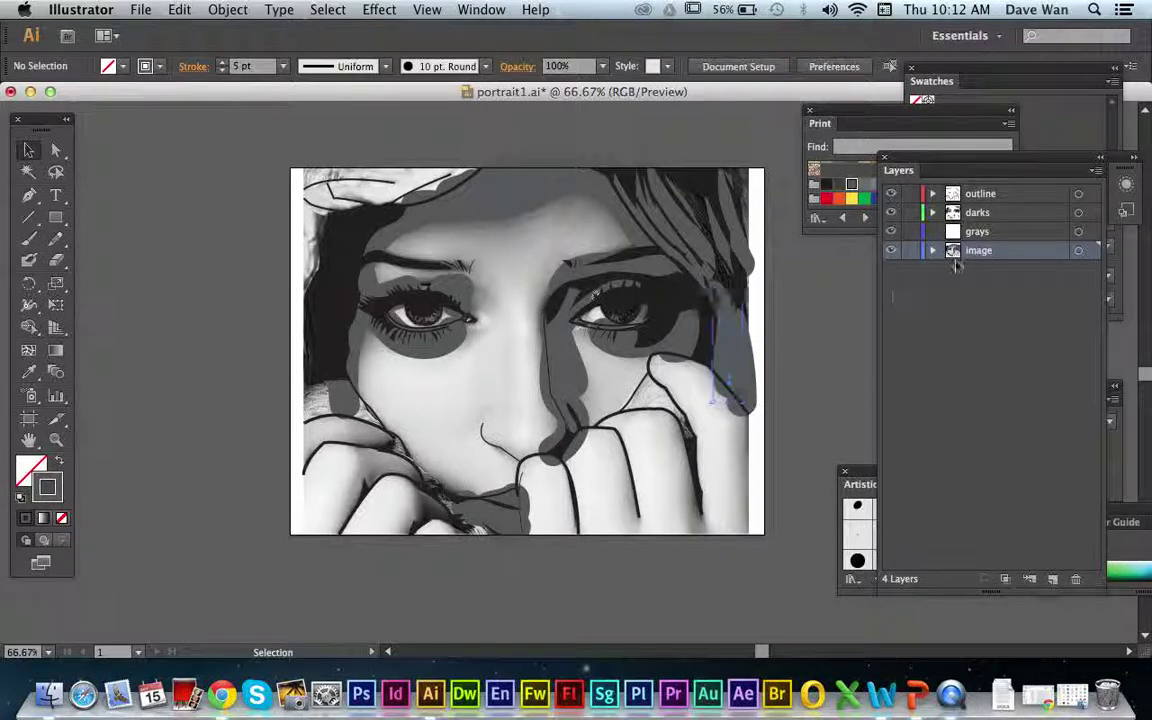
Step: Go through the grays, outline and darks layers in turn to review the layer order, finishing on the outline layer
{"action": "left_click", "coordinate": [980, 233]}
{"action": "left_click", "coordinate": [978, 196]}
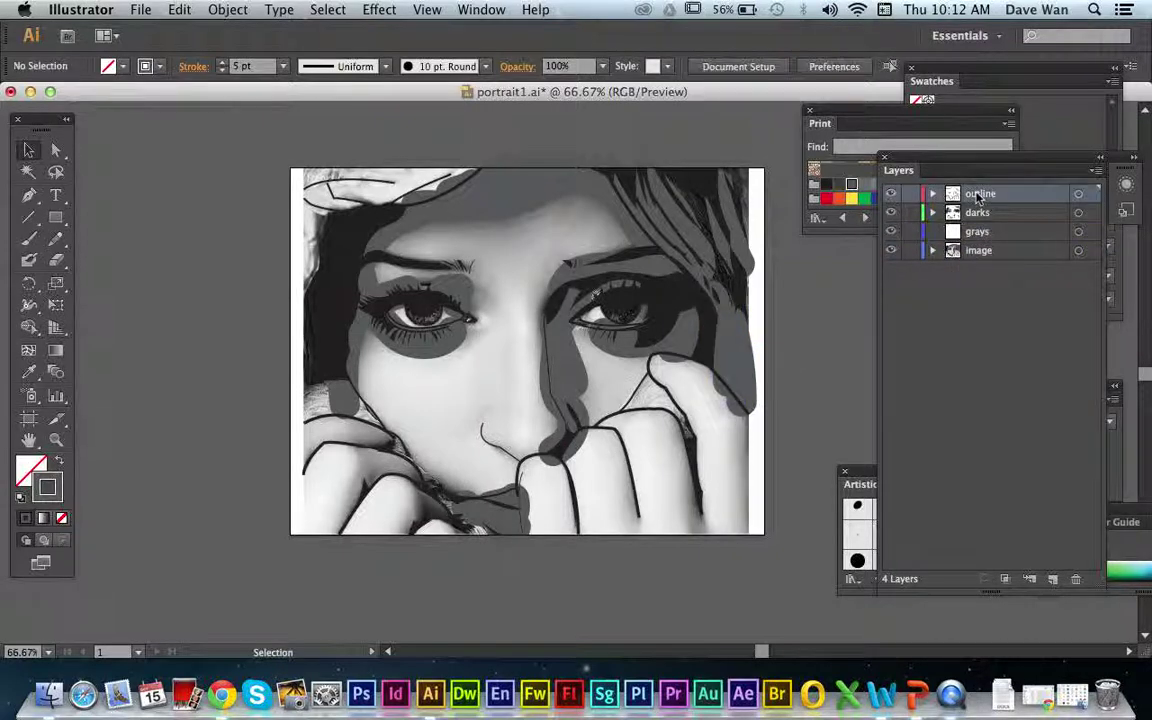
{"action": "left_click", "coordinate": [977, 213]}
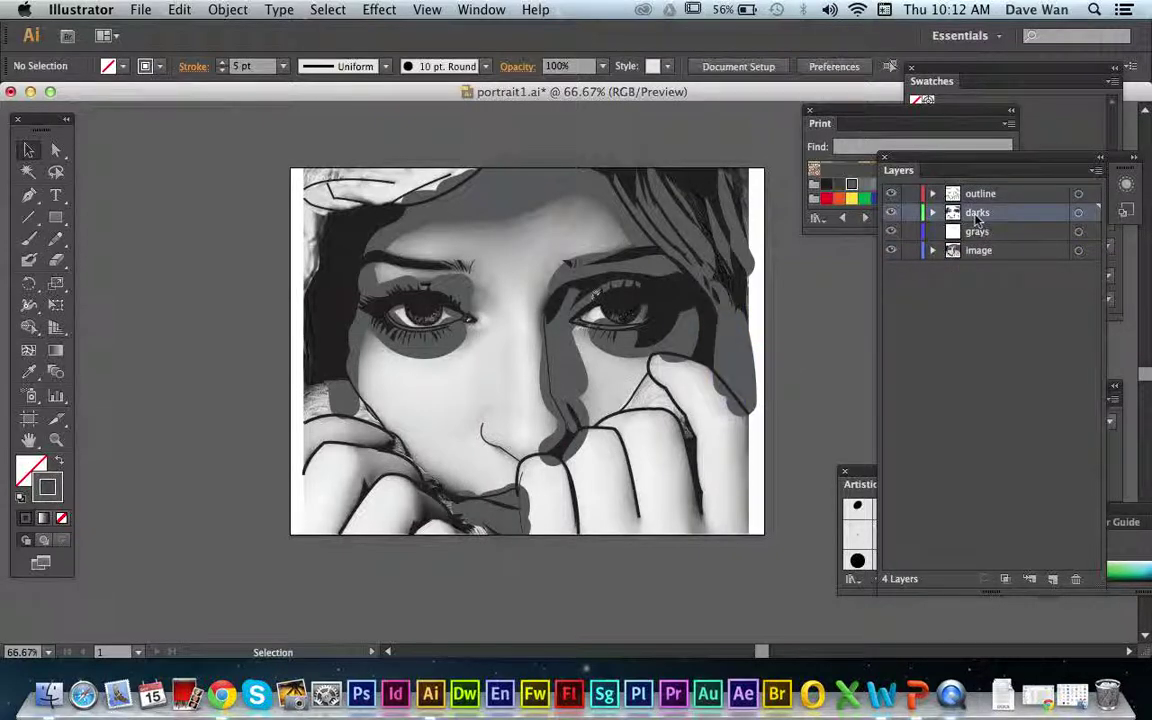
{"action": "left_click", "coordinate": [982, 196]}
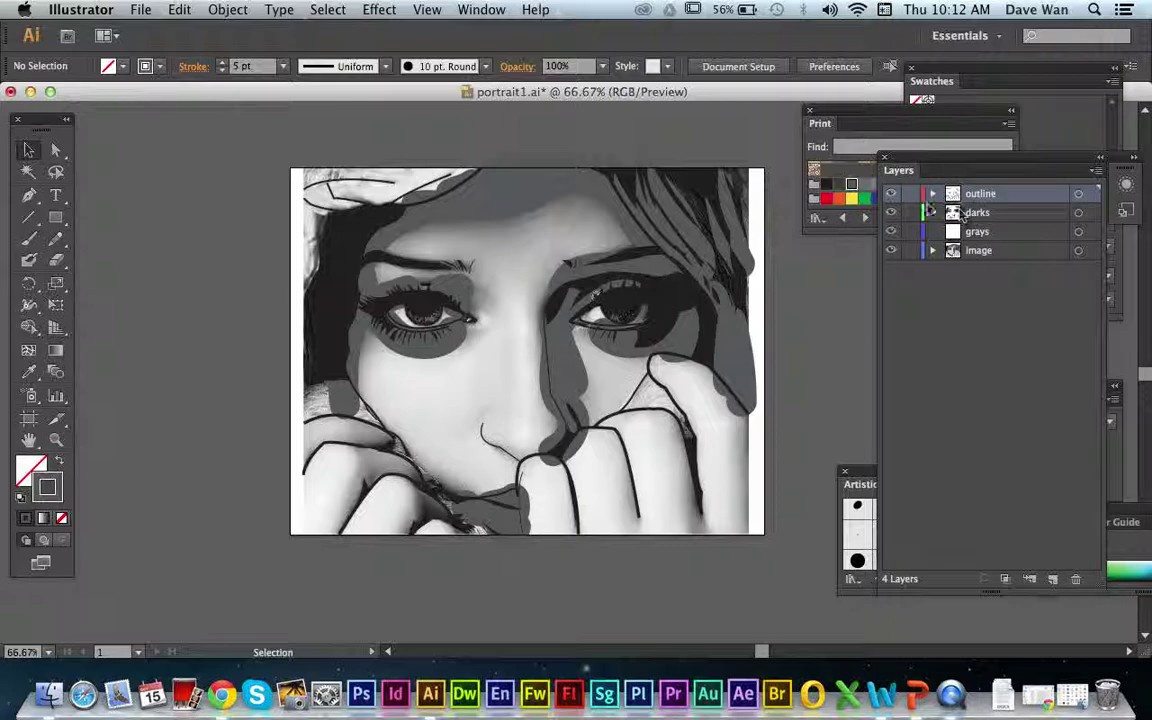
Step: Select the artwork on the outline, grays and darks layers in turn, and check which layer holds the gray forehead shading
{"action": "left_click", "coordinate": [1078, 194]}
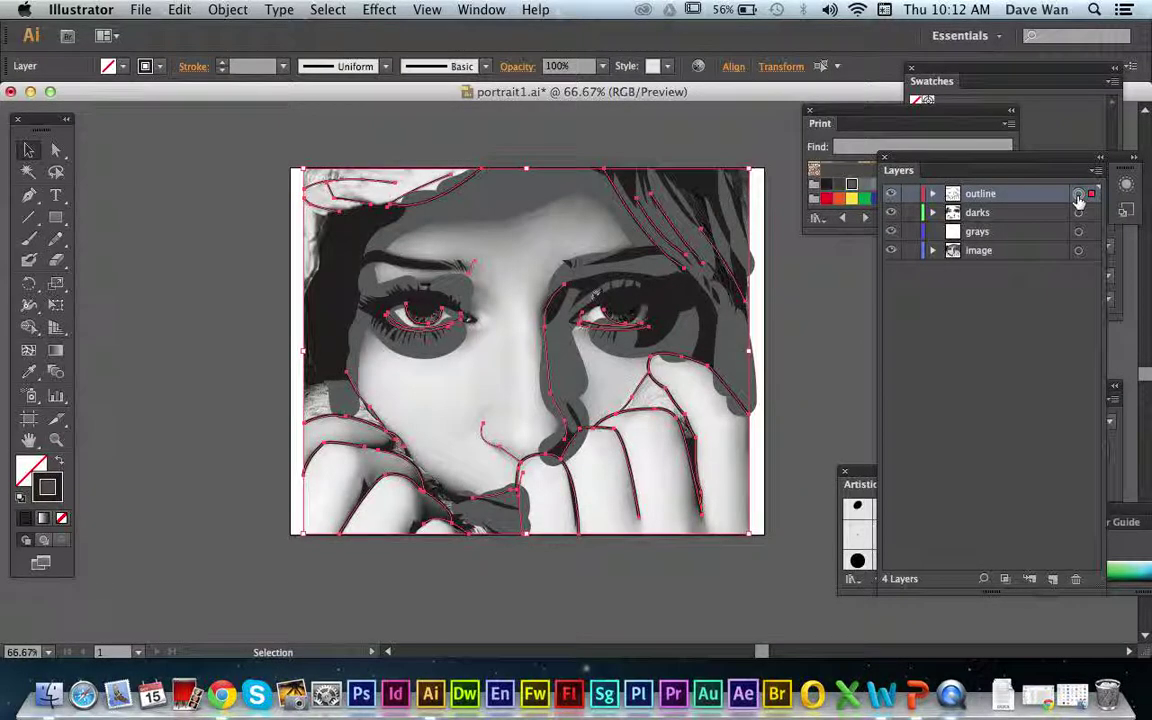
{"action": "left_click", "coordinate": [1030, 235]}
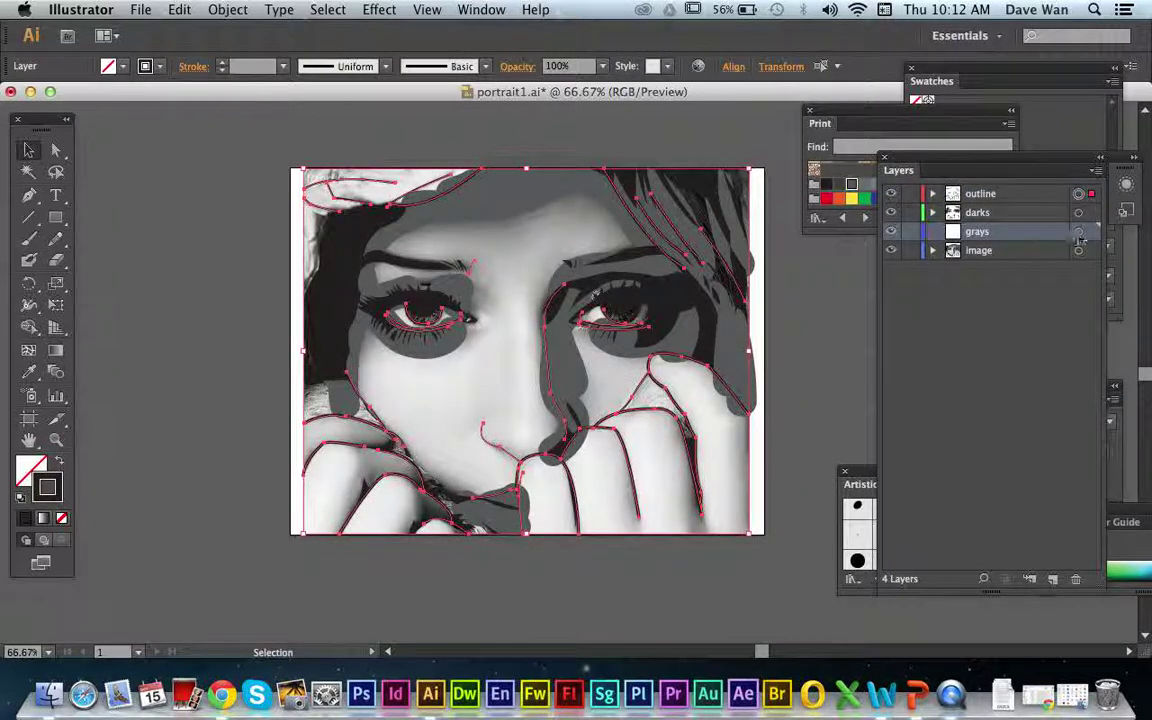
{"action": "left_click", "coordinate": [1079, 234]}
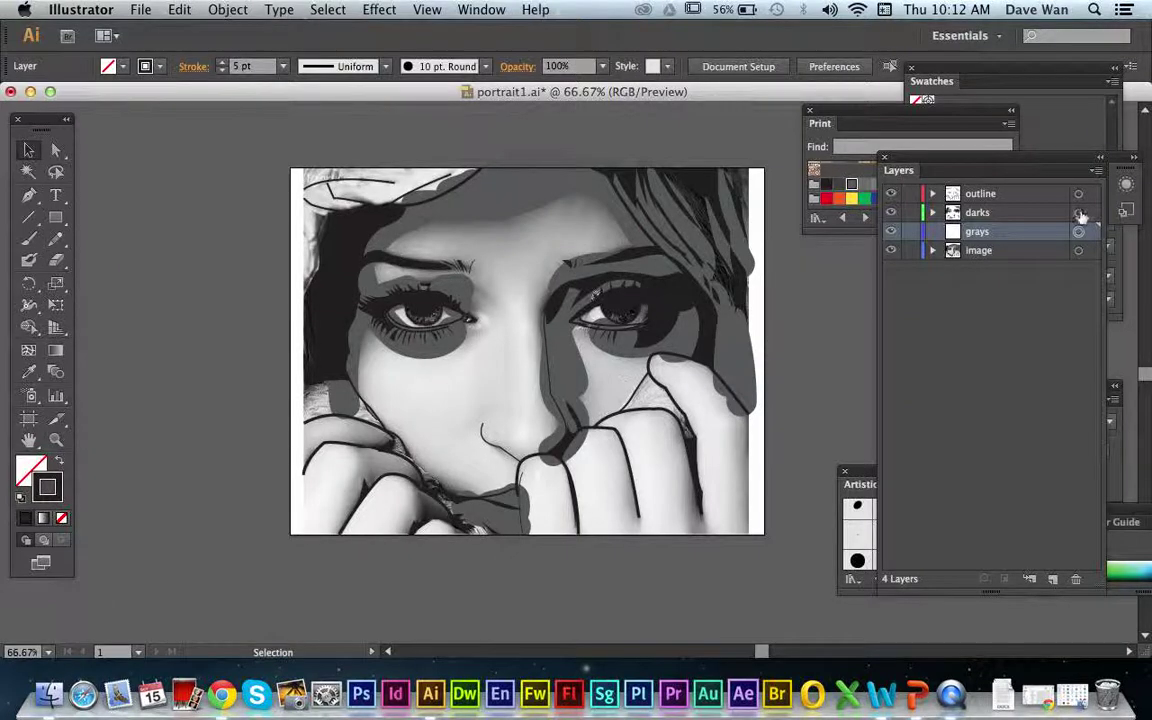
{"action": "left_click", "coordinate": [1079, 213]}
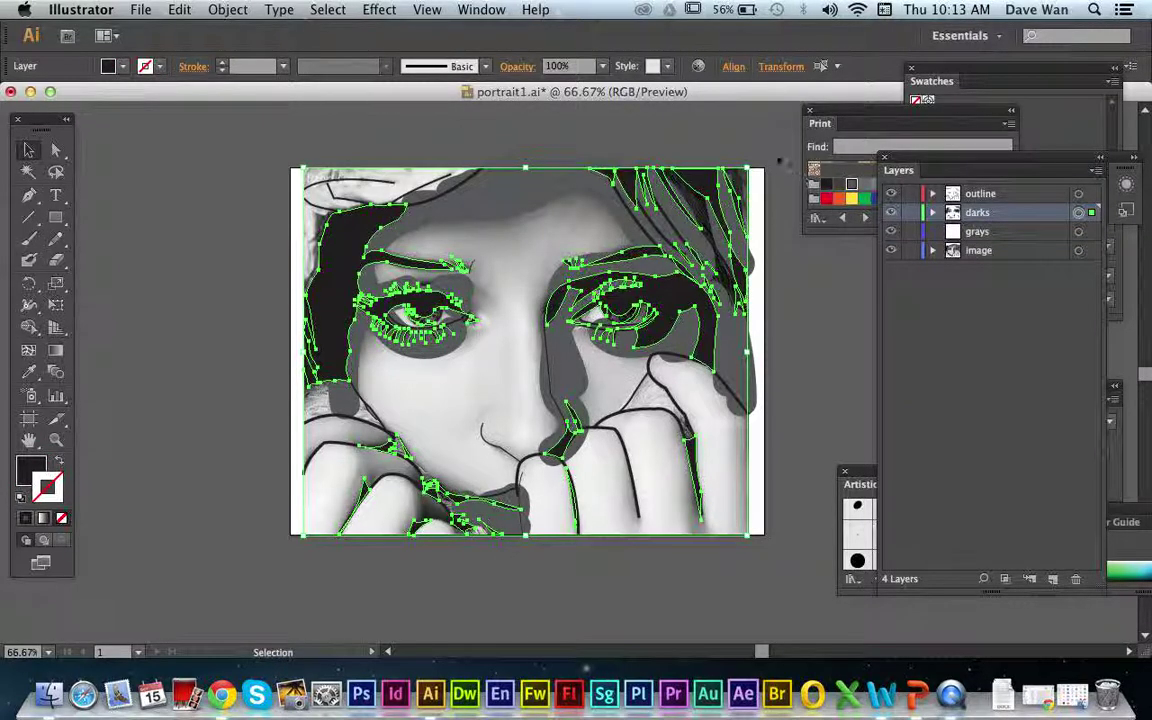
{"action": "left_click", "coordinate": [778, 160]}
{"action": "left_click", "coordinate": [566, 195]}
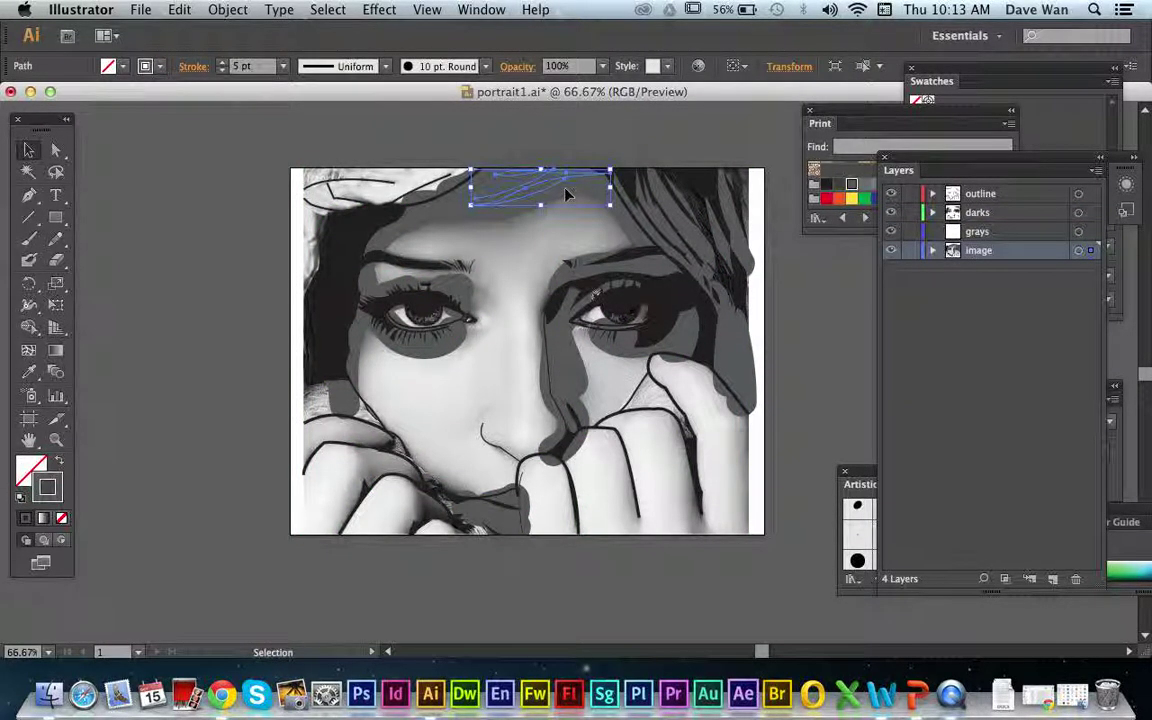
{"action": "left_click", "coordinate": [999, 233]}
{"action": "left_click", "coordinate": [1003, 250]}
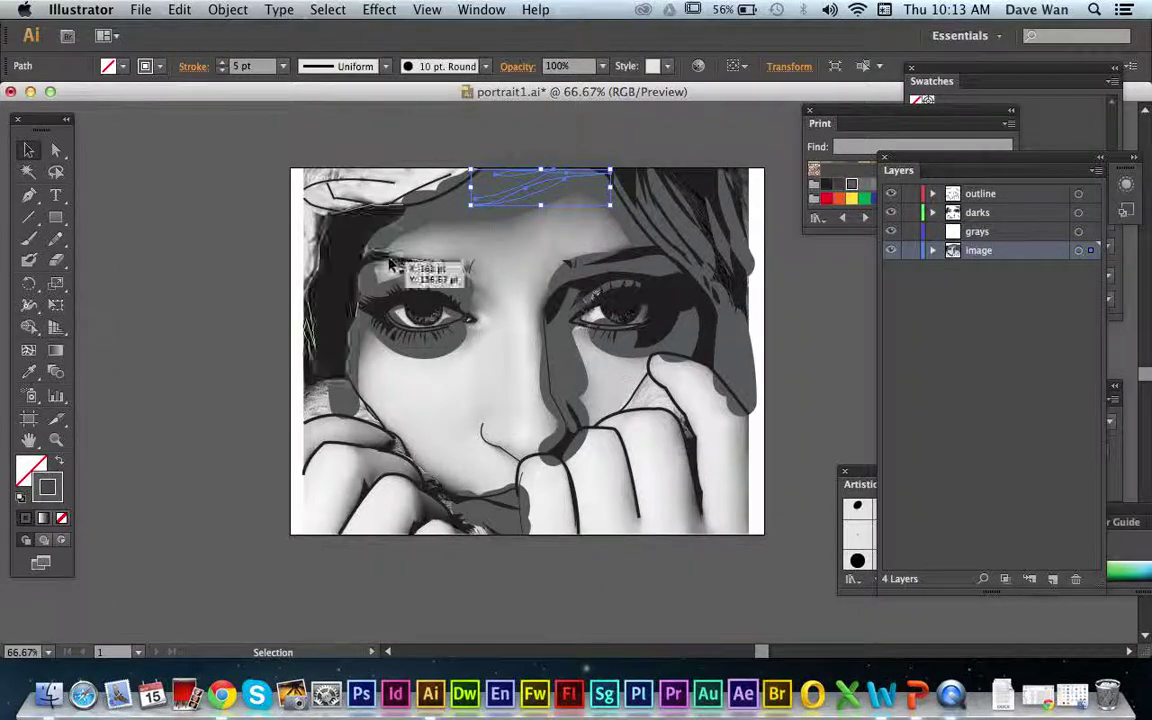
Step: Lock the outline and darks layers and cut the portrait photo out of the image layer
{"action": "left_click", "coordinate": [556, 268], "text": "shift"}
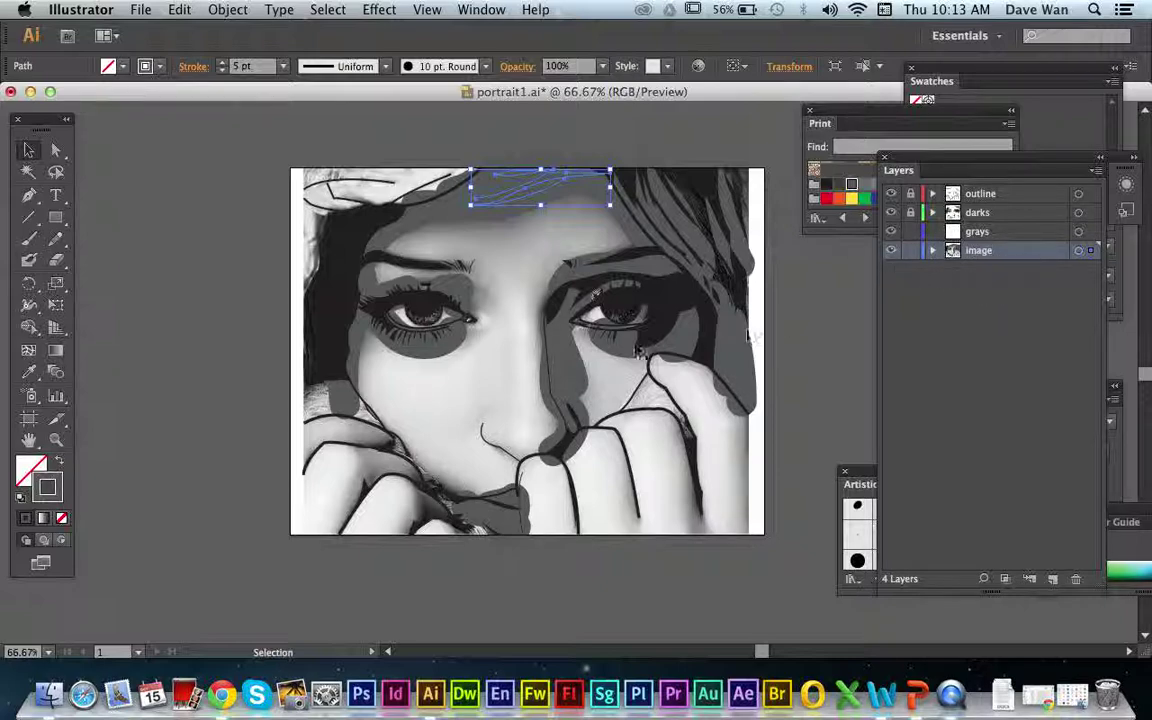
{"action": "left_click", "coordinate": [515, 258]}
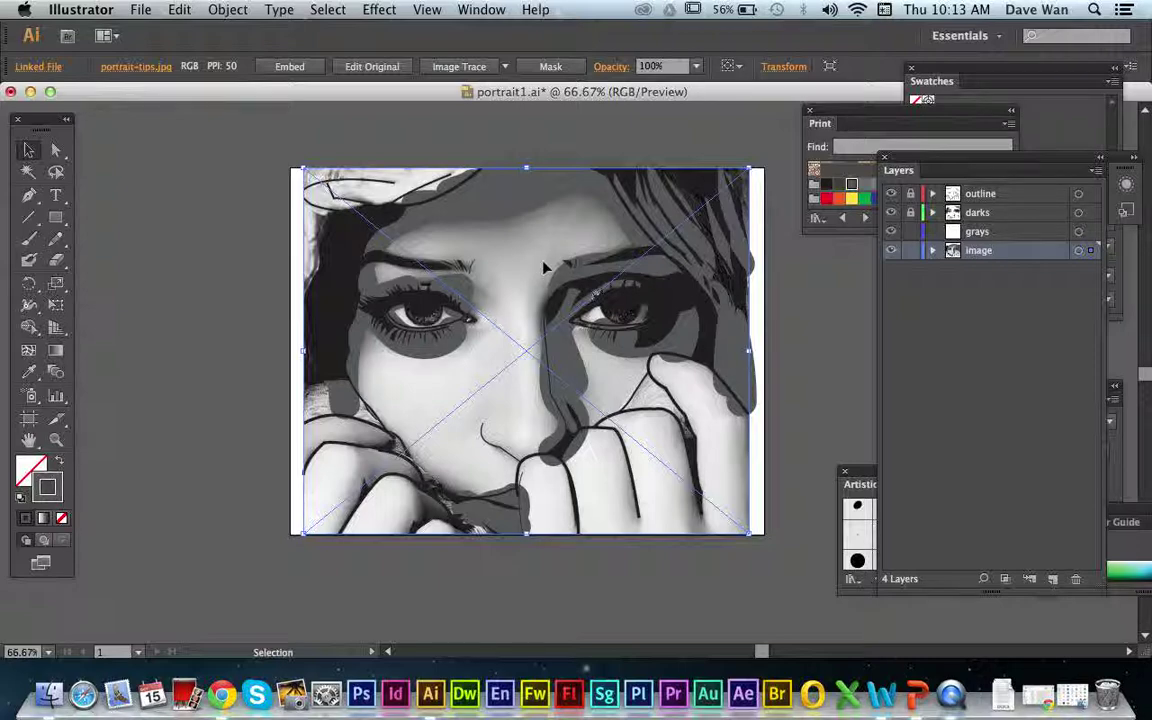
{"action": "key", "text": "super+3"}
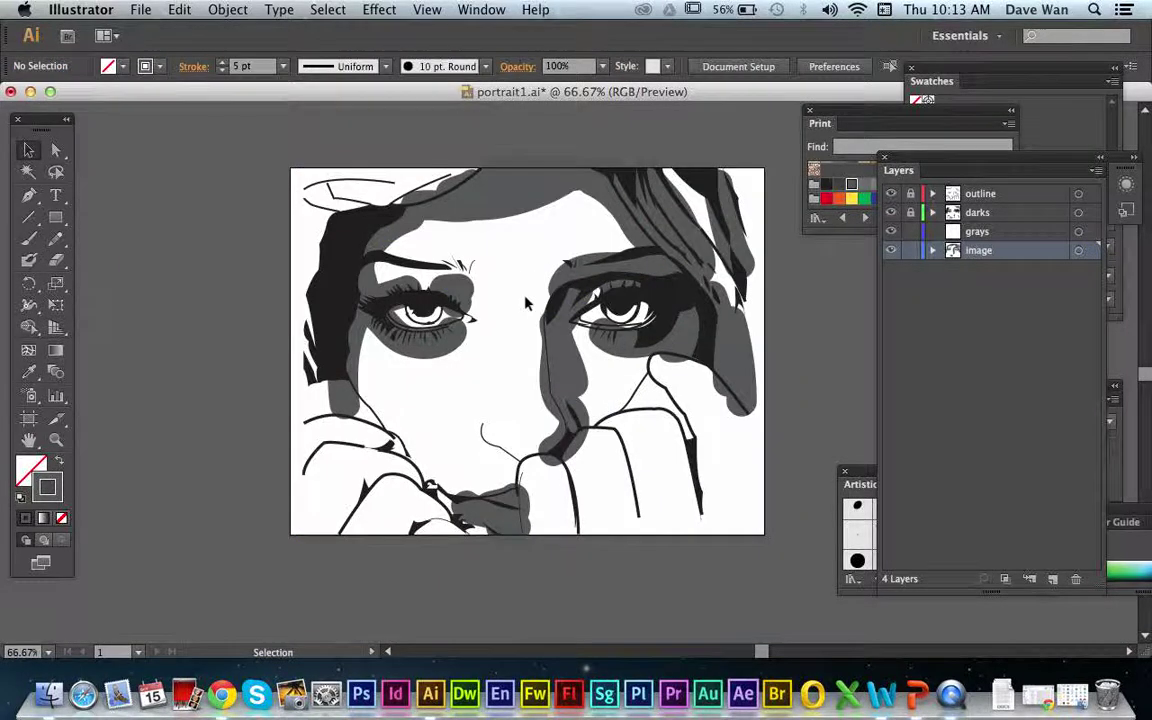
Step: Paste the photo into a new bottom layer named image and align it with the traced portrait
{"action": "left_click", "coordinate": [1052, 578]}
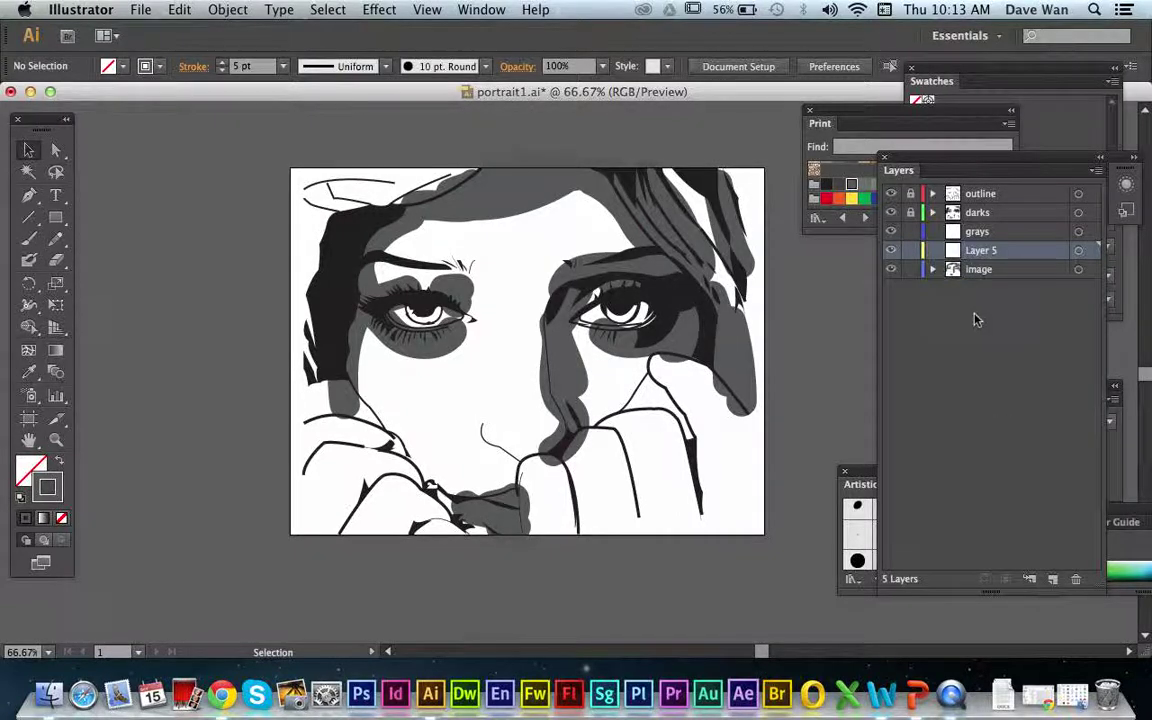
{"action": "left_click_drag", "start_coordinate": [982, 254], "coordinate": [985, 285]}
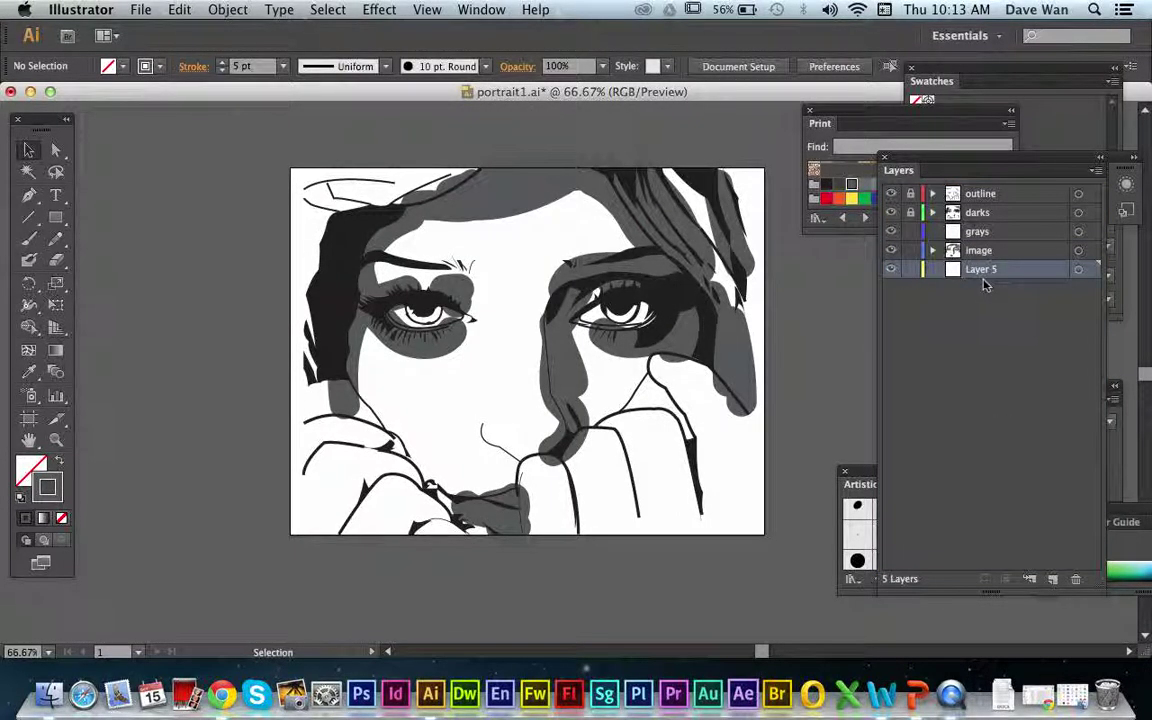
{"action": "double_click", "coordinate": [977, 273]}
{"action": "type", "text": "image"}
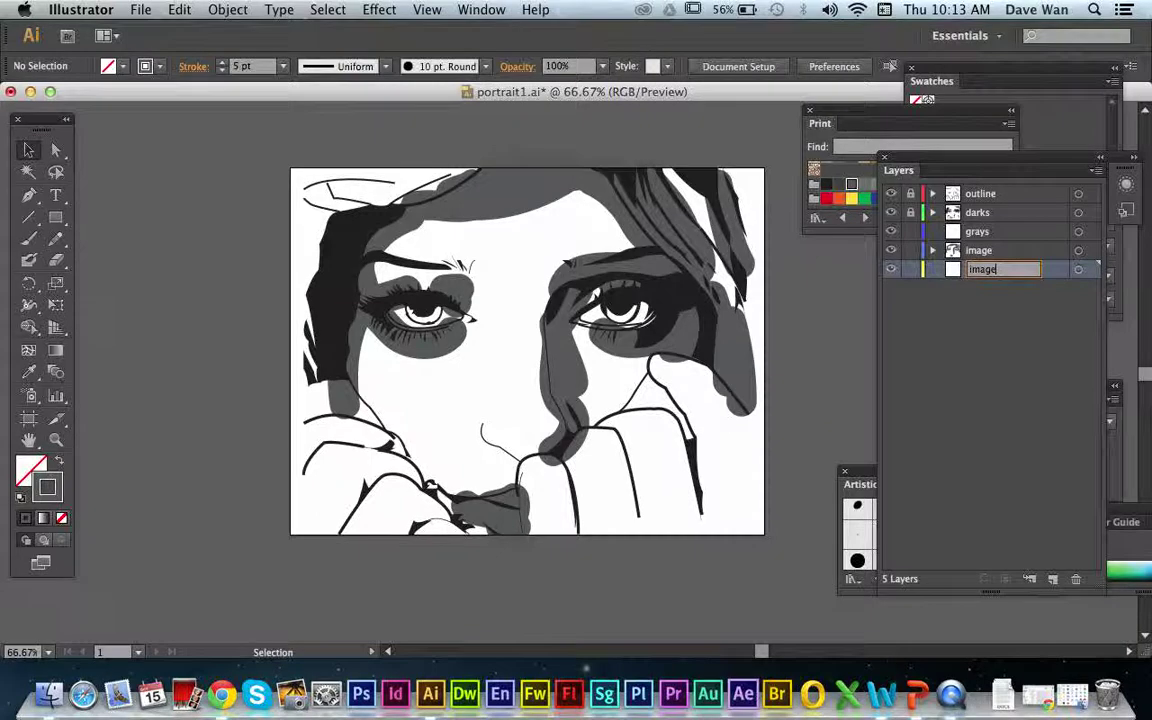
{"action": "key", "text": "Return"}
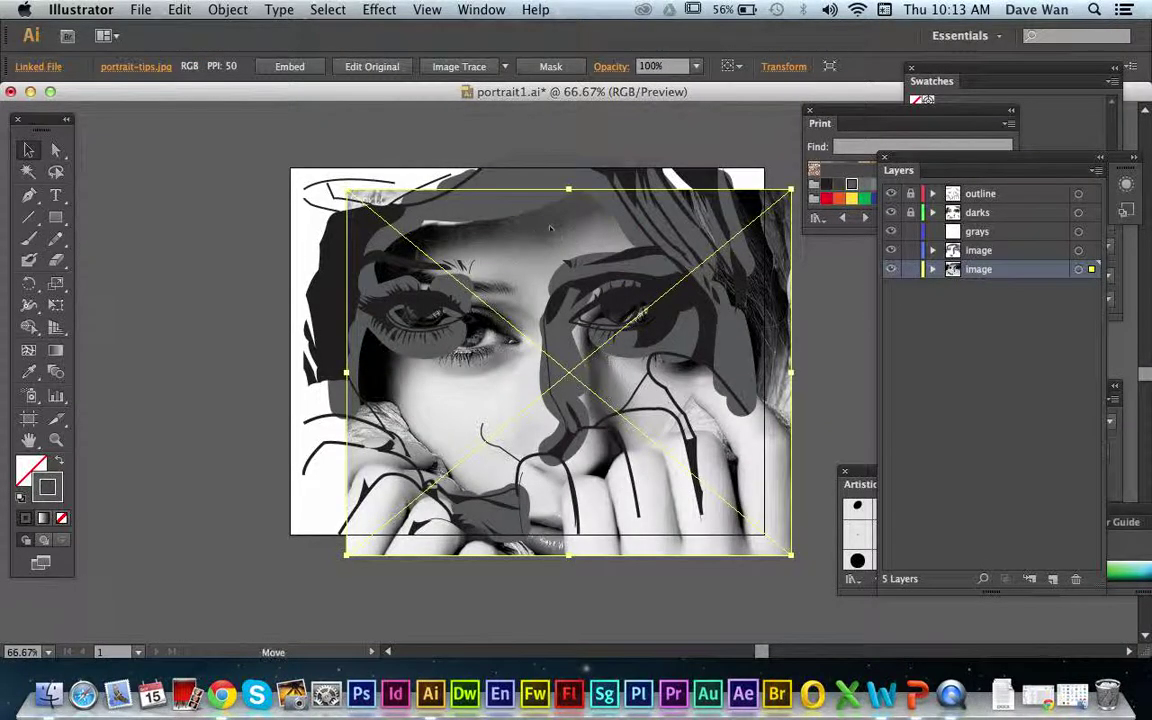
{"action": "left_click_drag", "start_coordinate": [550, 228], "coordinate": [509, 208]}
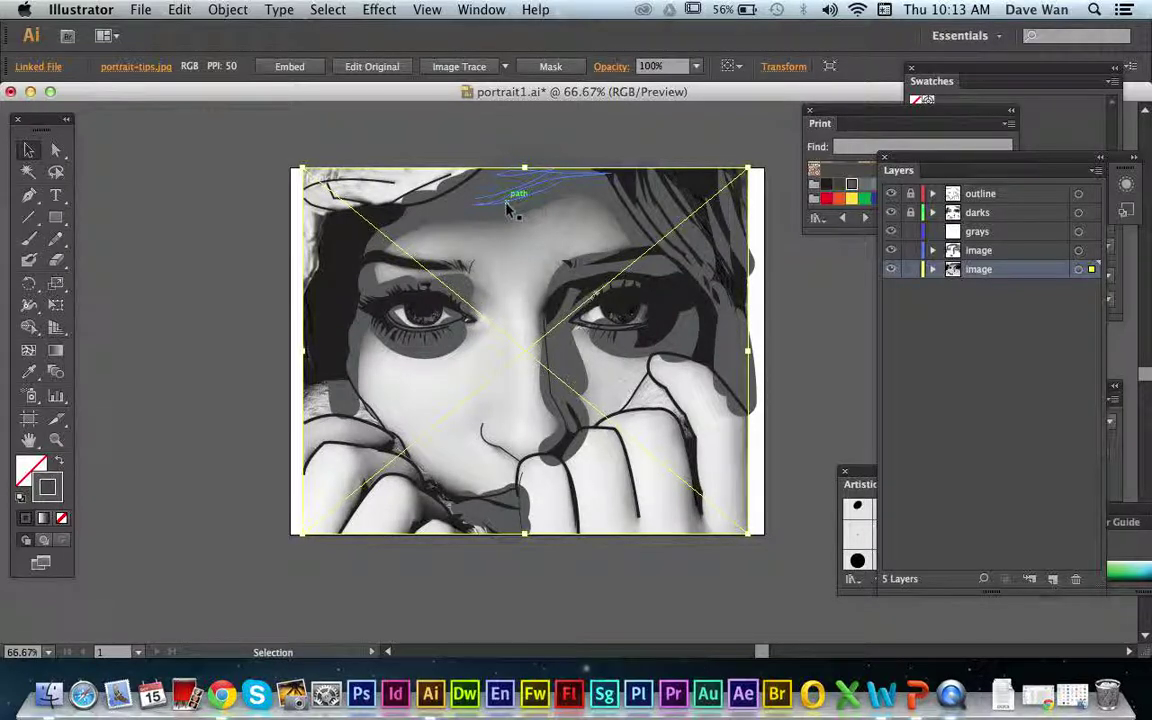
Step: Rename the shading layer as grays, delete the empty grays layer, and lock the photo's image layer
{"action": "double_click", "coordinate": [982, 250]}
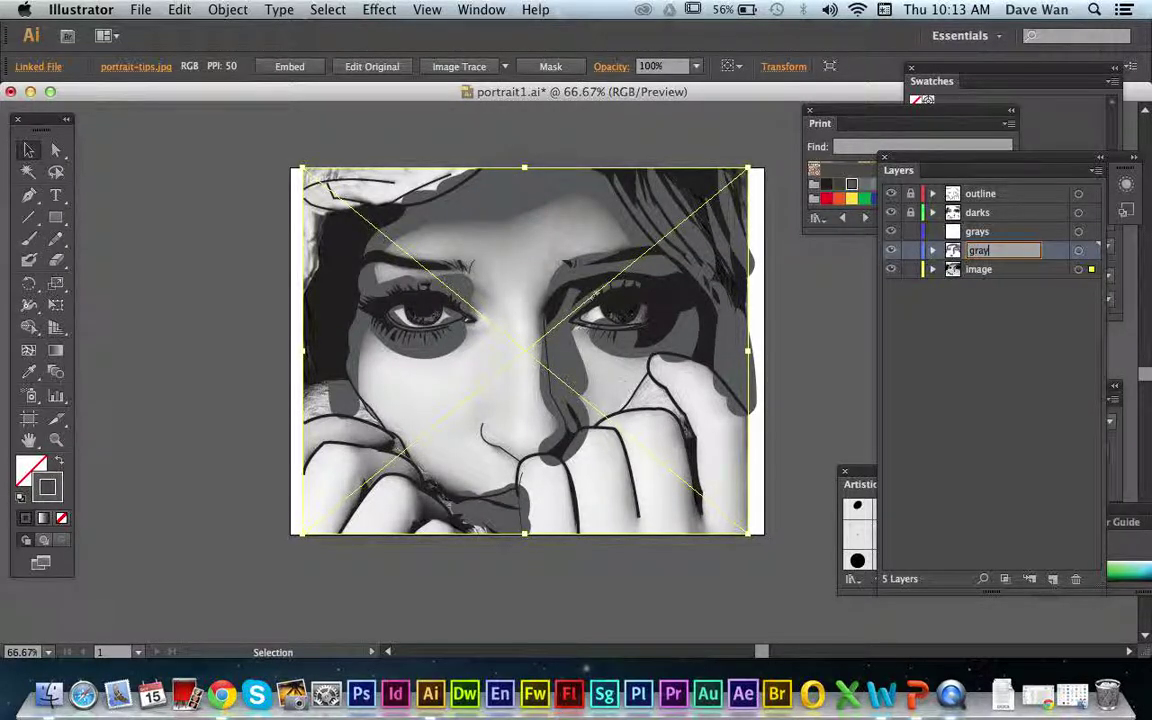
{"action": "left_click", "coordinate": [1018, 272]}
{"action": "left_click_drag", "start_coordinate": [990, 235], "coordinate": [1077, 580]}
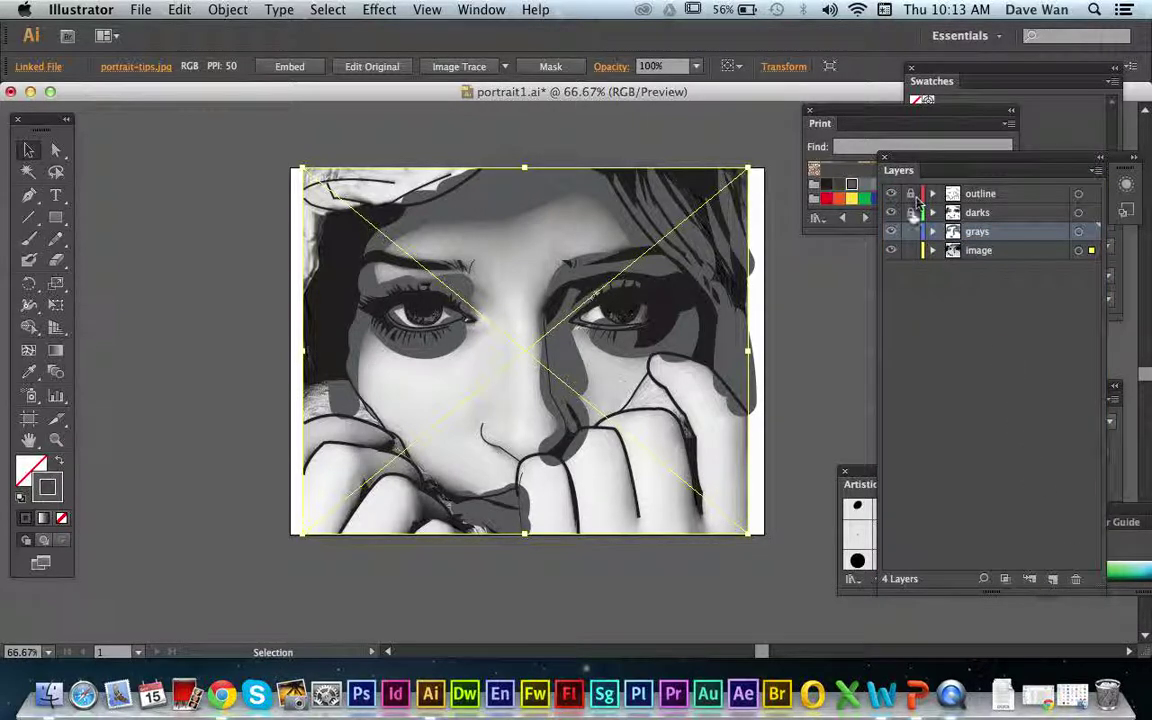
{"action": "left_click", "coordinate": [910, 251]}
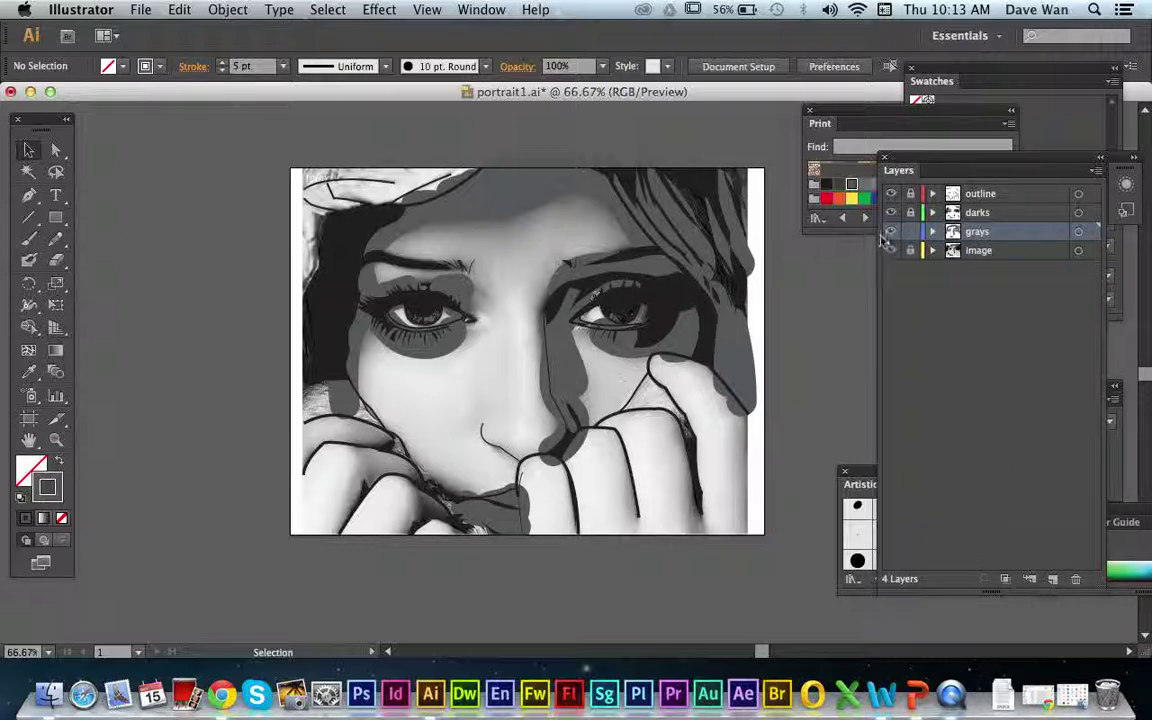
Step: Hide the grays layer and add a new layer named darker grays directly above it
{"action": "left_click", "coordinate": [891, 232]}
{"action": "left_click", "coordinate": [891, 232]}
{"action": "left_click", "coordinate": [891, 232]}
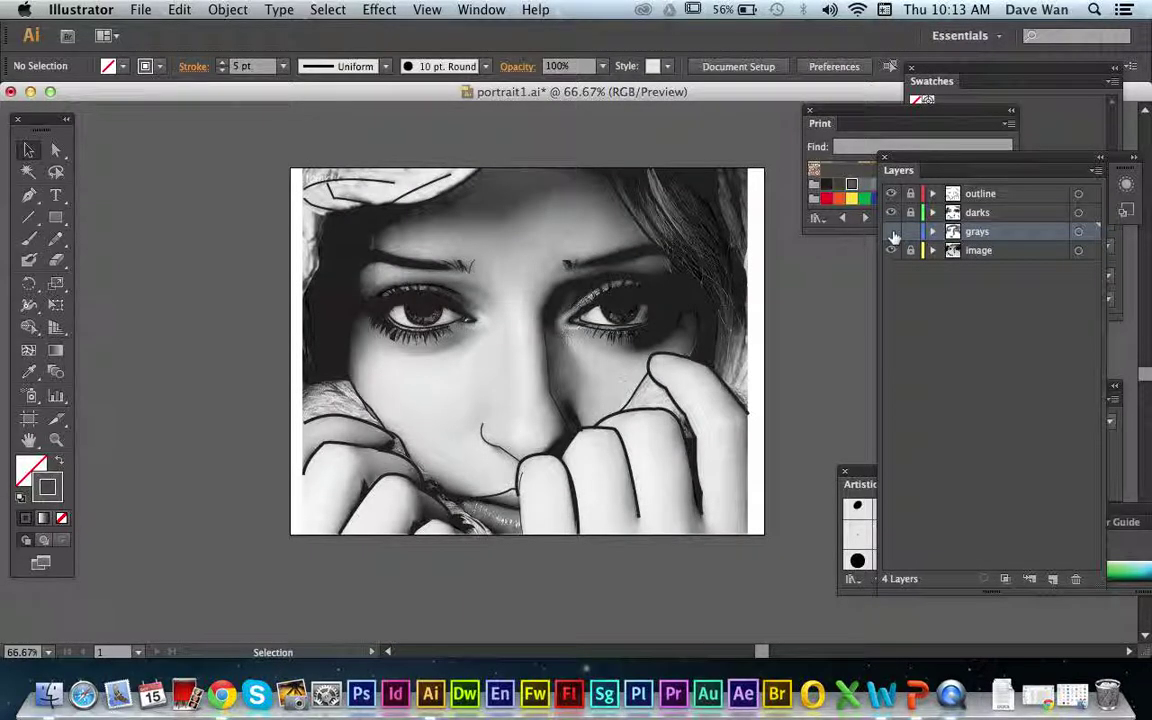
{"action": "left_click", "coordinate": [1052, 578]}
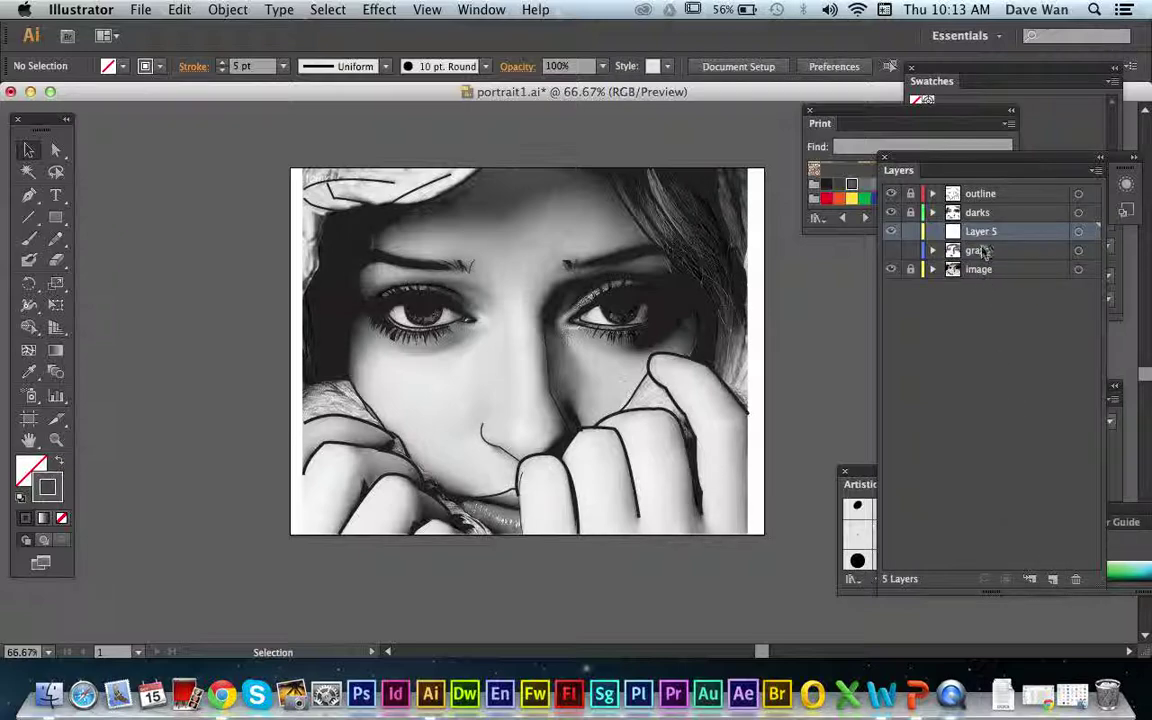
{"action": "double_click", "coordinate": [981, 234]}
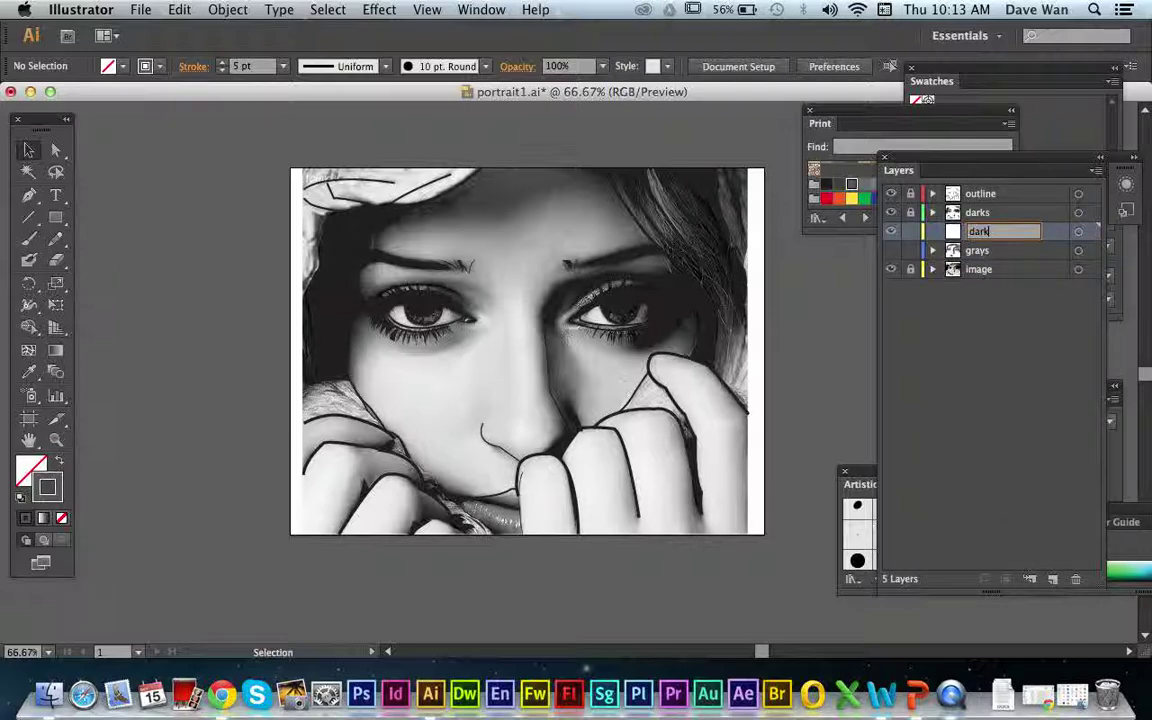
{"action": "type", "text": "darker grays"}
{"action": "key", "text": "Return"}
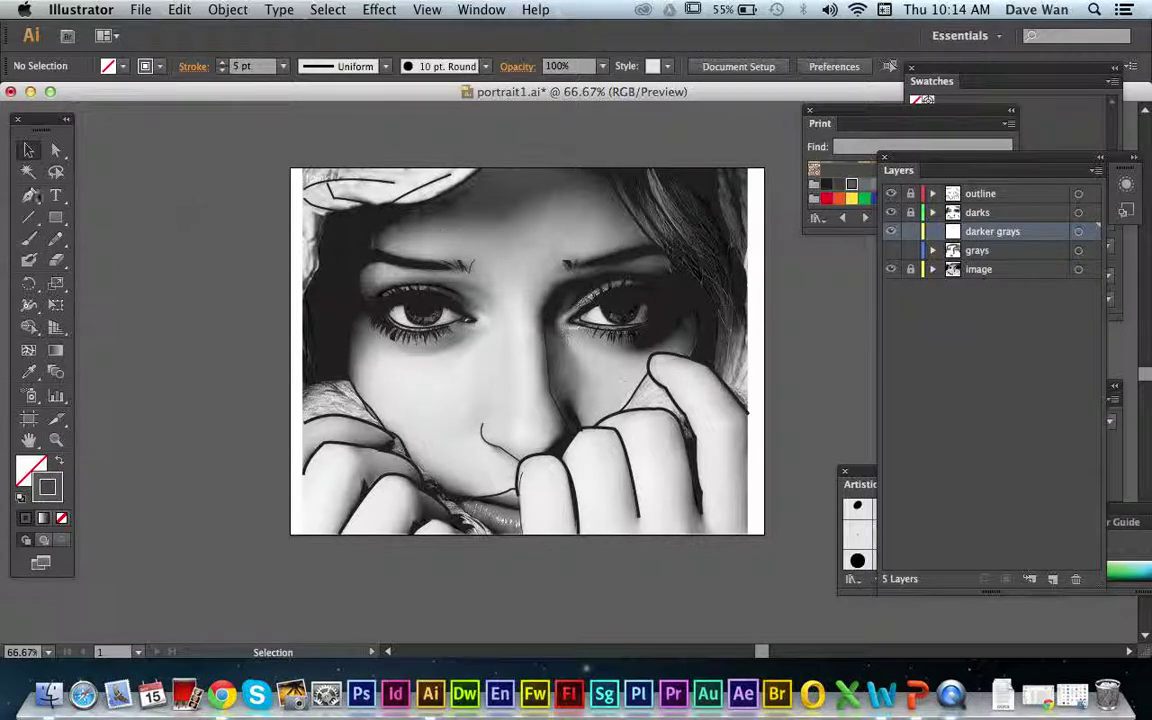
Step: Set up the Paintbrush with a darker gray stroke from the Print swatches, test it on the hair, and set the weight to 6 pt
{"action": "left_click", "coordinate": [219, 71]}
{"action": "left_click", "coordinate": [840, 185]}
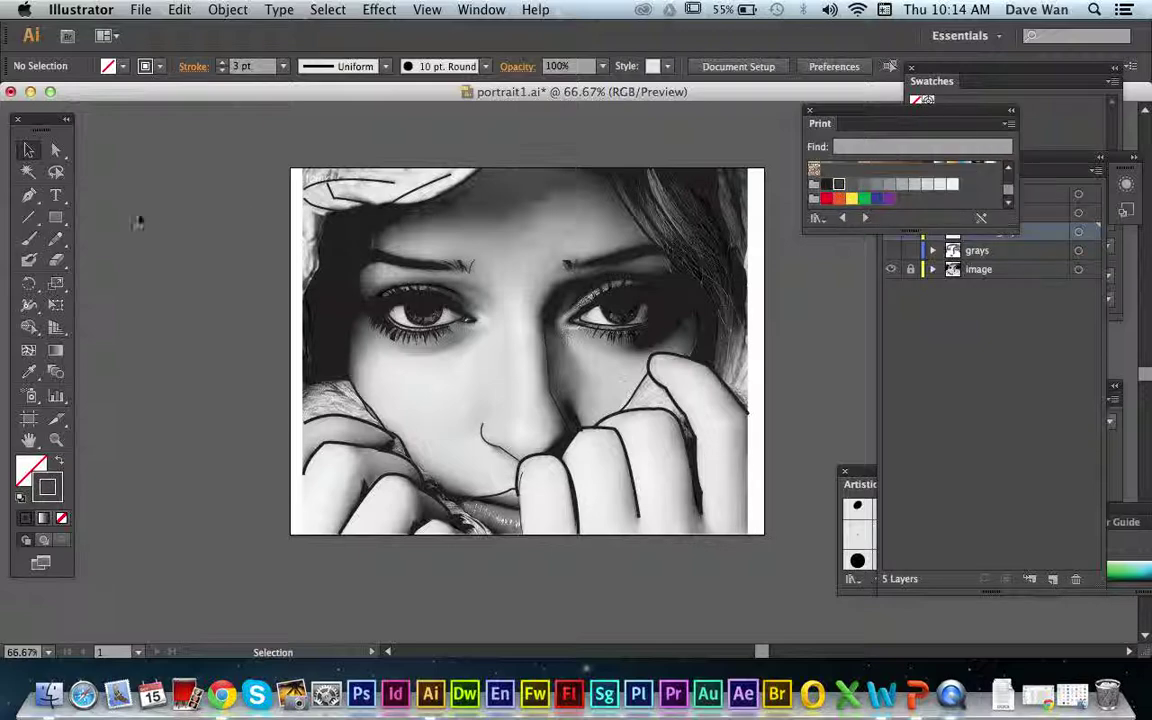
{"action": "left_click", "coordinate": [30, 239]}
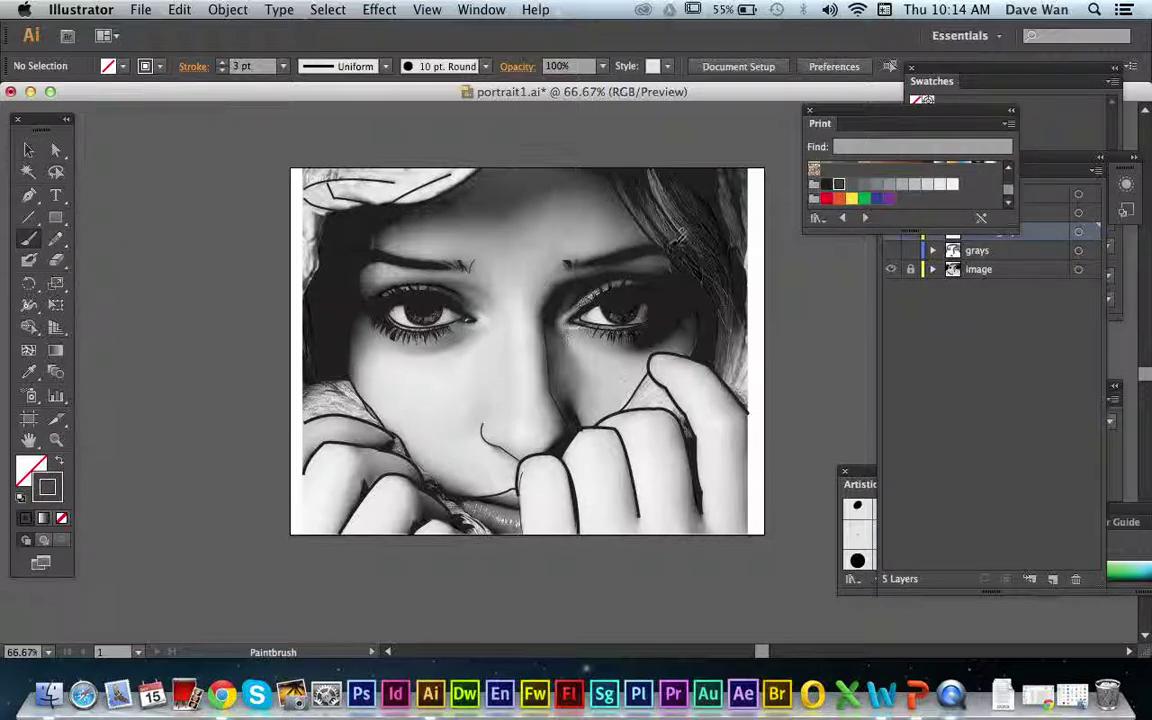
{"action": "left_click_drag", "start_coordinate": [674, 246], "coordinate": [684, 268]}
{"action": "left_click", "coordinate": [222, 62]}
{"action": "left_click", "coordinate": [222, 62]}
{"action": "left_click", "coordinate": [222, 62]}
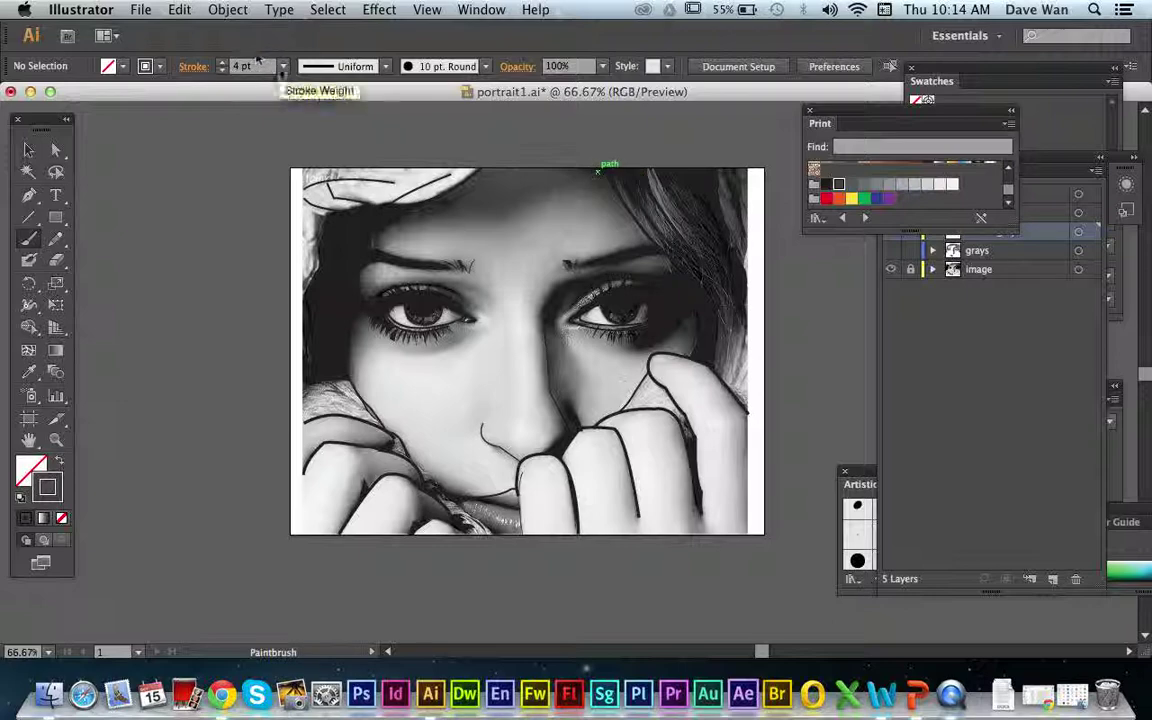
{"action": "left_click", "coordinate": [222, 62]}
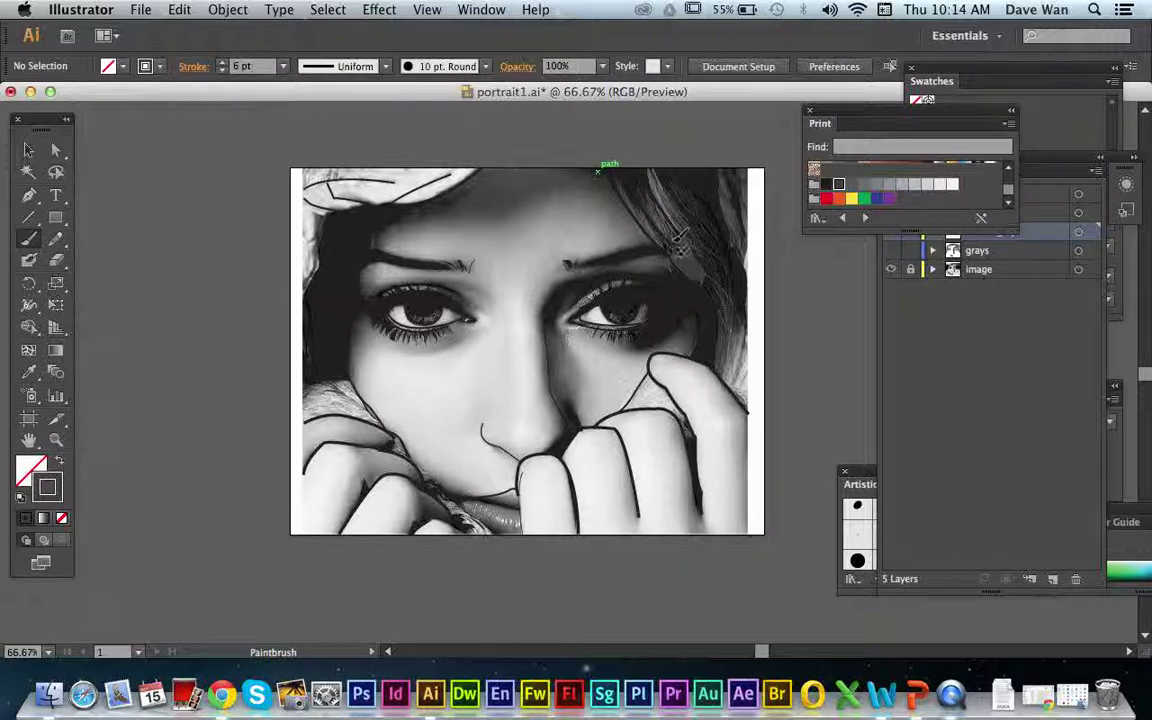
Step: Paint darker gray shading over the hair strands on the image's right side, reducing the stroke weight to 4 pt
{"action": "mouse_move", "coordinate": [674, 236]}
{"action": "left_mouse_down"}
{"action": "mouse_move", "coordinate": [698, 238]}
{"action": "mouse_move", "coordinate": [666, 202]}
{"action": "mouse_move", "coordinate": [685, 238]}
{"action": "mouse_move", "coordinate": [683, 190]}
{"action": "mouse_move", "coordinate": [655, 202]}
{"action": "mouse_move", "coordinate": [645, 190]}
{"action": "left_mouse_up"}
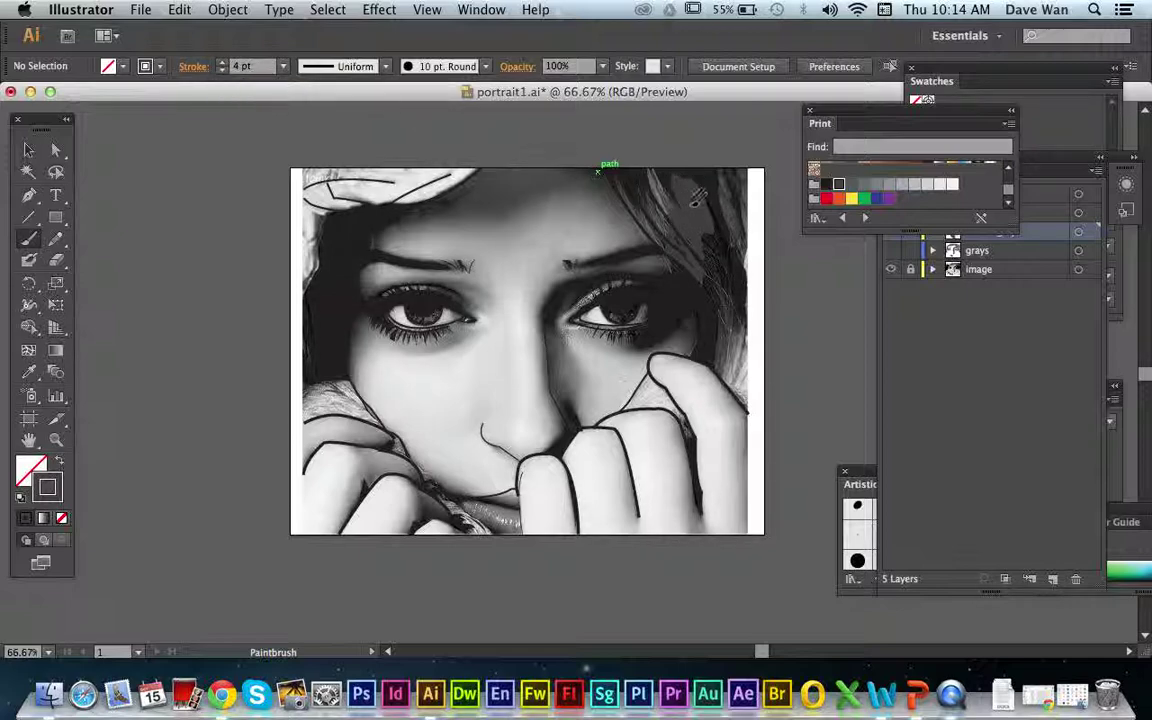
{"action": "left_click_drag", "start_coordinate": [674, 172], "coordinate": [722, 273]}
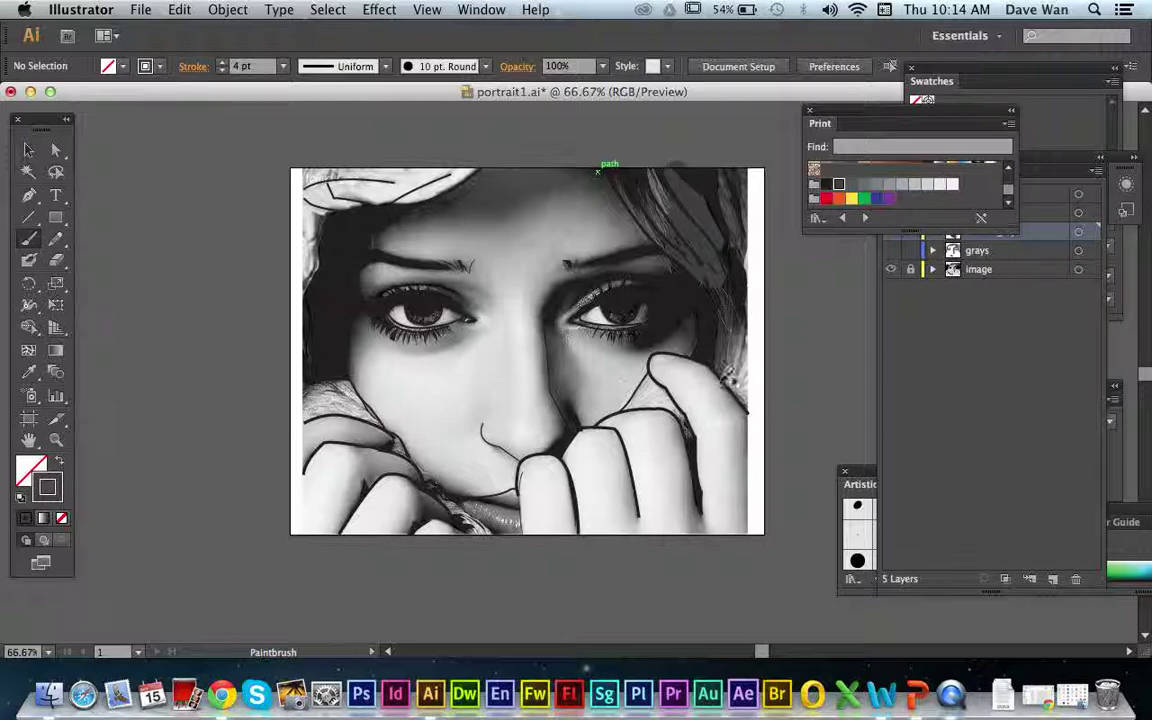
{"action": "mouse_move", "coordinate": [727, 377]}
{"action": "left_mouse_down"}
{"action": "mouse_move", "coordinate": [727, 295]}
{"action": "mouse_move", "coordinate": [742, 304]}
{"action": "left_mouse_up"}
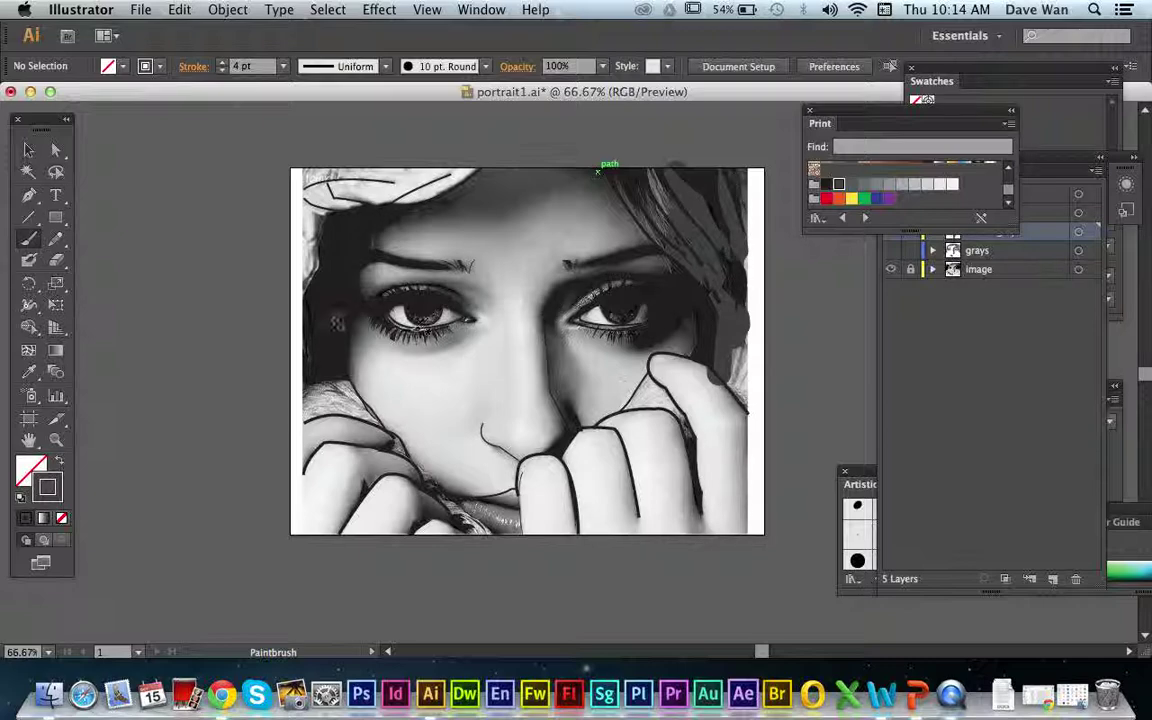
Step: Paint darker gray shading over the hair on the image's left, around that eye's inner corner, and along the hairline above the forehead
{"action": "mouse_move", "coordinate": [362, 312]}
{"action": "left_mouse_down"}
{"action": "mouse_move", "coordinate": [365, 272]}
{"action": "mouse_move", "coordinate": [346, 328]}
{"action": "mouse_move", "coordinate": [308, 300]}
{"action": "mouse_move", "coordinate": [302, 315]}
{"action": "left_mouse_up"}
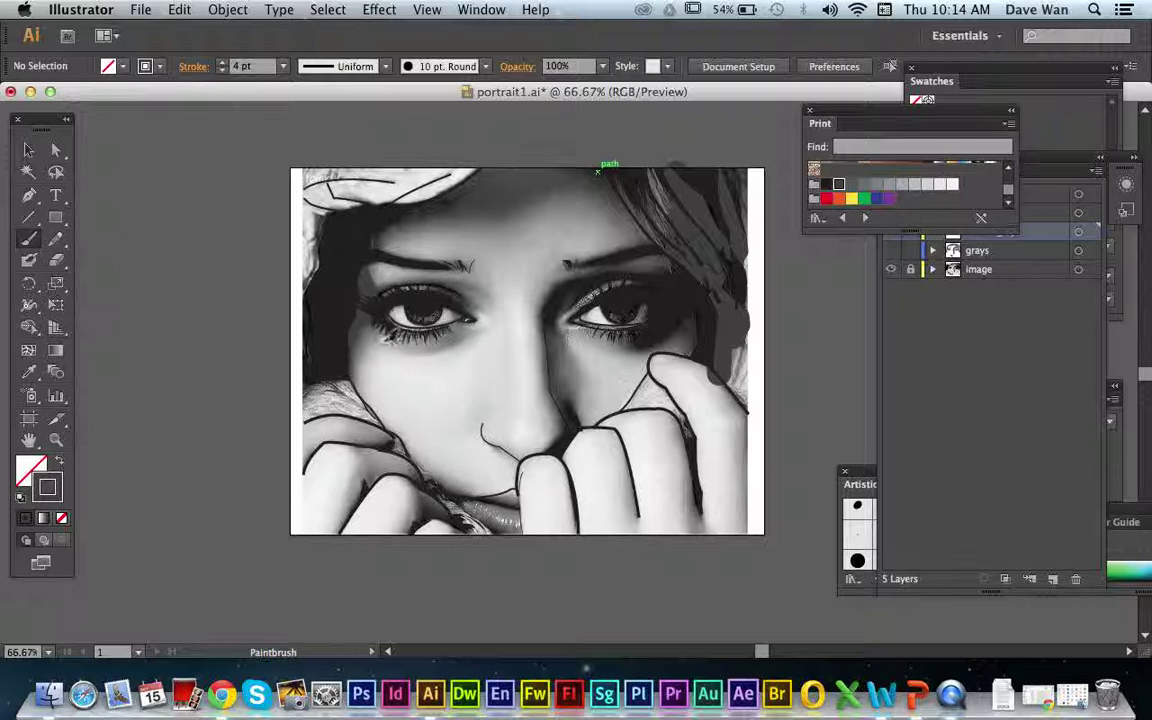
{"action": "mouse_move", "coordinate": [446, 334]}
{"action": "left_mouse_down"}
{"action": "mouse_move", "coordinate": [438, 328]}
{"action": "mouse_move", "coordinate": [461, 303]}
{"action": "mouse_move", "coordinate": [447, 297]}
{"action": "left_mouse_up"}
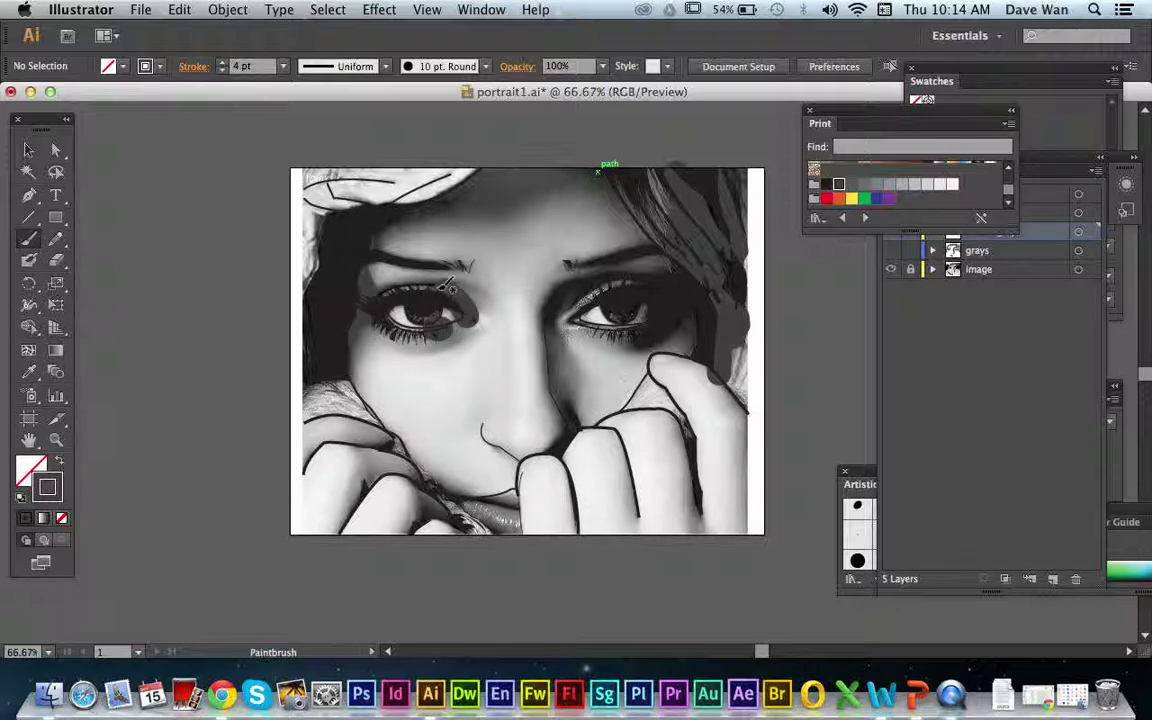
{"action": "left_click_drag", "start_coordinate": [383, 222], "coordinate": [509, 165]}
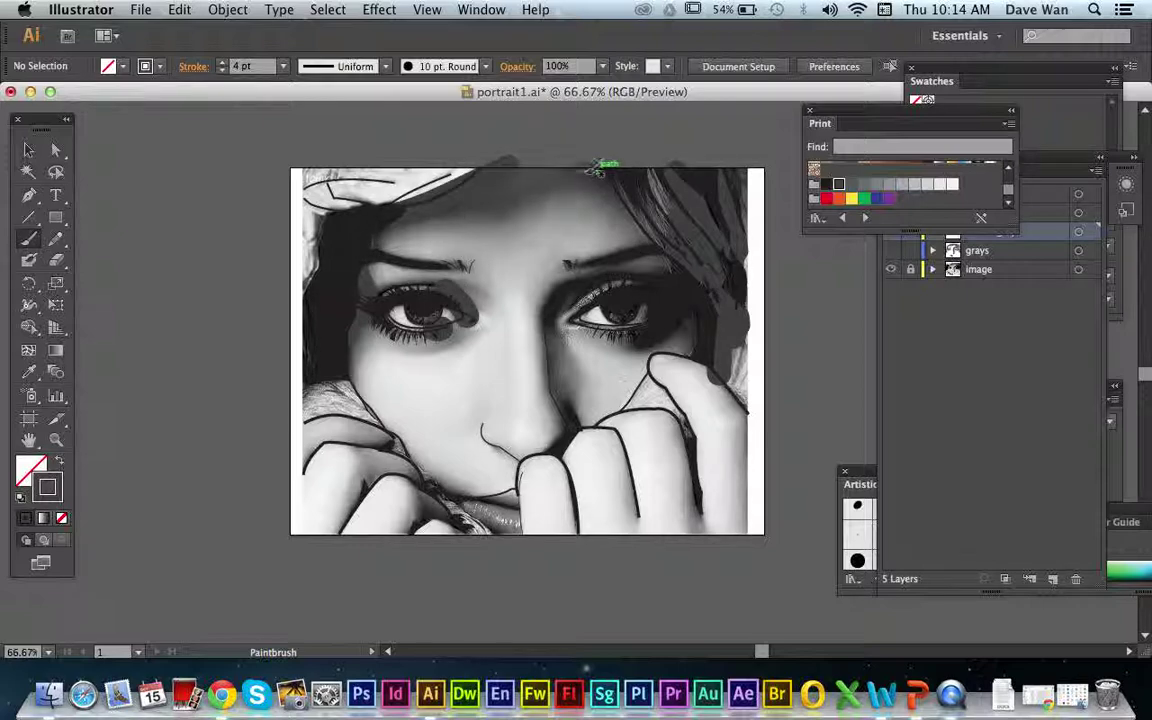
{"action": "mouse_move", "coordinate": [586, 174]}
{"action": "left_mouse_down"}
{"action": "mouse_move", "coordinate": [614, 192]}
{"action": "mouse_move", "coordinate": [506, 203]}
{"action": "left_mouse_up"}
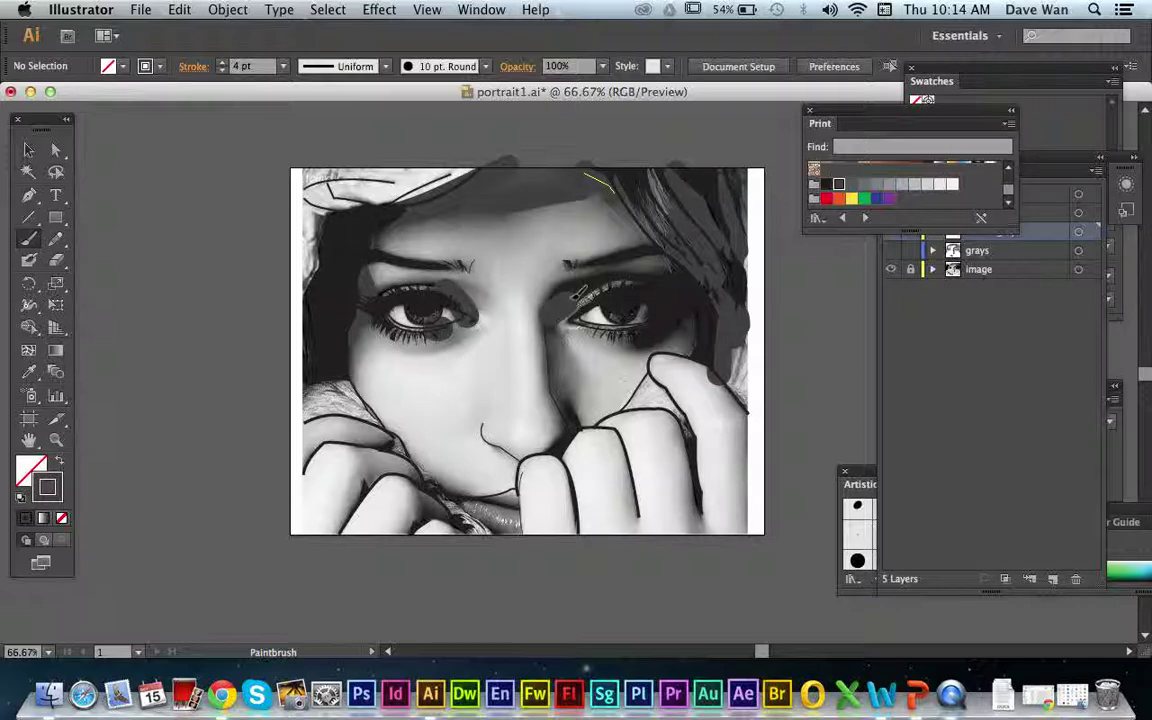
Step: Undo the last brush stroke and paint darker gray shading around the eye on the image's right and over both irises
{"action": "key", "text": "super+z"}
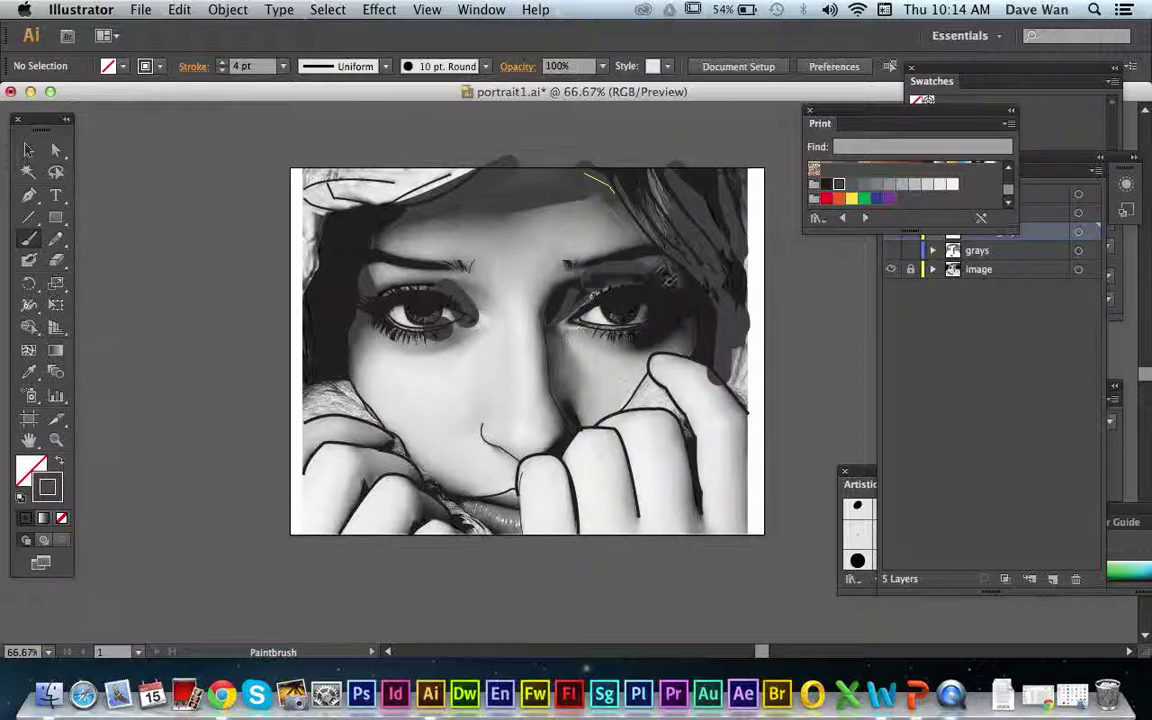
{"action": "left_click_drag", "start_coordinate": [665, 281], "coordinate": [677, 275]}
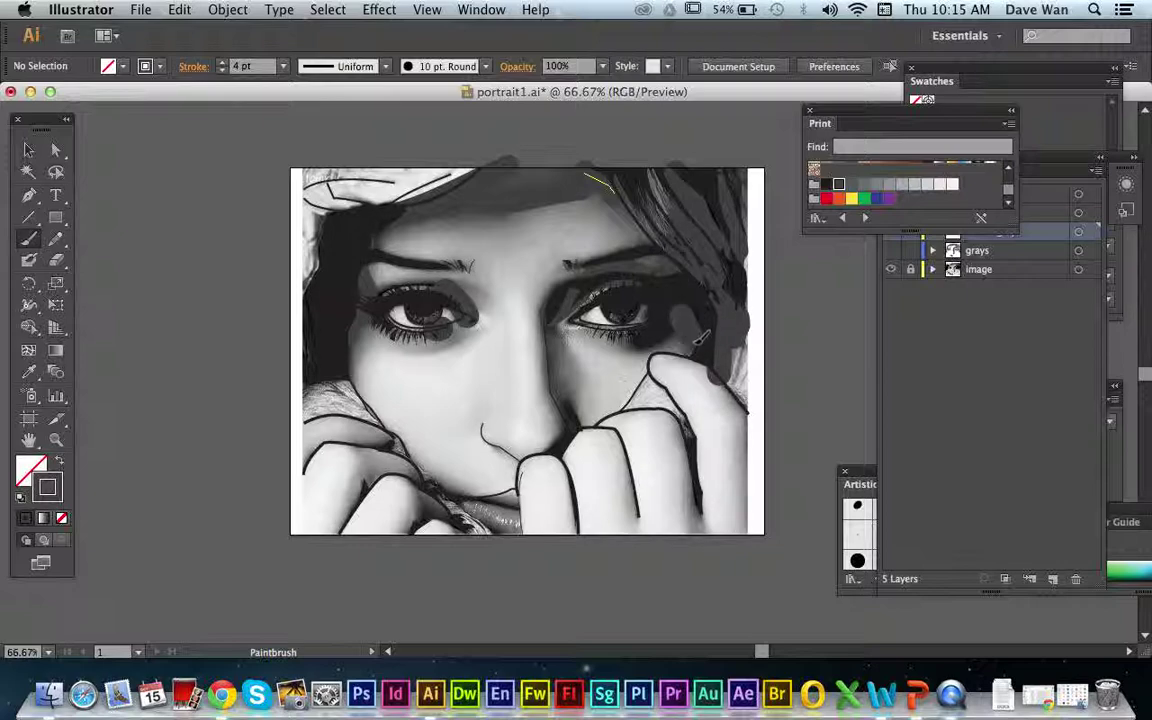
{"action": "left_click_drag", "start_coordinate": [667, 334], "coordinate": [624, 344]}
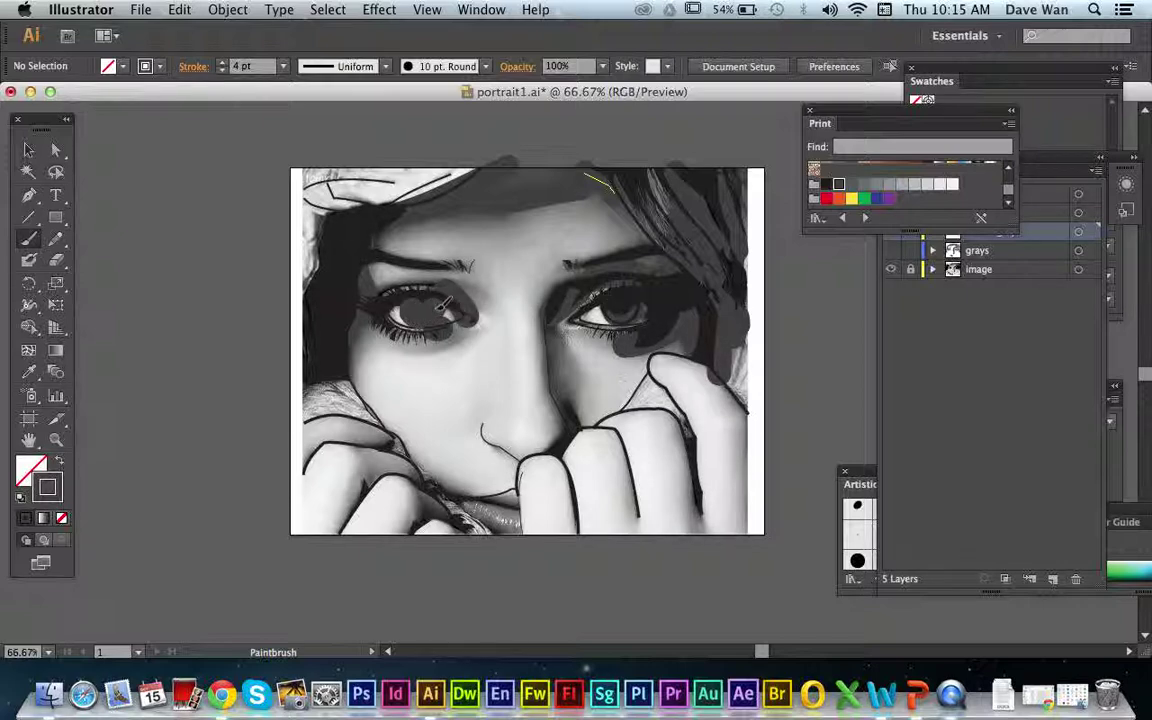
Step: Undo the last brush stroke over the iris on the image's left and show the grays layer
{"action": "key", "text": "super+z"}
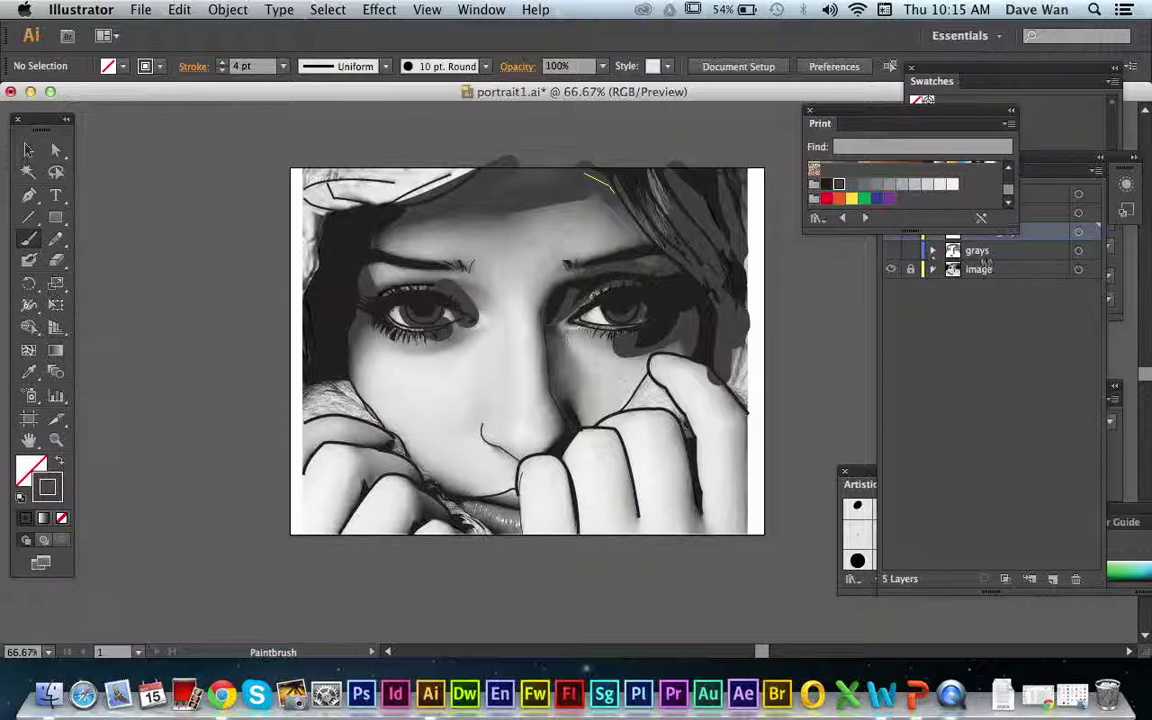
{"action": "left_click", "coordinate": [986, 255]}
{"action": "left_click", "coordinate": [891, 251]}
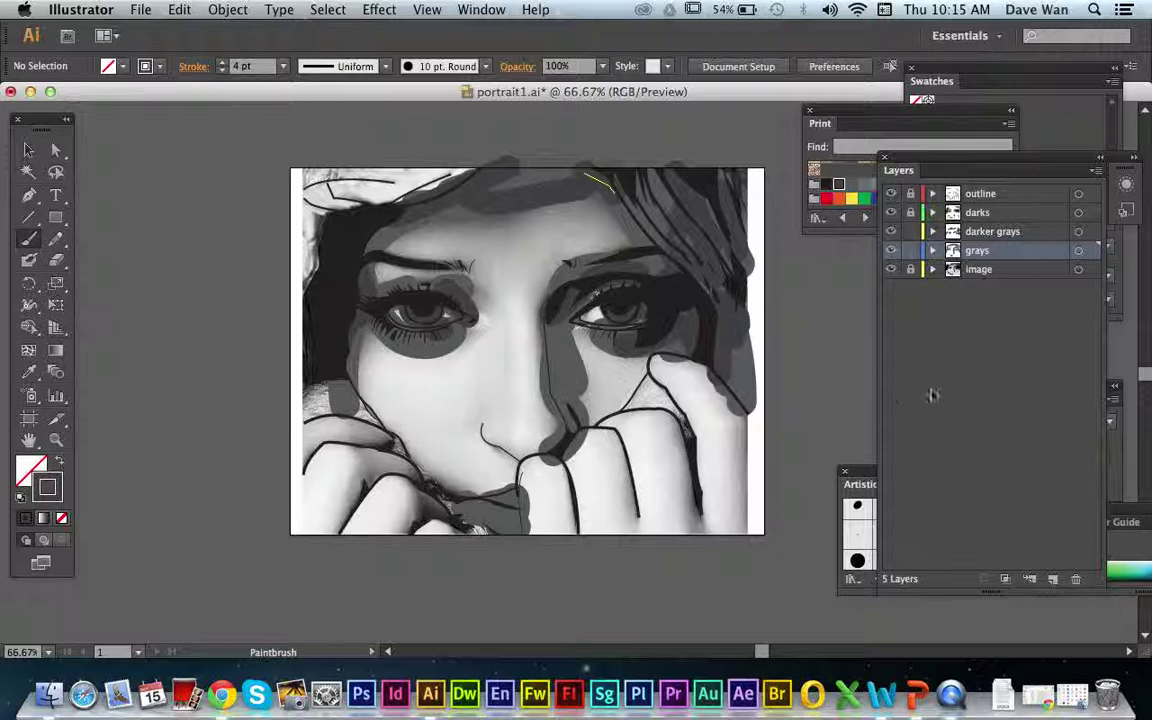
Step: Create a new layer directly above the image layer and name it "light gray"
{"action": "left_click", "coordinate": [977, 274]}
{"action": "left_click", "coordinate": [979, 236]}
{"action": "left_click", "coordinate": [982, 256]}
{"action": "left_click", "coordinate": [985, 274]}
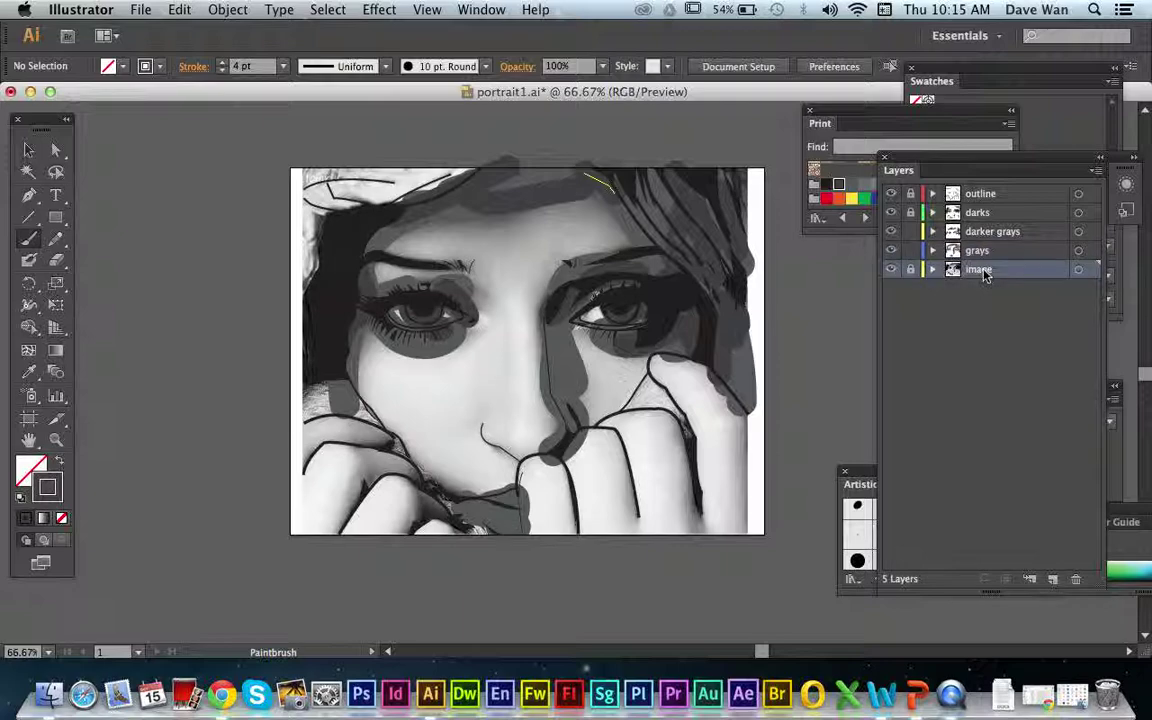
{"action": "left_click", "coordinate": [1052, 579]}
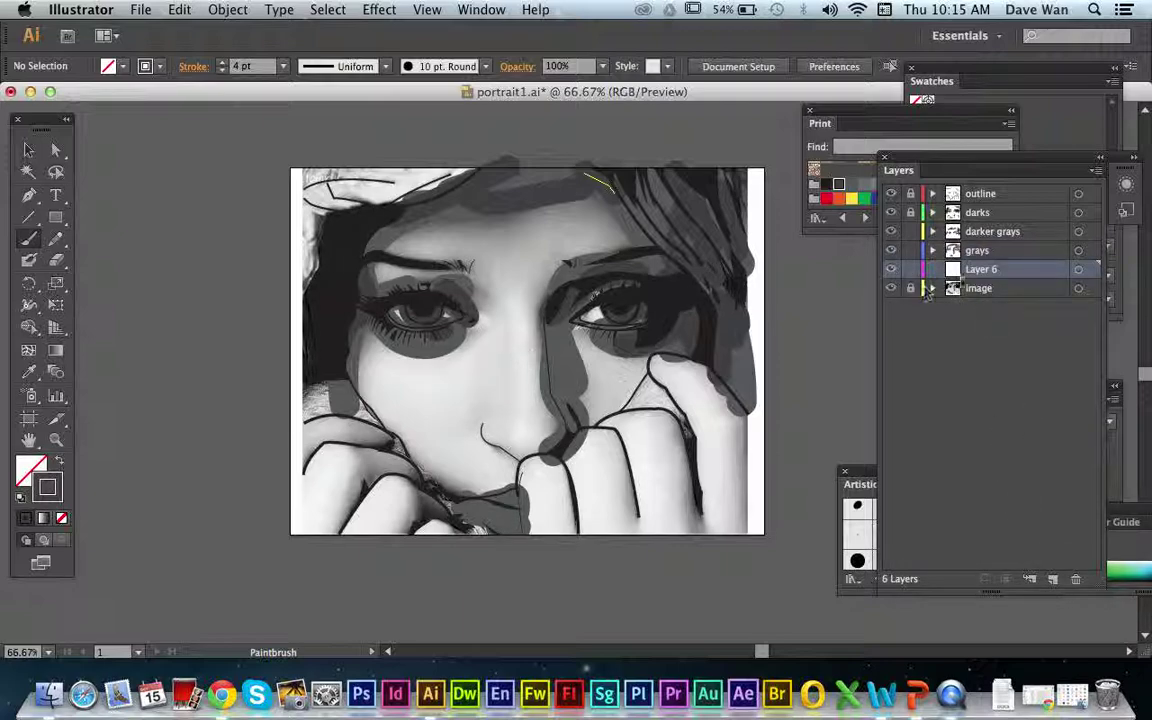
{"action": "double_click", "coordinate": [973, 274]}
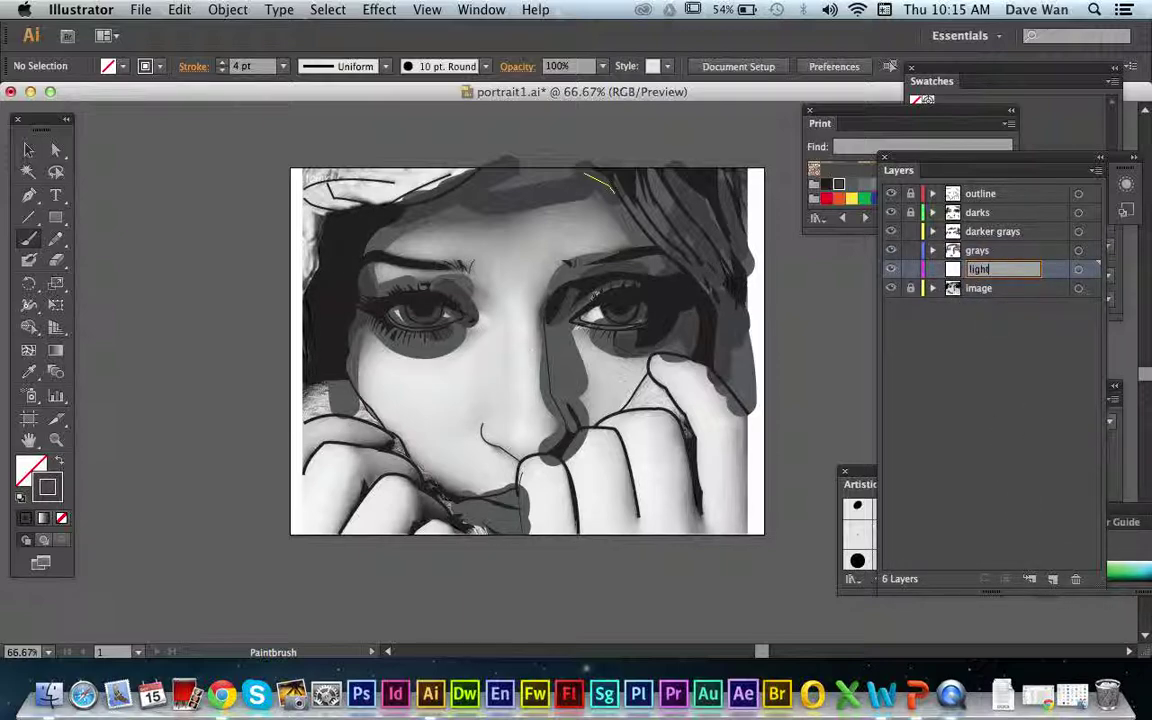
{"action": "key", "text": "Return"}
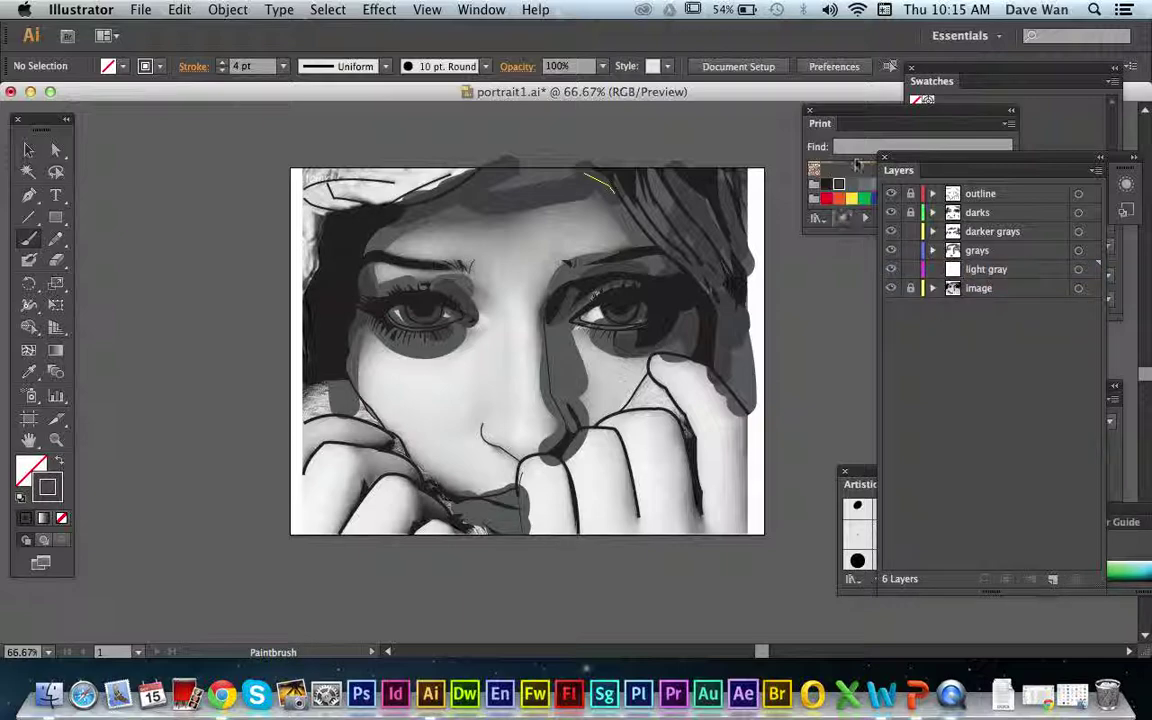
Step: Lock the darker grays and grays layers, and set the stroke to the K=30 gray swatch with the light gray layer active
{"action": "left_click", "coordinate": [957, 269]}
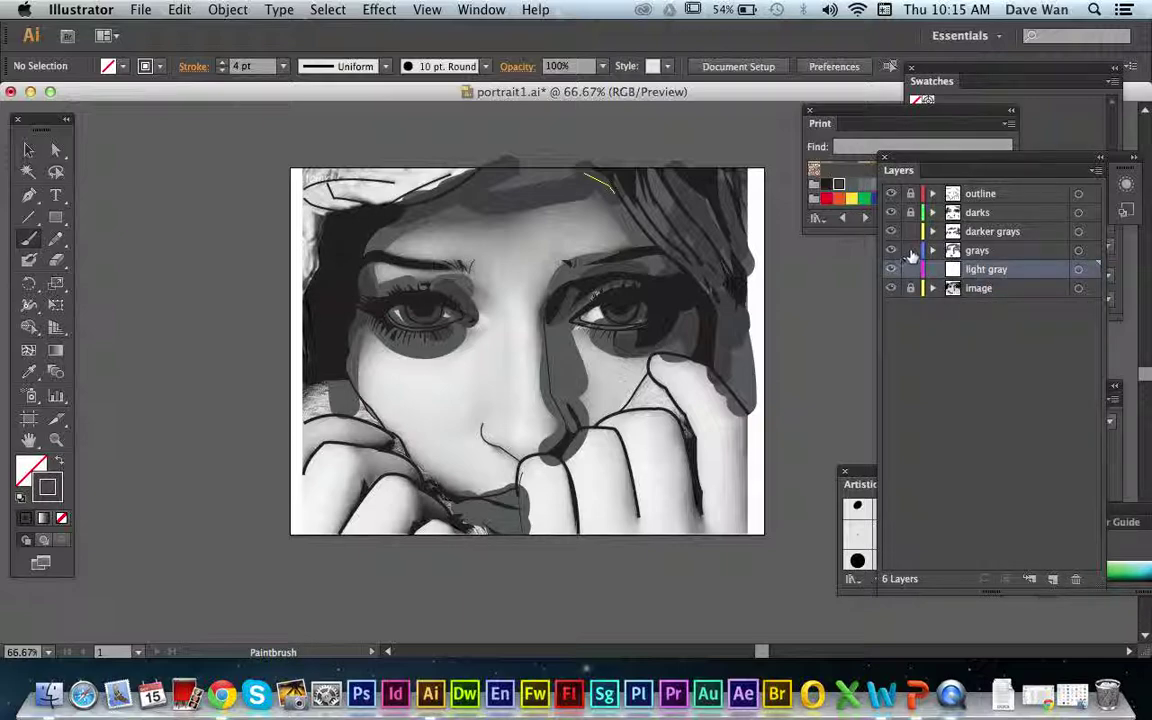
{"action": "left_click", "coordinate": [869, 114]}
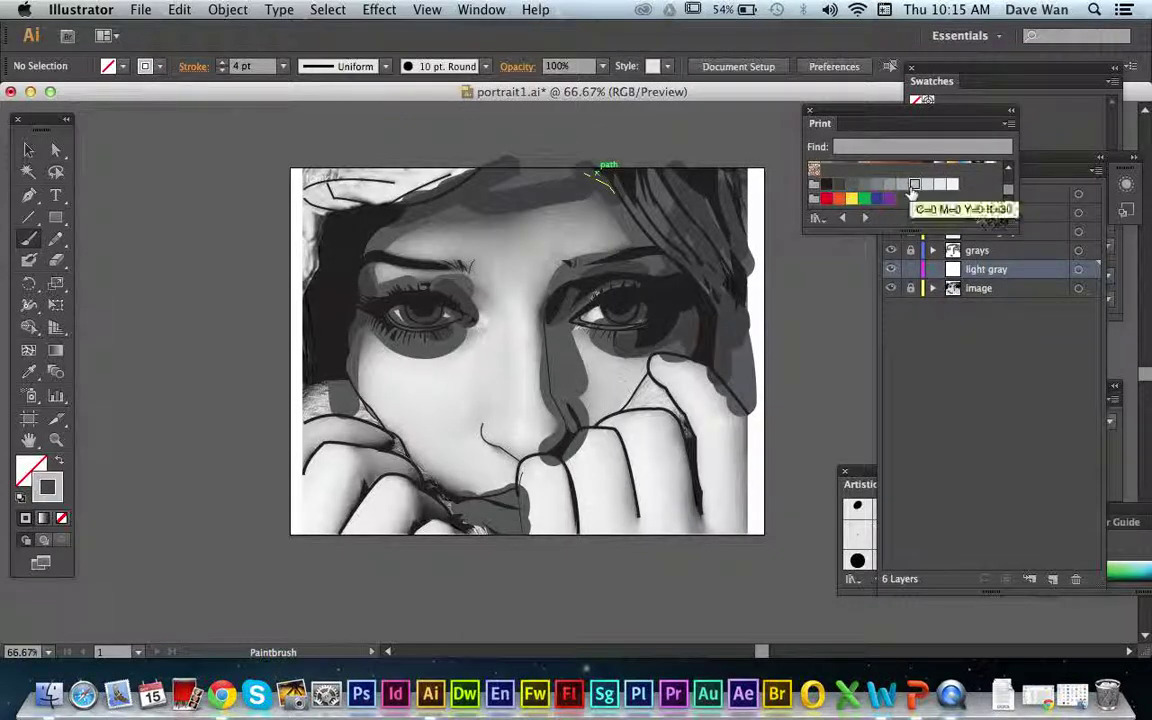
{"action": "left_click", "coordinate": [913, 188]}
{"action": "left_click", "coordinate": [981, 272]}
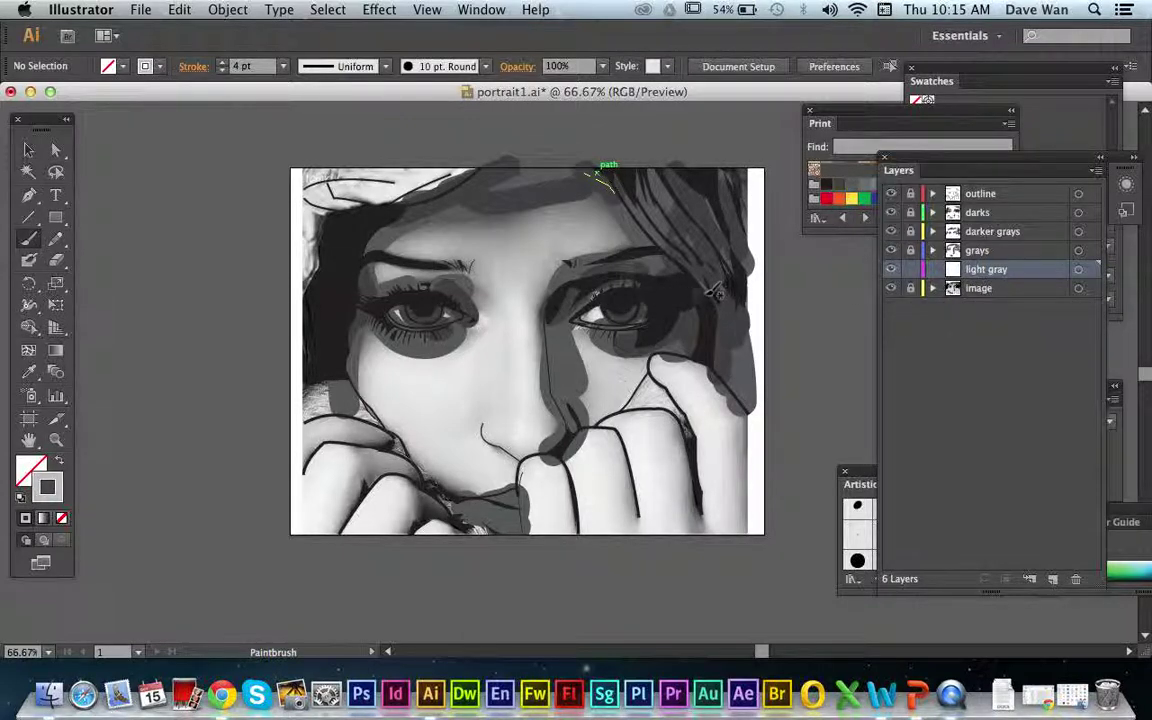
Step: Paint light gray shading over the forehead, nose bridge and base, under the eye on the image's right, and along the face edge; hide the image layer
{"action": "mouse_move", "coordinate": [560, 231]}
{"action": "left_mouse_down"}
{"action": "mouse_move", "coordinate": [638, 240]}
{"action": "mouse_move", "coordinate": [598, 200]}
{"action": "mouse_move", "coordinate": [608, 225]}
{"action": "mouse_move", "coordinate": [582, 205]}
{"action": "mouse_move", "coordinate": [426, 230]}
{"action": "mouse_move", "coordinate": [564, 247]}
{"action": "mouse_move", "coordinate": [535, 318]}
{"action": "mouse_move", "coordinate": [529, 264]}
{"action": "mouse_move", "coordinate": [490, 246]}
{"action": "mouse_move", "coordinate": [460, 254]}
{"action": "mouse_move", "coordinate": [485, 296]}
{"action": "mouse_move", "coordinate": [505, 265]}
{"action": "mouse_move", "coordinate": [486, 284]}
{"action": "mouse_move", "coordinate": [462, 270]}
{"action": "mouse_move", "coordinate": [405, 248]}
{"action": "left_mouse_up"}
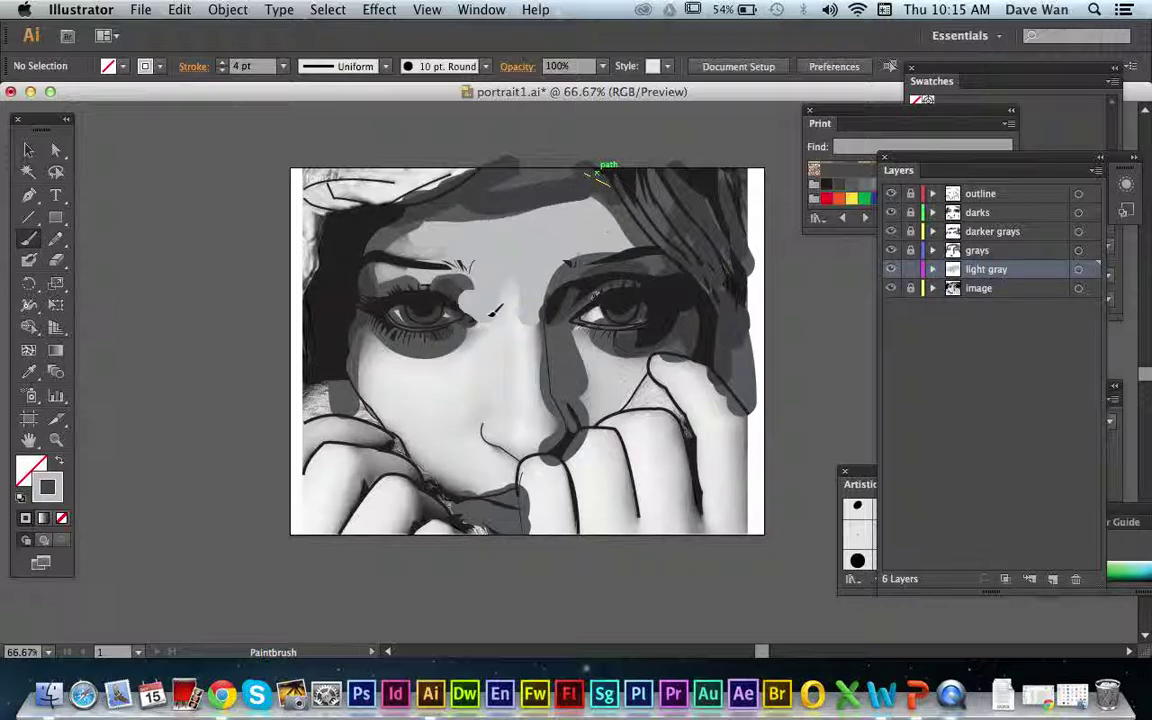
{"action": "mouse_move", "coordinate": [495, 441]}
{"action": "left_mouse_down"}
{"action": "mouse_move", "coordinate": [548, 446]}
{"action": "mouse_move", "coordinate": [546, 392]}
{"action": "mouse_move", "coordinate": [603, 414]}
{"action": "mouse_move", "coordinate": [587, 394]}
{"action": "mouse_move", "coordinate": [579, 326]}
{"action": "mouse_move", "coordinate": [660, 366]}
{"action": "left_mouse_up"}
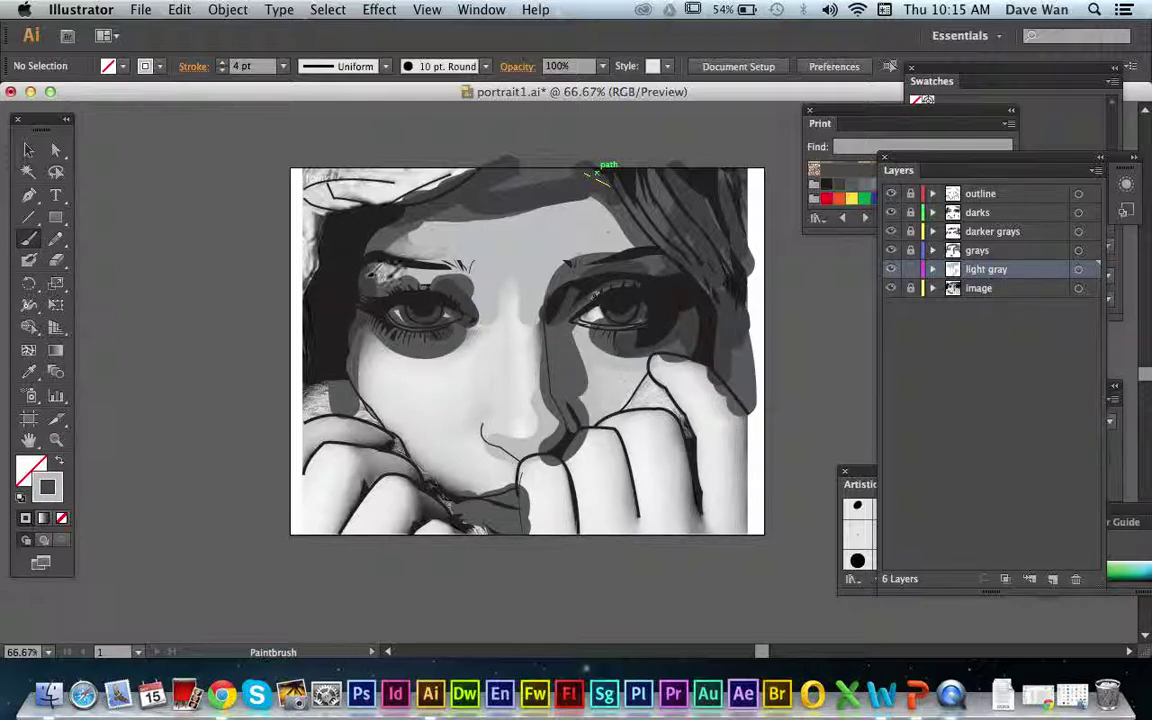
{"action": "mouse_move", "coordinate": [372, 272]}
{"action": "left_mouse_down"}
{"action": "mouse_move", "coordinate": [340, 240]}
{"action": "mouse_move", "coordinate": [350, 245]}
{"action": "left_mouse_up"}
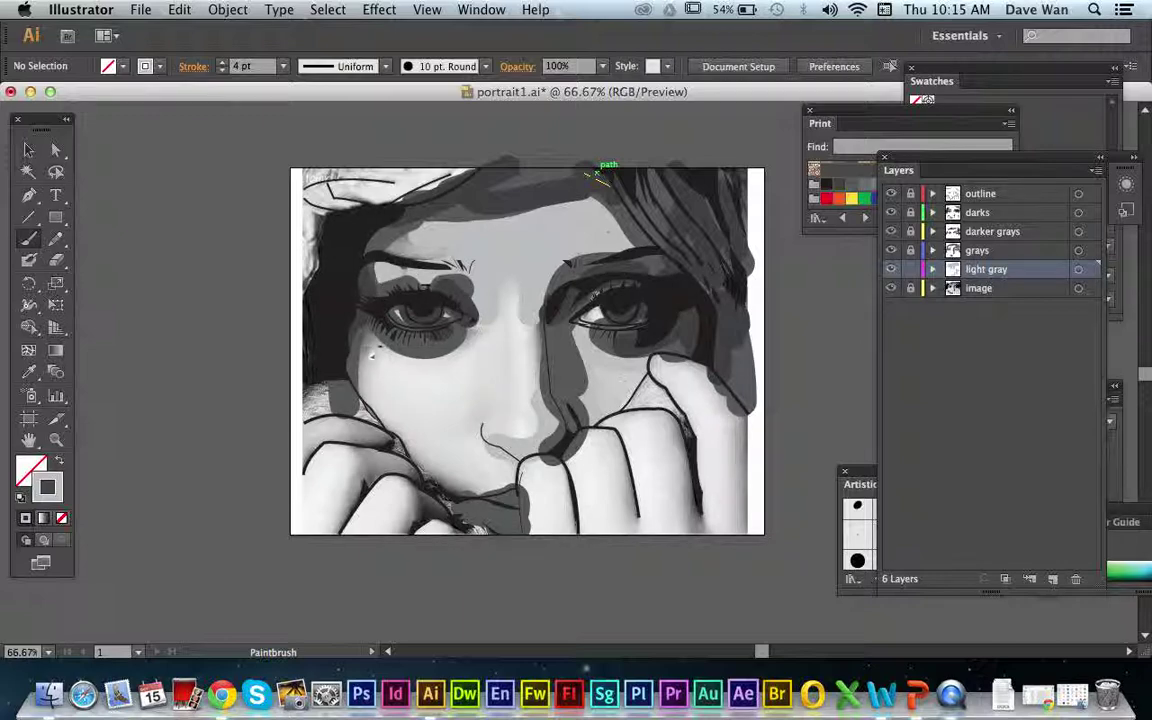
{"action": "mouse_move", "coordinate": [372, 356]}
{"action": "left_mouse_down"}
{"action": "mouse_move", "coordinate": [365, 394]}
{"action": "mouse_move", "coordinate": [370, 347]}
{"action": "left_mouse_up"}
{"action": "left_click_drag", "start_coordinate": [414, 465], "coordinate": [474, 490]}
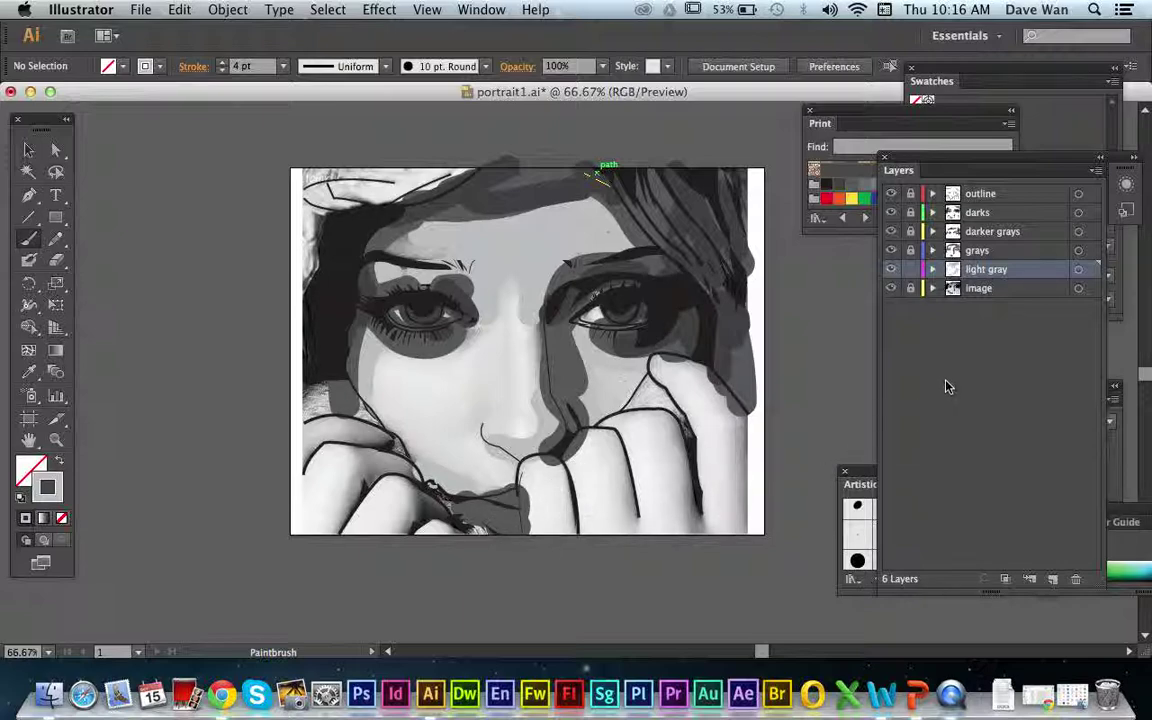
{"action": "left_click", "coordinate": [890, 289]}
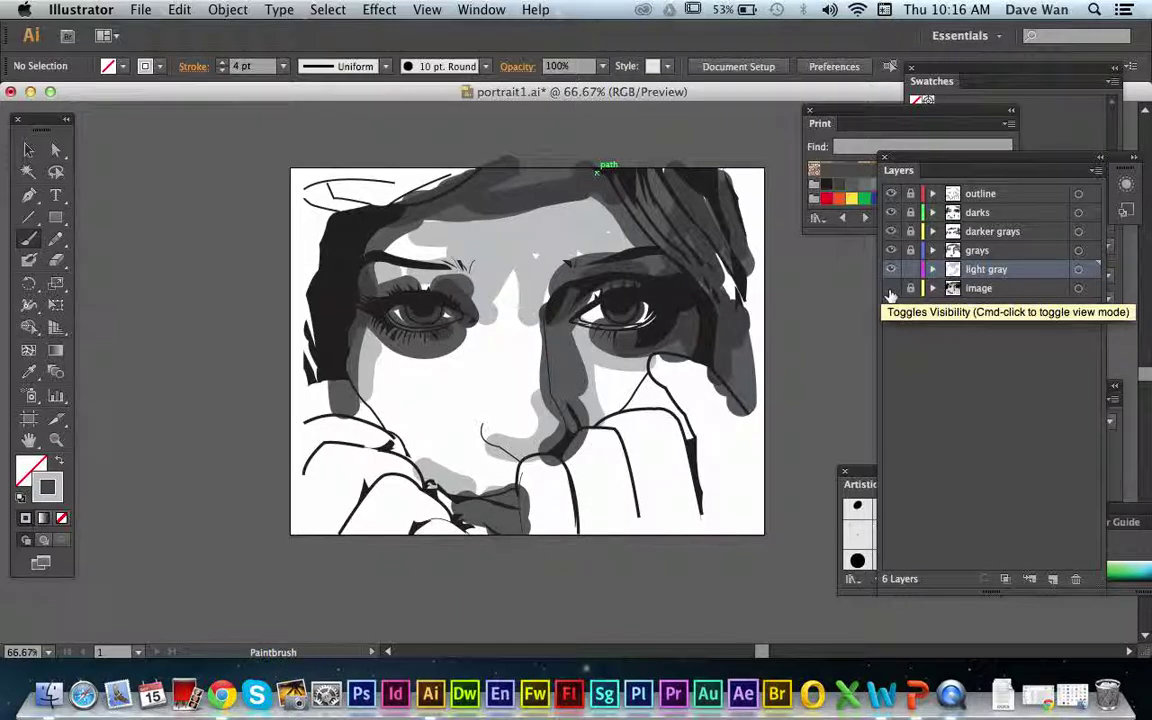